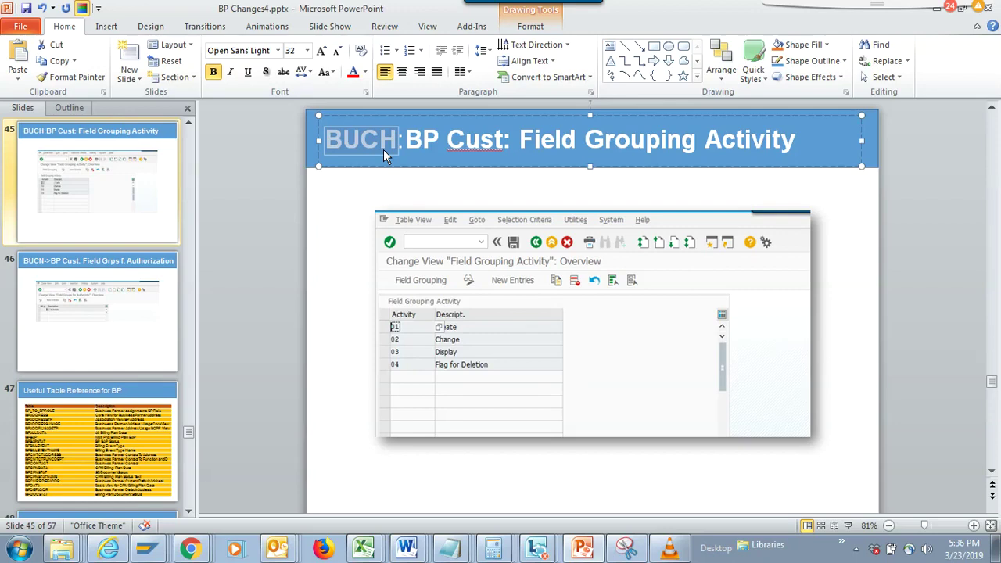
Switch to SAP and open BUCH - BP Cust: Field Grouping Activity from the Business Partner favorites.
{"action": "key", "text": "alt+Tab"}
{"action": "key", "text": "Tab"}
{"action": "key", "text": "Tab"}
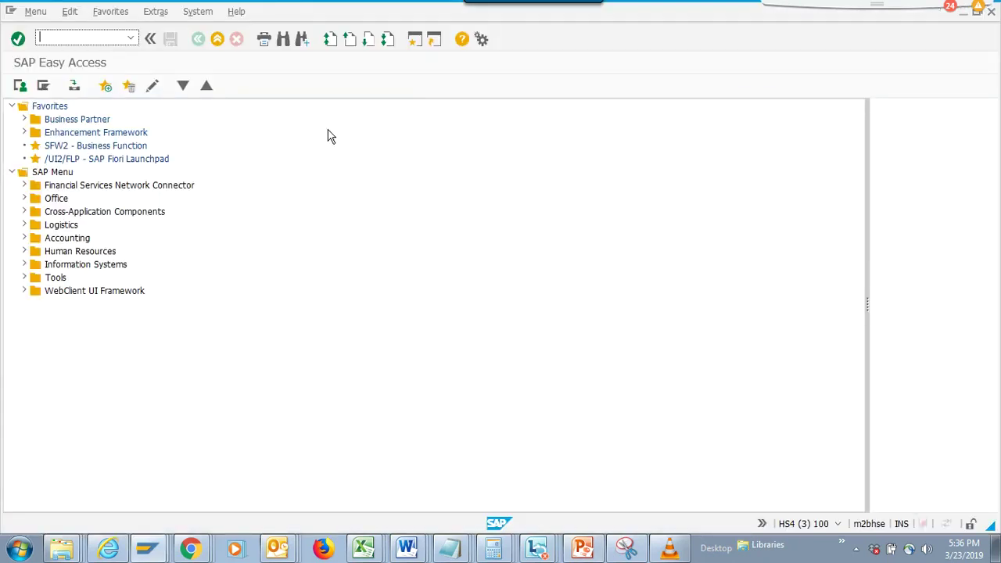
{"action": "left_click", "coordinate": [25, 121]}
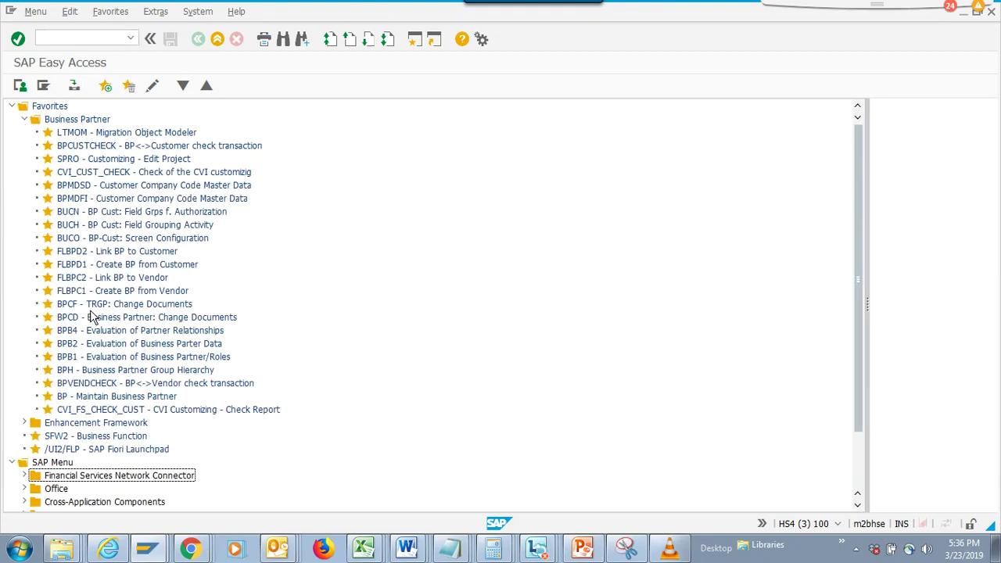
{"action": "left_click", "coordinate": [120, 228]}
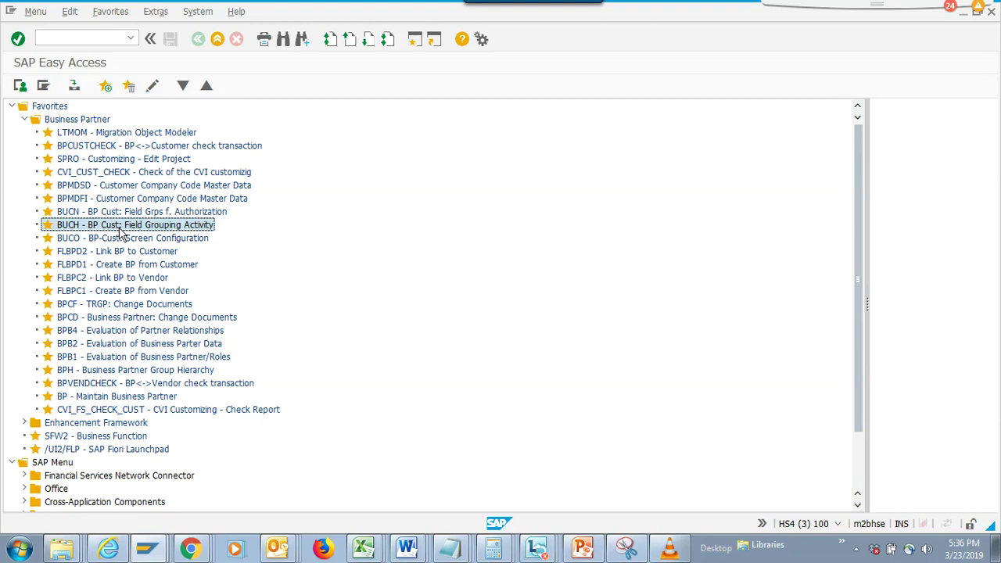
{"action": "double_click", "coordinate": [174, 228]}
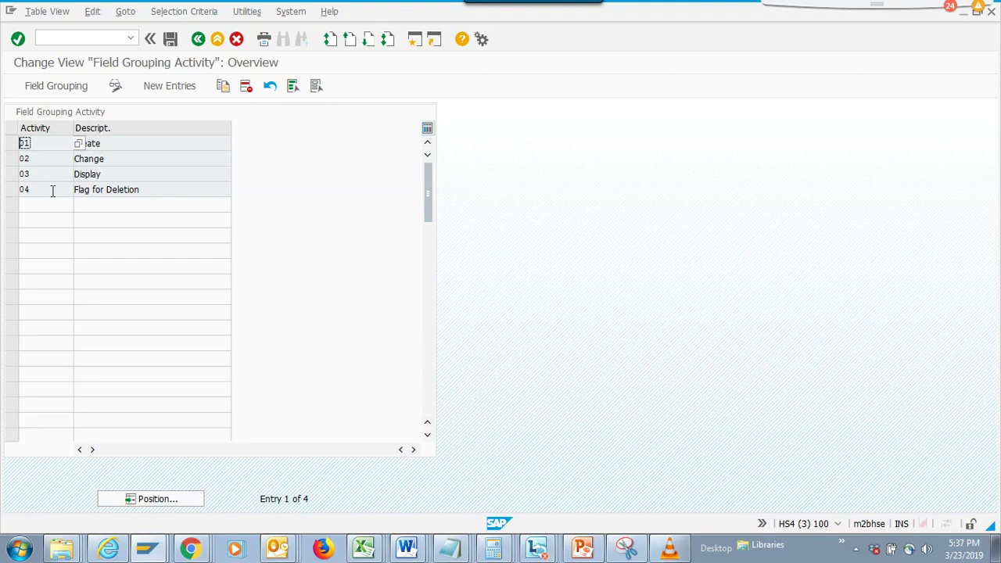
Open the field grouping settings of activity 03 Display.
{"action": "double_click", "coordinate": [28, 174]}
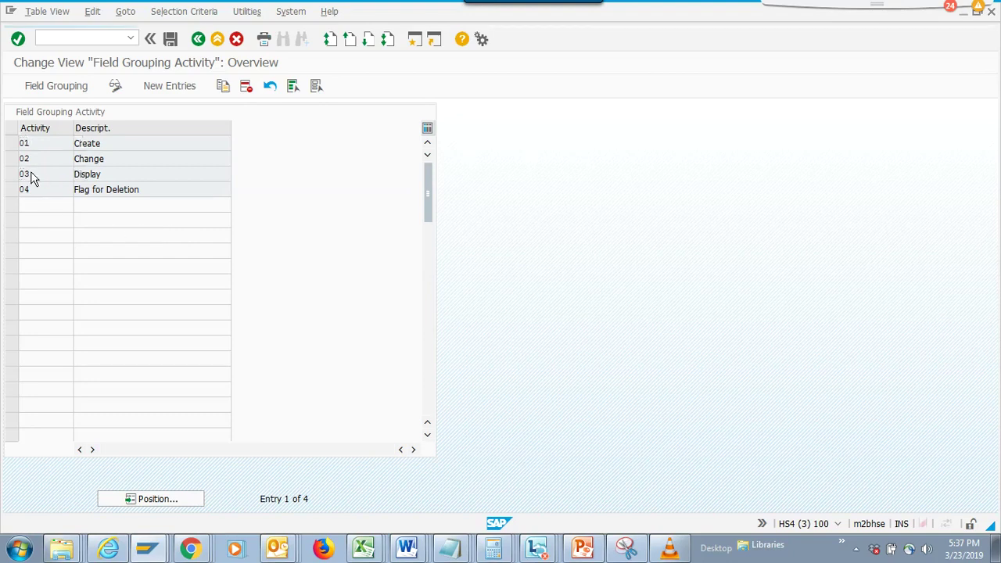
{"action": "left_click", "coordinate": [117, 379]}
{"action": "key", "text": "alt+Tab"}
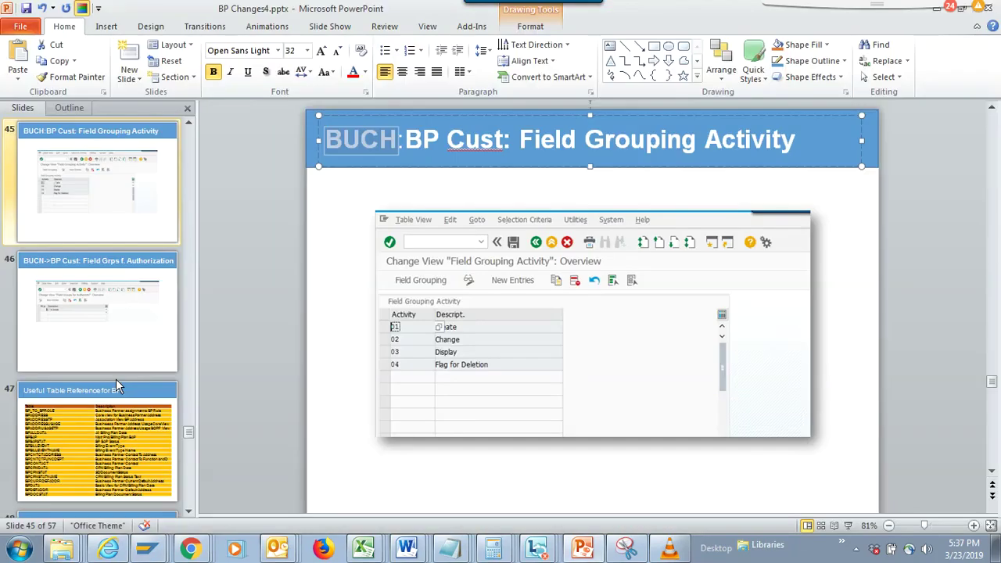
{"action": "key", "text": "alt+Tab"}
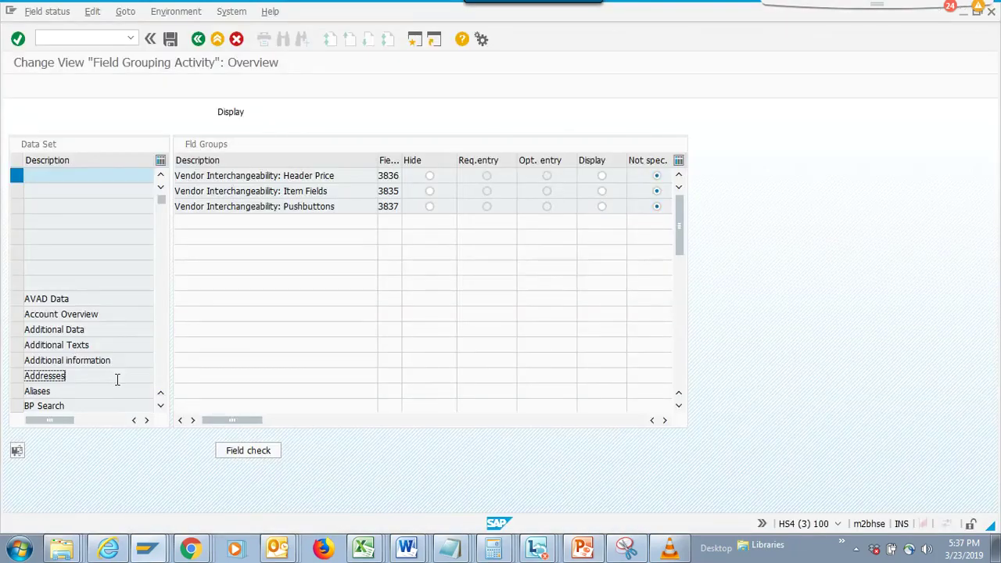
{"action": "left_click", "coordinate": [157, 550]}
{"action": "left_click", "coordinate": [183, 499]}
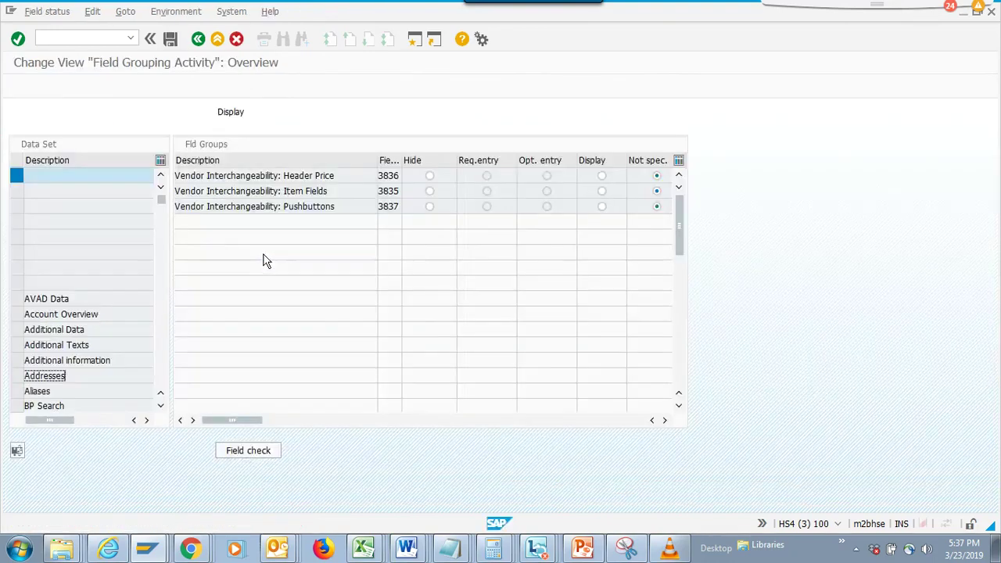
{"action": "key", "text": "alt+Tab"}
In the Status data set, set the Not Released field group to Display and save the change.
{"action": "left_click", "coordinate": [72, 364]}
{"action": "scroll", "coordinate": [72, 364], "scroll_direction": "down", "scroll_amount": 10}
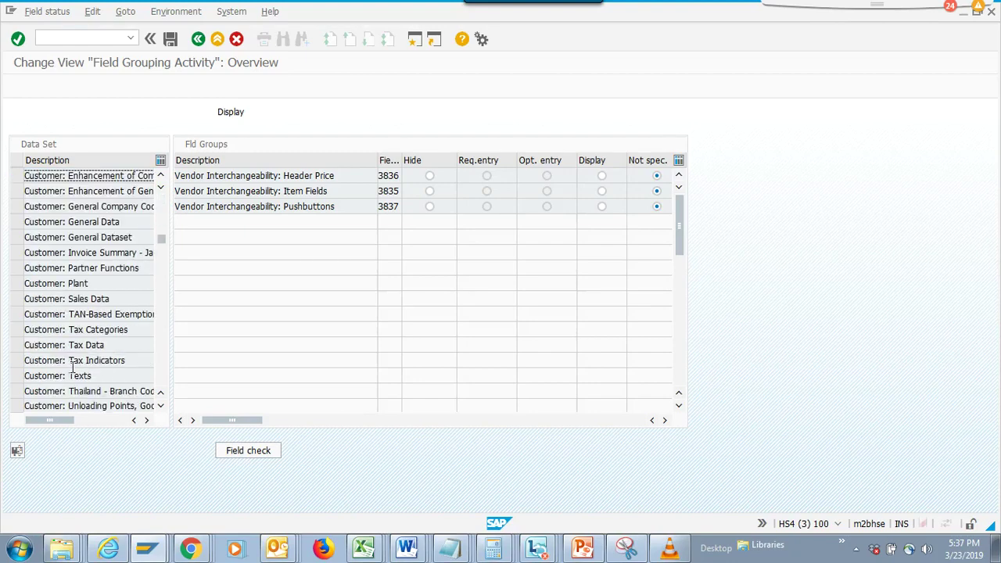
{"action": "scroll", "coordinate": [72, 364], "scroll_direction": "up", "scroll_amount": 10}
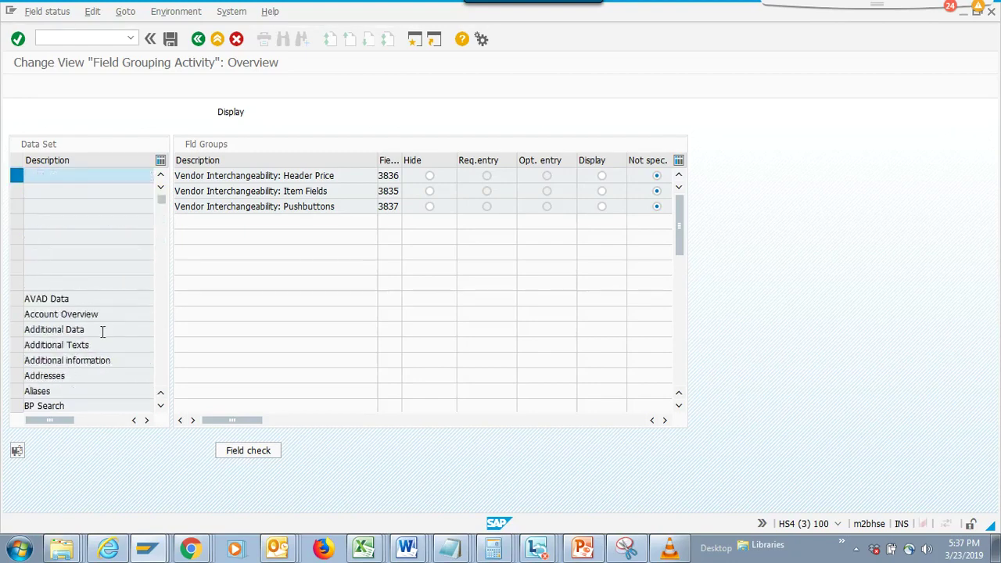
{"action": "scroll", "coordinate": [101, 332], "scroll_direction": "down", "scroll_amount": 15}
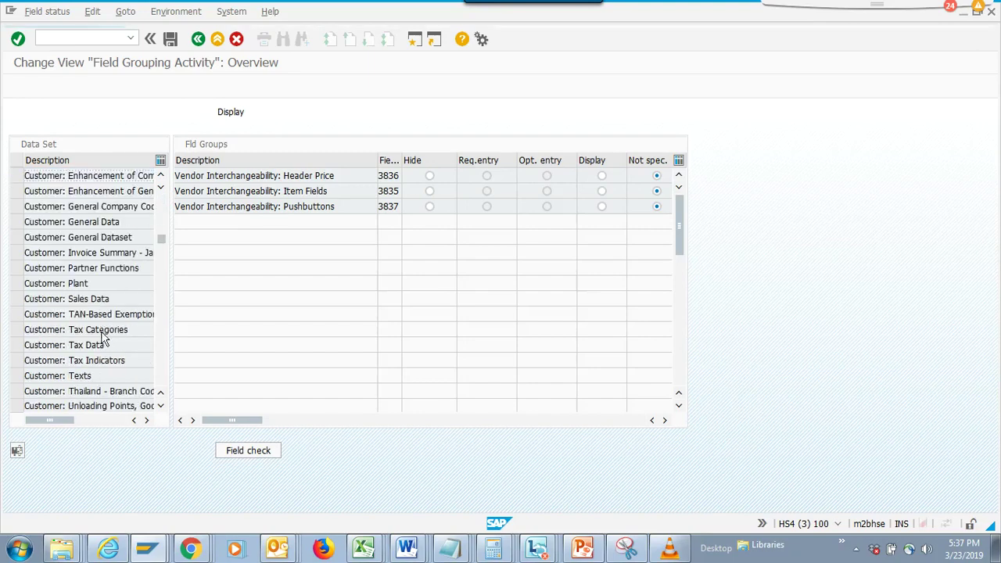
{"action": "scroll", "coordinate": [102, 336], "scroll_direction": "down", "scroll_amount": 15}
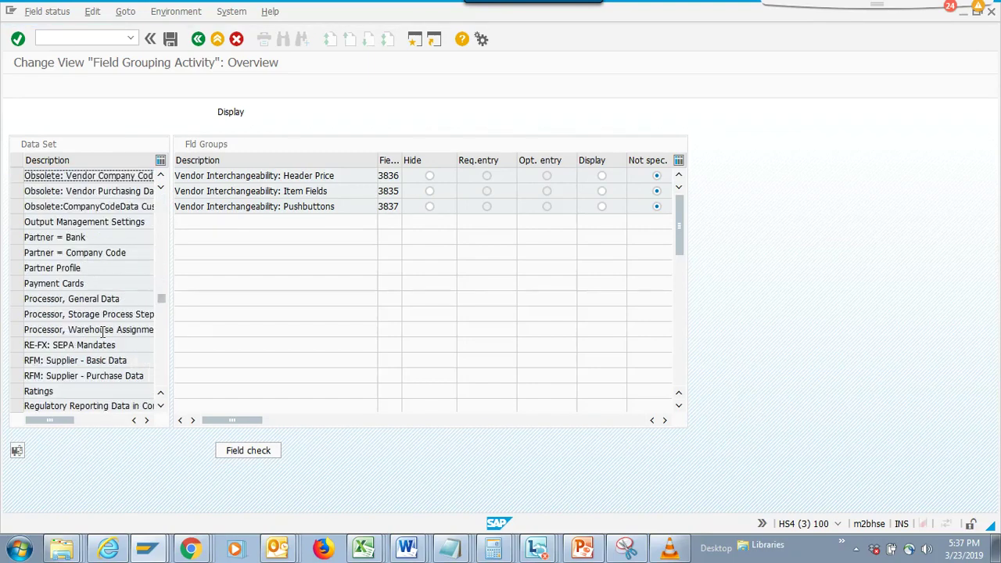
{"action": "scroll", "coordinate": [101, 335], "scroll_direction": "down", "scroll_amount": 6}
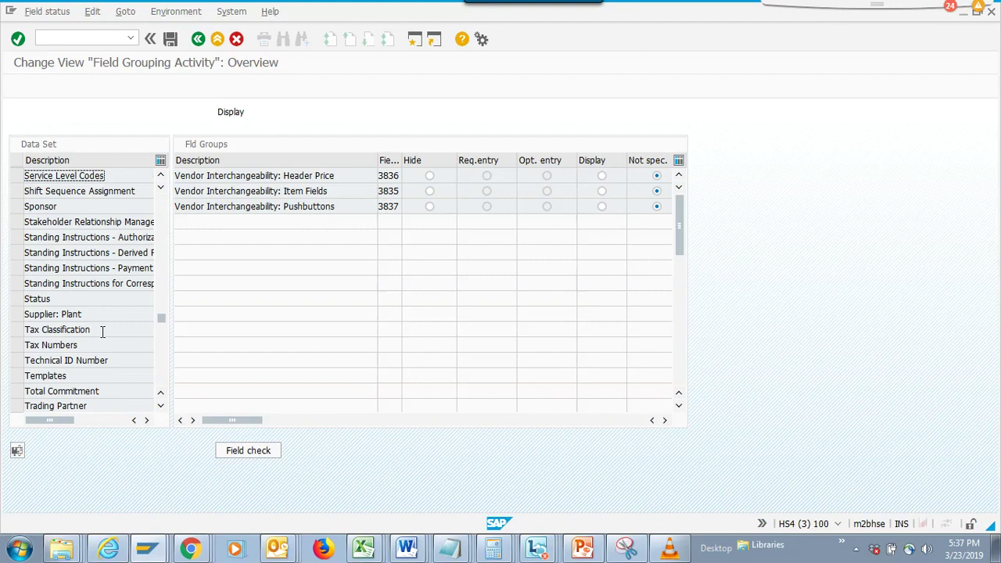
{"action": "key", "text": "alt+Tab"}
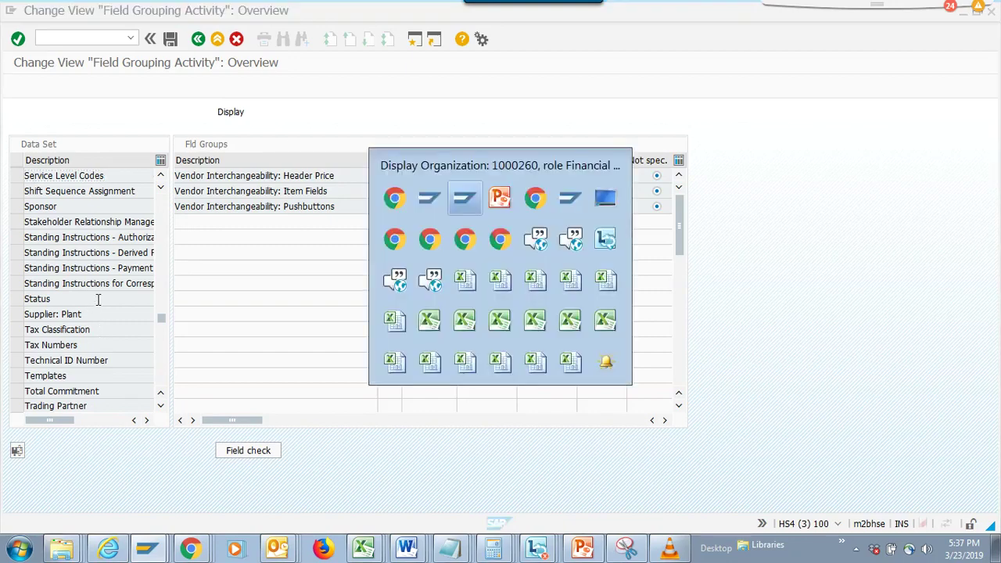
{"action": "key", "text": "alt+Tab"}
{"action": "left_click", "coordinate": [110, 300]}
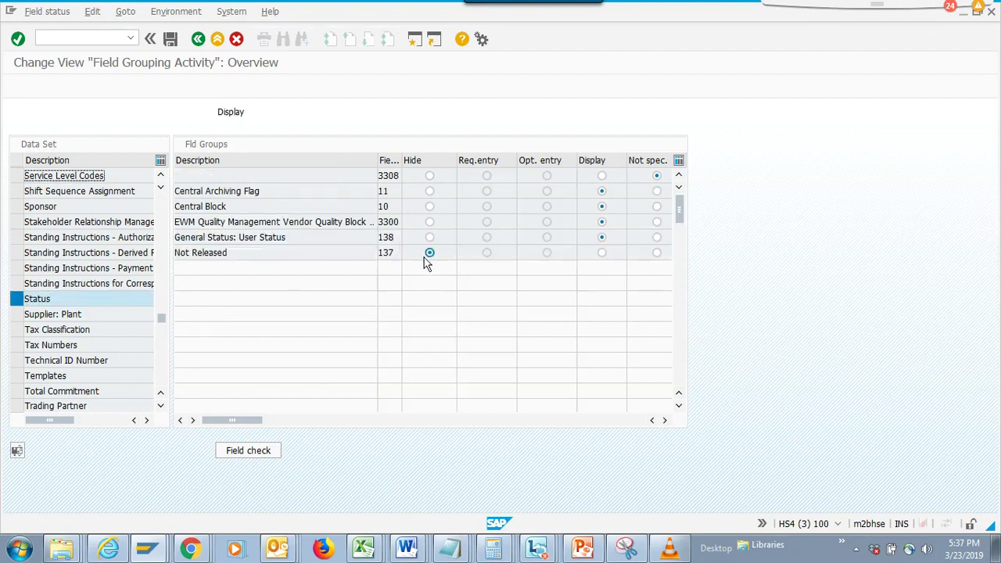
{"action": "left_click", "coordinate": [601, 253]}
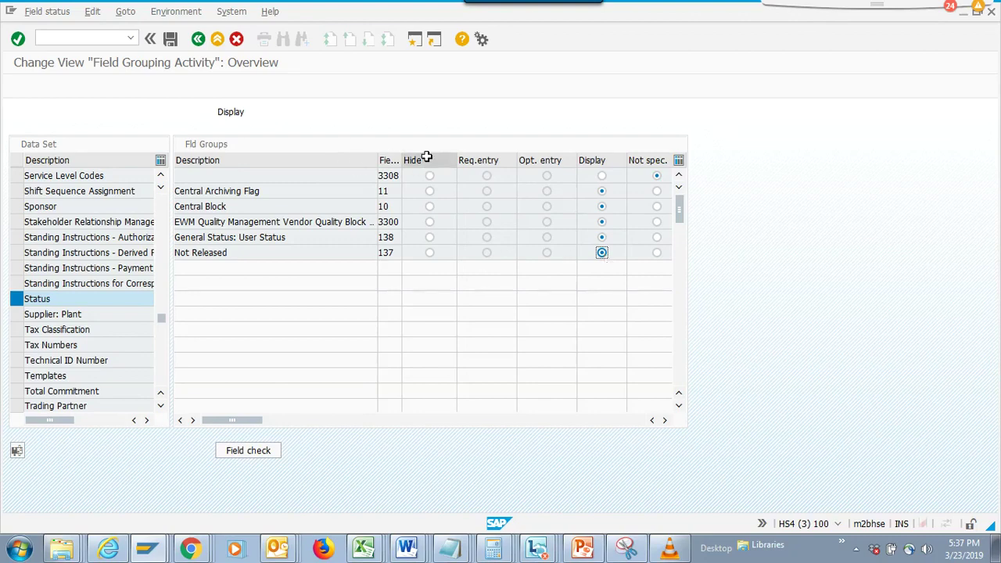
{"action": "left_click", "coordinate": [172, 39]}
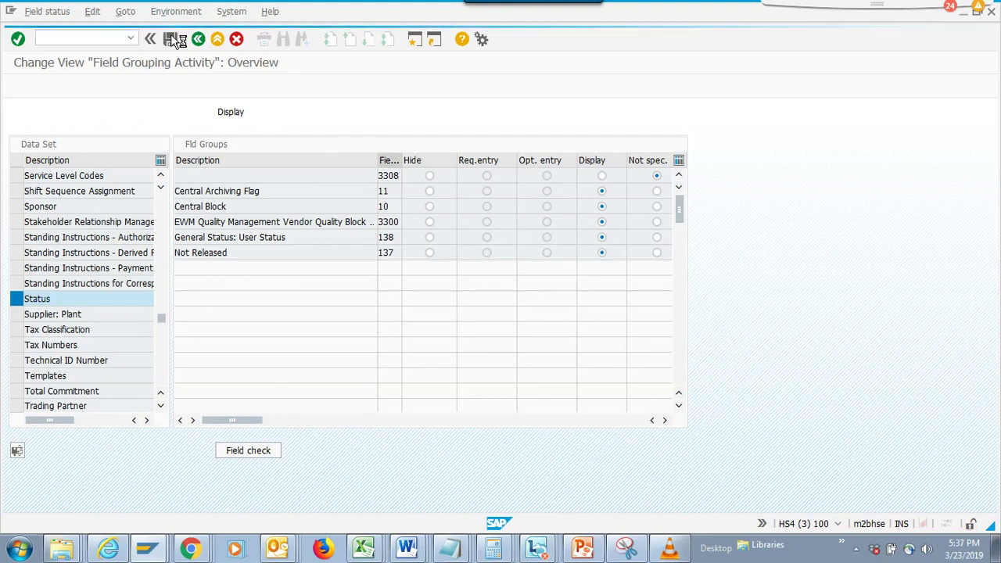
{"action": "left_click", "coordinate": [176, 242]}
Switch to the business partner window and restart the BP transaction with /nbp to reload the partner's Status data.
{"action": "key", "text": "alt+Tab"}
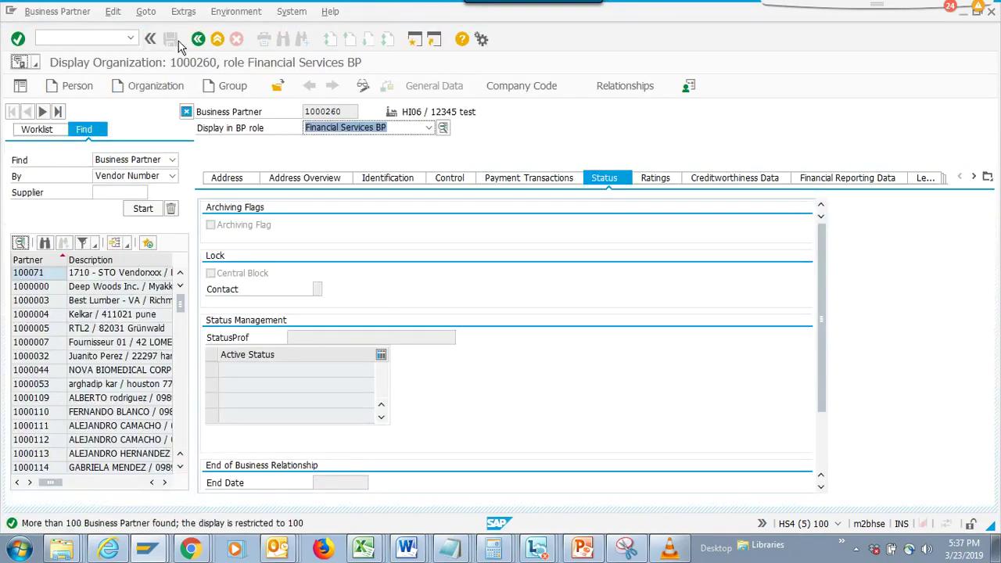
{"action": "left_click", "coordinate": [197, 38]}
{"action": "left_click", "coordinate": [130, 38]}
{"action": "left_click", "coordinate": [114, 50]}
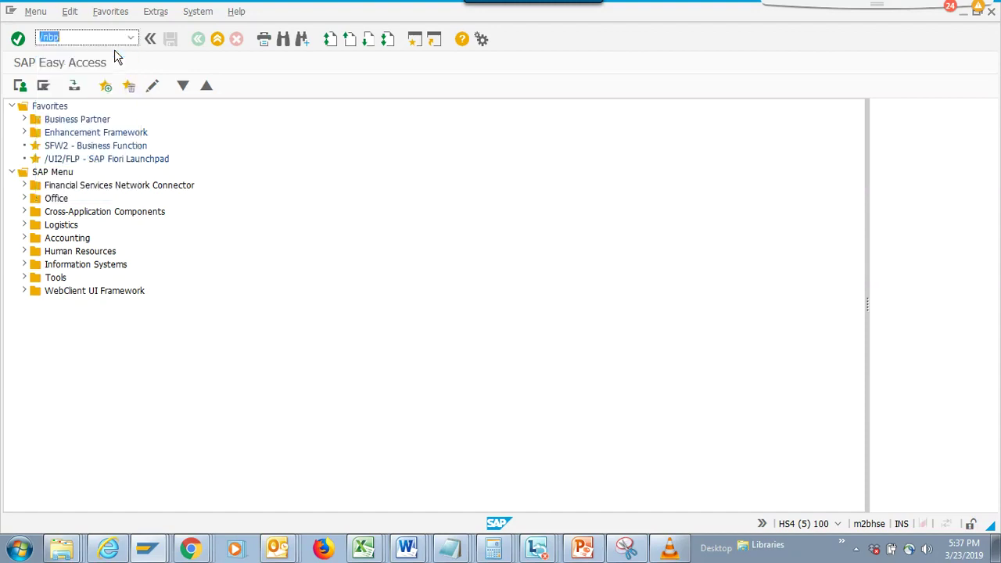
{"action": "key", "text": "Return"}
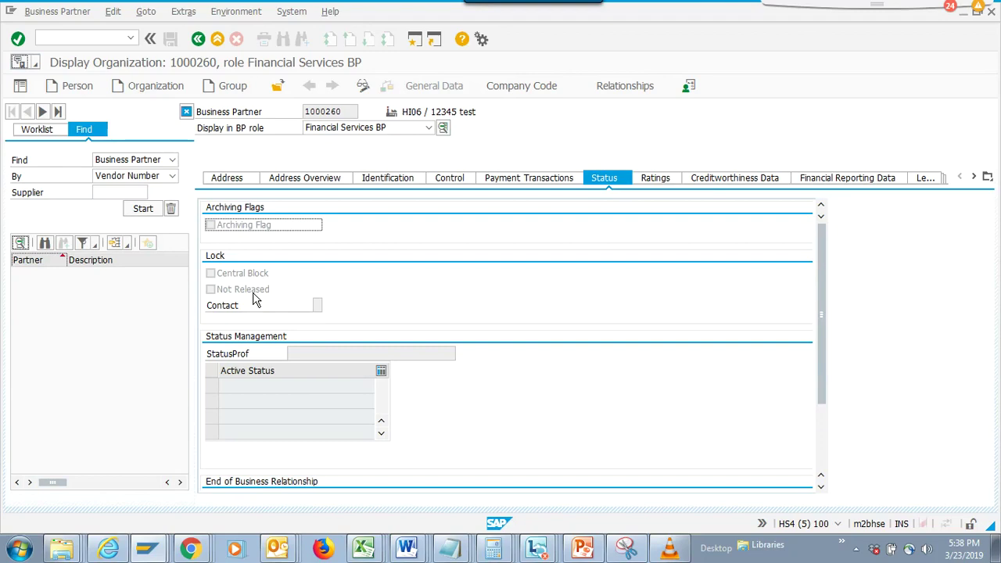
Return to the Field Grouping Activity overview and reopen the settings of activity 03 Display.
{"action": "key", "text": "alt+Tab"}
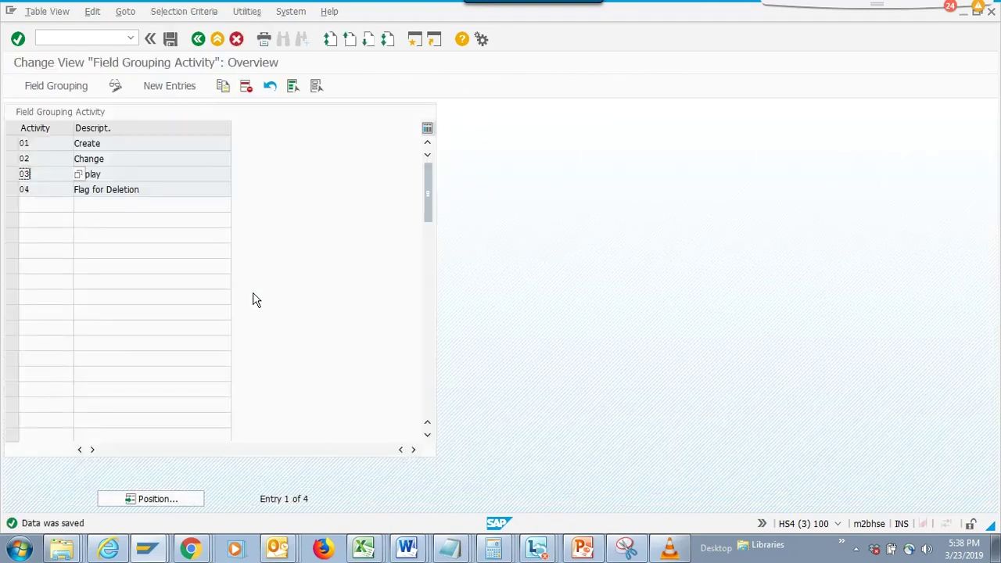
{"action": "key", "text": "alt+Tab"}
{"action": "key", "text": "alt+Tab"}
{"action": "double_click", "coordinate": [48, 178]}
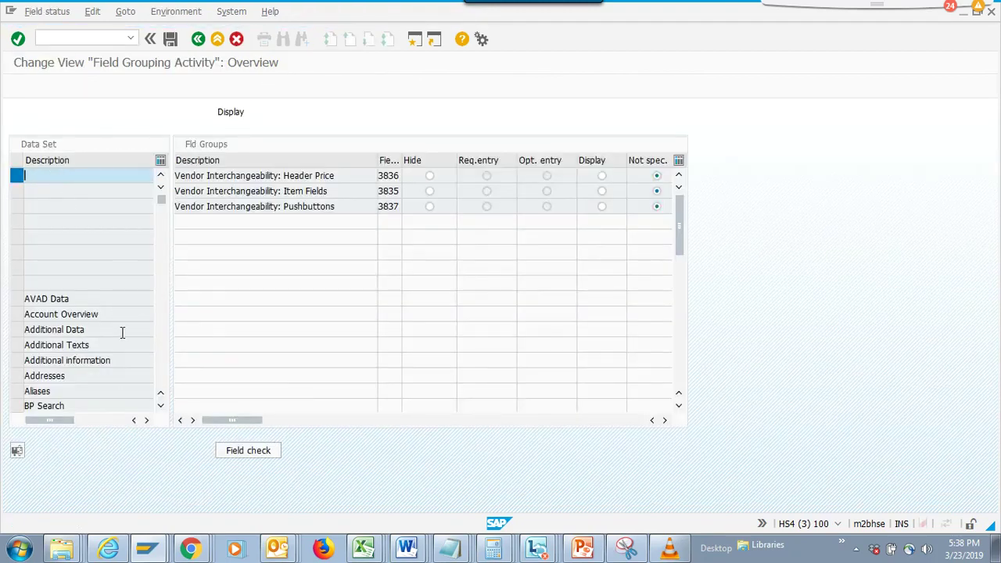
Show the business partner's Address data, then display the field groups of the Addresses data set in the field grouping window.
{"action": "key", "text": "alt+Tab"}
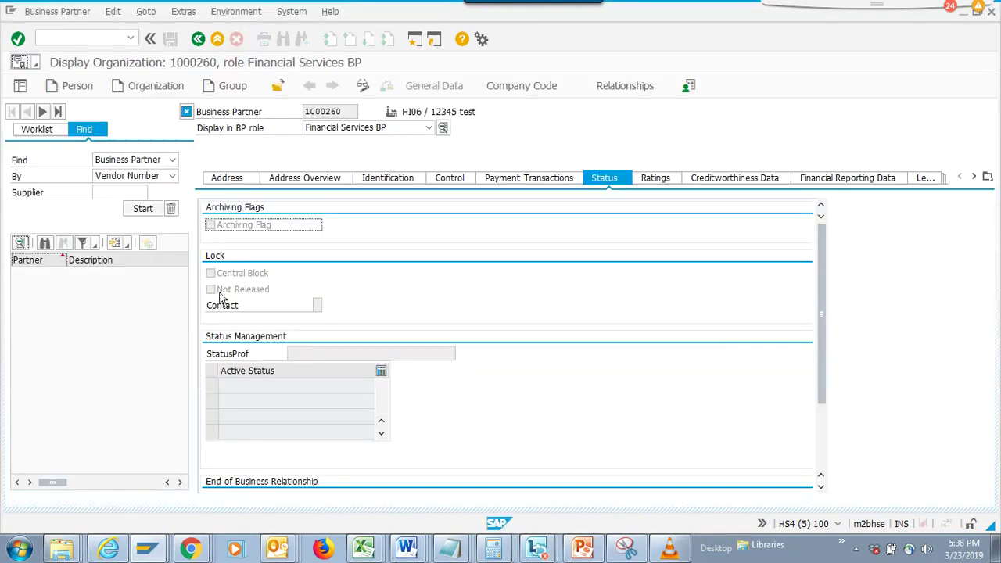
{"action": "left_click", "coordinate": [237, 180]}
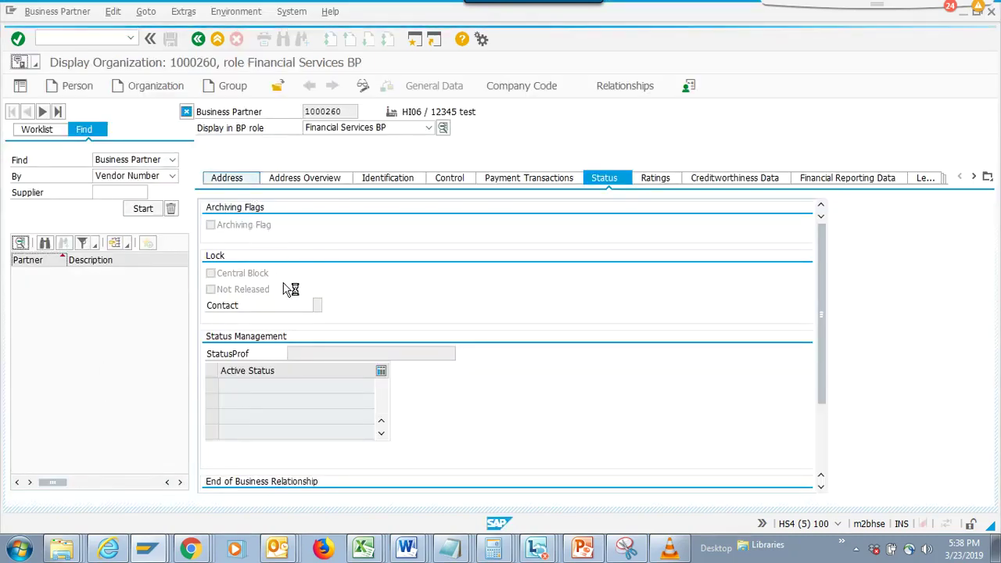
{"action": "key", "text": "alt+Tab"}
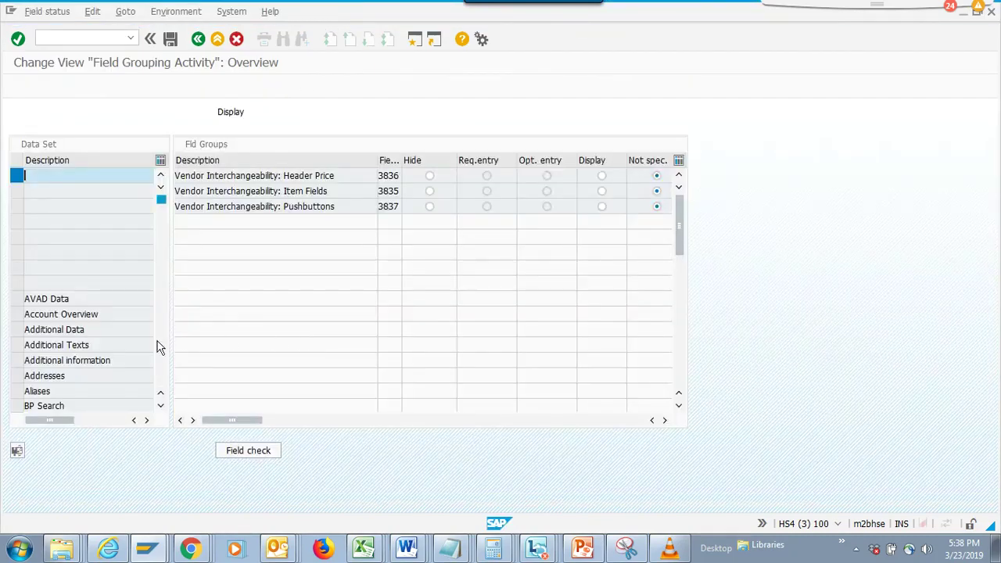
{"action": "left_click", "coordinate": [81, 375]}
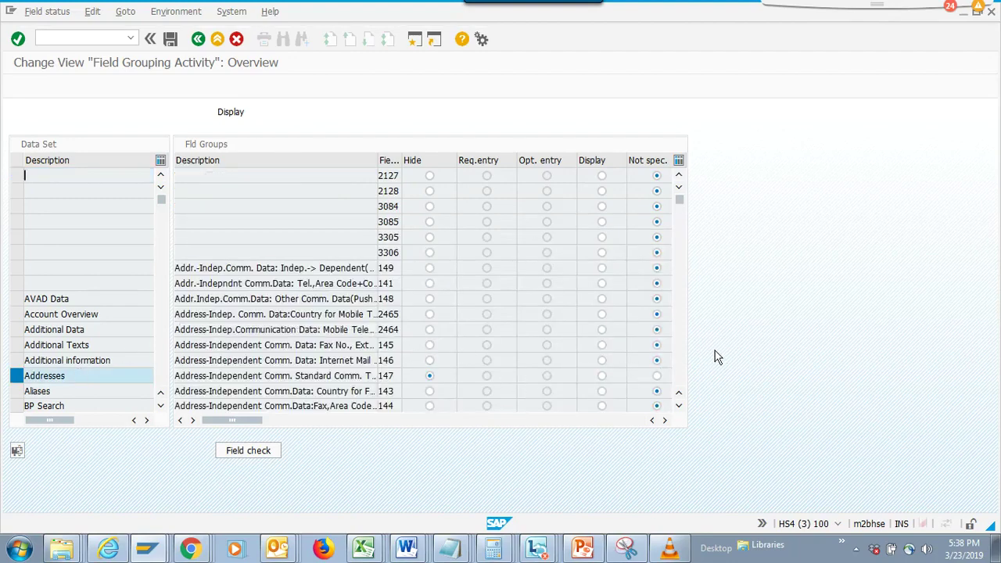
Compare the Addresses field groups with the address and communication fields of the business partner record.
{"action": "left_click", "coordinate": [682, 377]}
{"action": "left_click", "coordinate": [682, 378]}
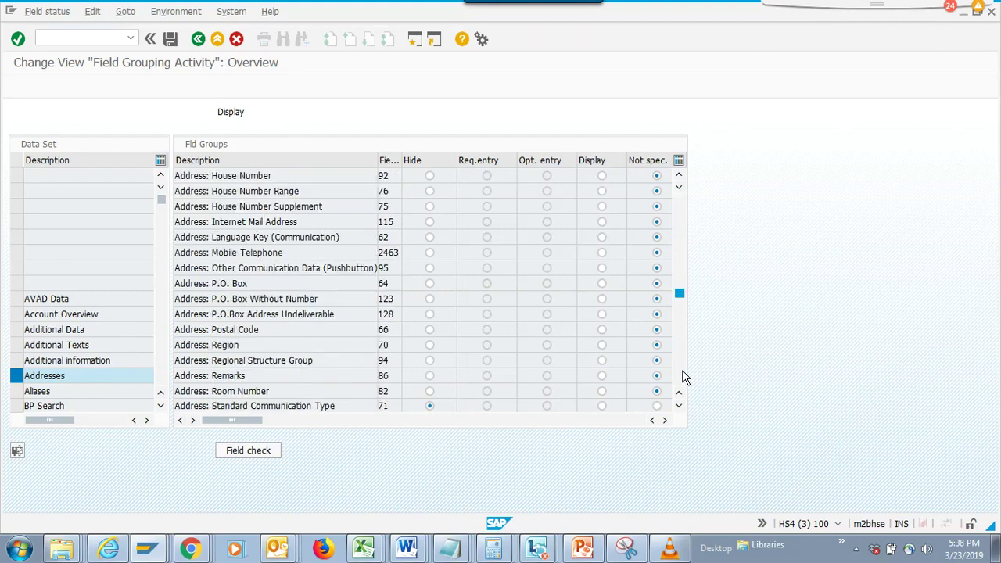
{"action": "left_click", "coordinate": [682, 377]}
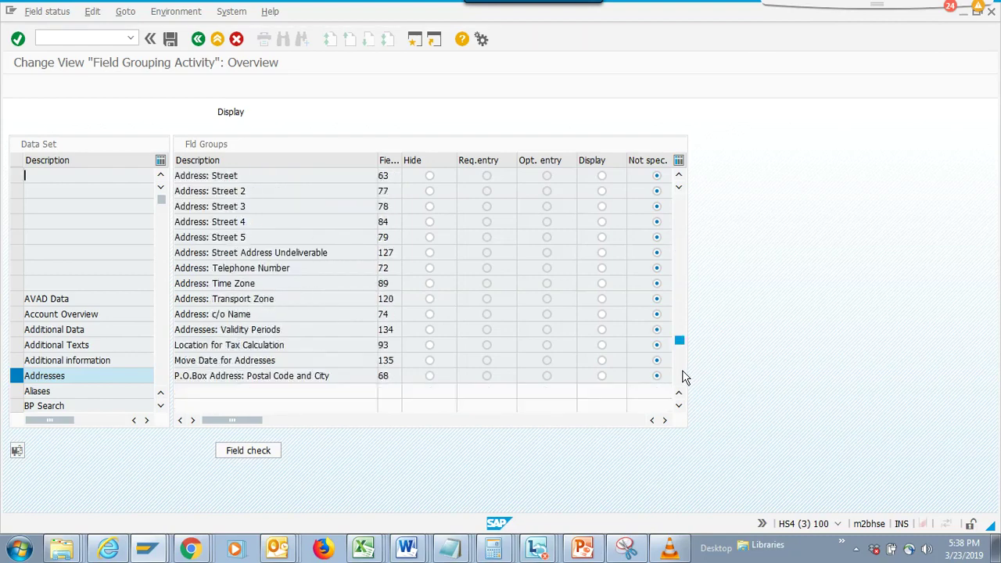
{"action": "key", "text": "alt+Tab"}
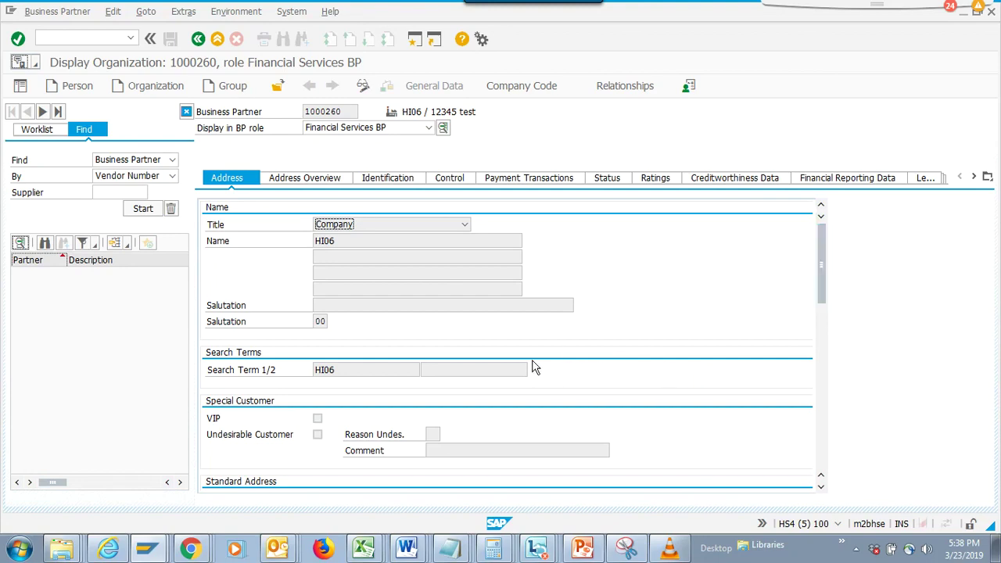
{"action": "key", "text": "alt+Tab"}
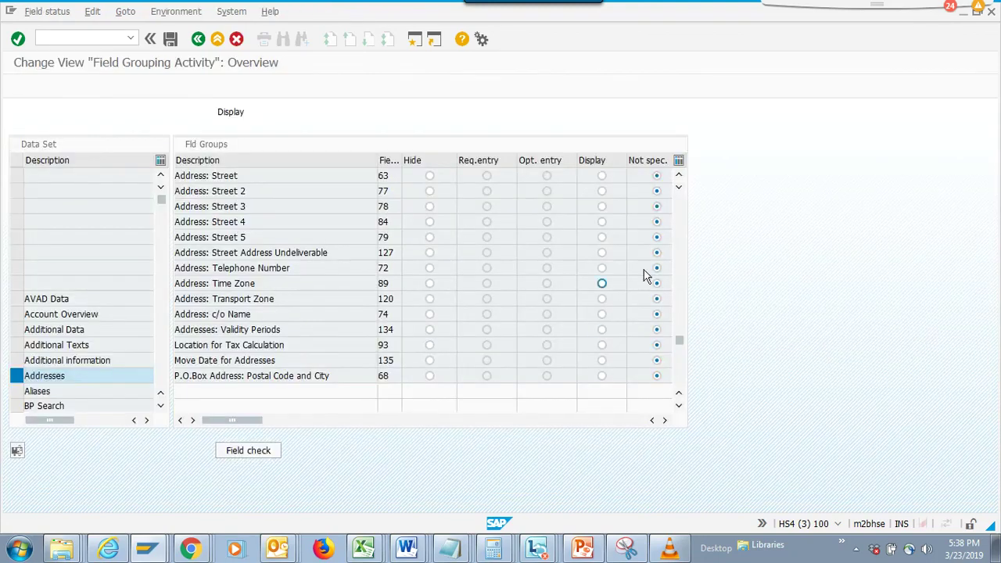
{"action": "left_click", "coordinate": [678, 291]}
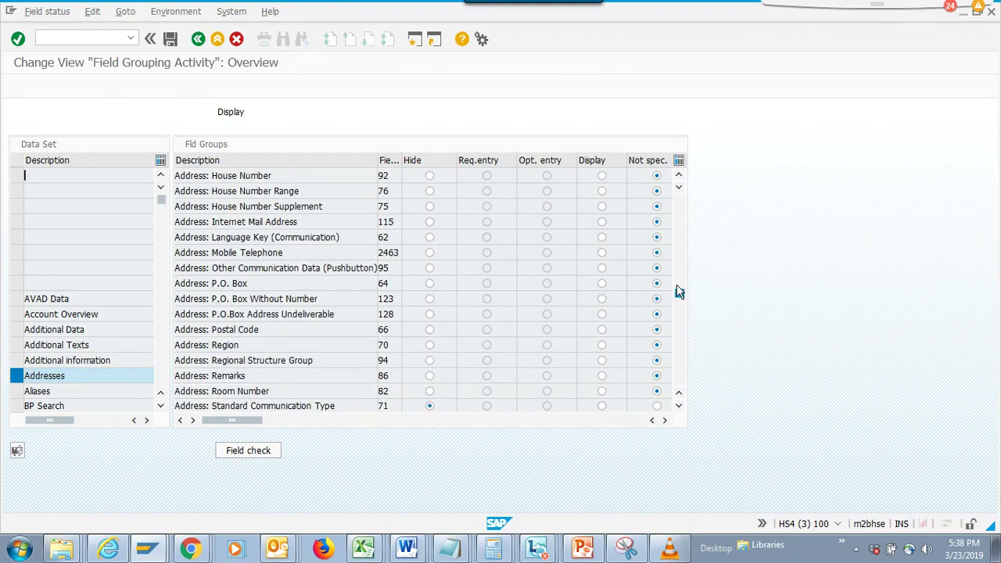
{"action": "key", "text": "alt+Tab"}
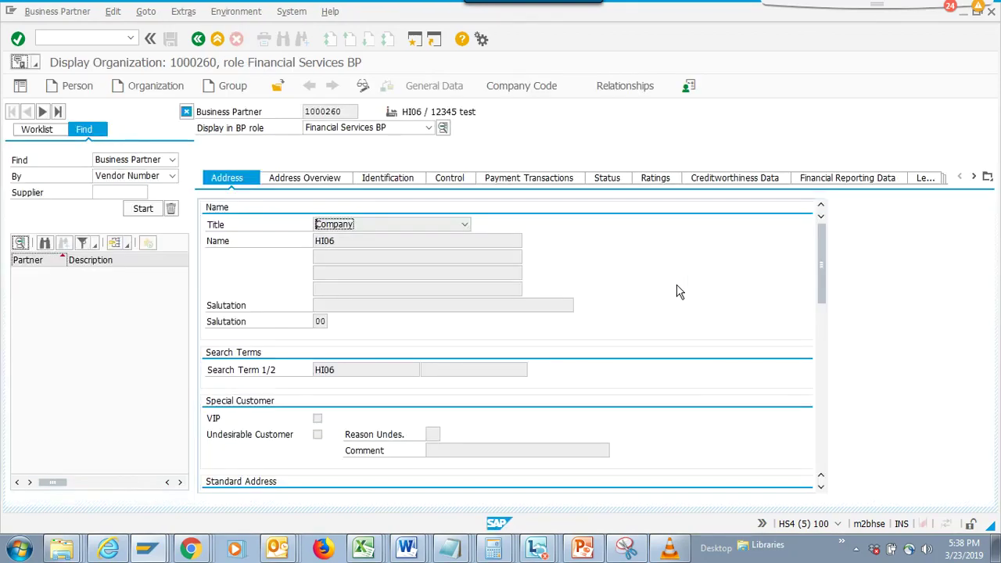
{"action": "left_click_drag", "start_coordinate": [822, 264], "coordinate": [822, 381]}
{"action": "key", "text": "alt+Tab"}
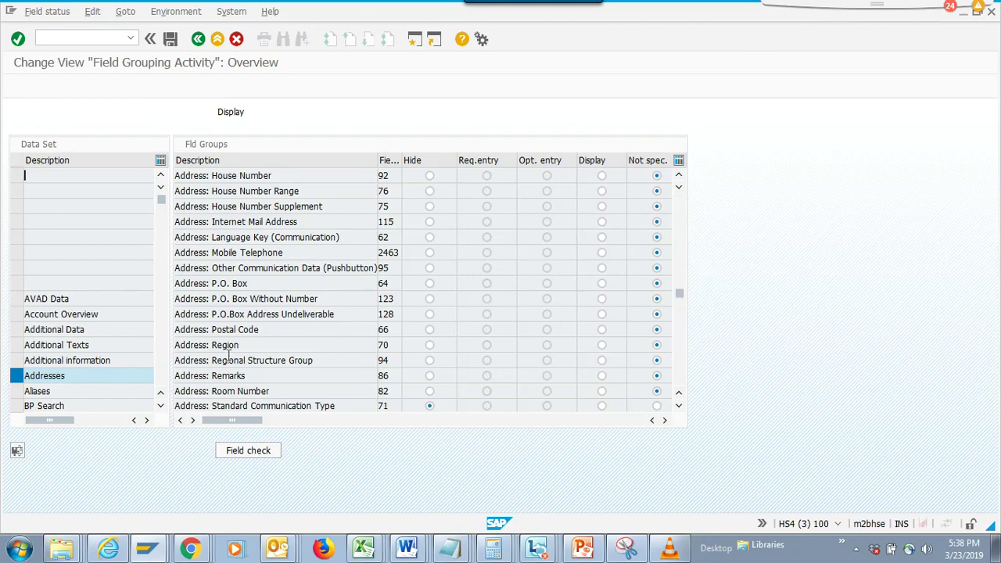
Select the Bank Details data set for the Display activity and switch back to the business partner record.
{"action": "left_click", "coordinate": [160, 408]}
{"action": "left_click", "coordinate": [160, 408]}
{"action": "left_click", "coordinate": [161, 408]}
{"action": "left_click", "coordinate": [84, 376]}
{"action": "left_click", "coordinate": [16, 377]}
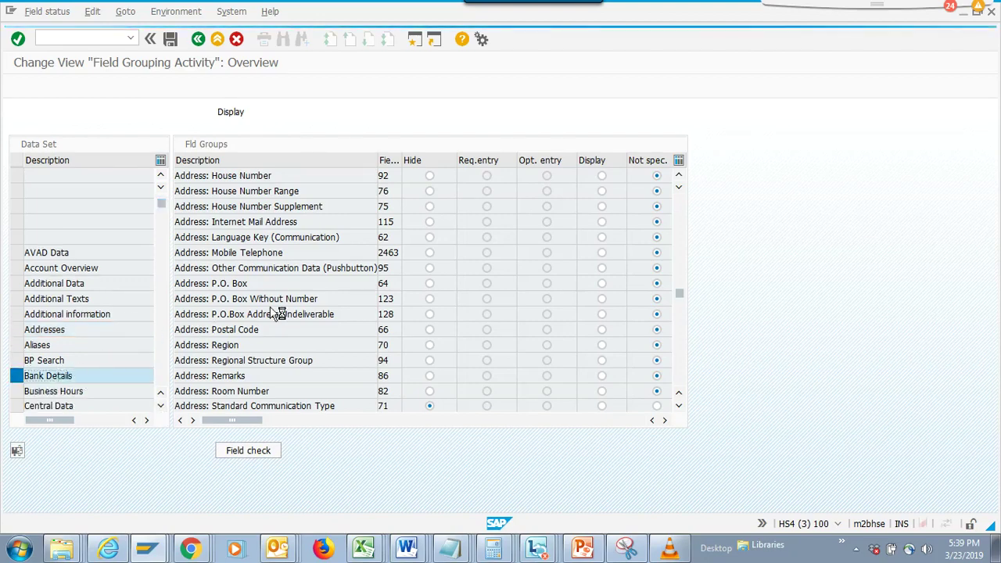
{"action": "key", "text": "alt+Tab"}
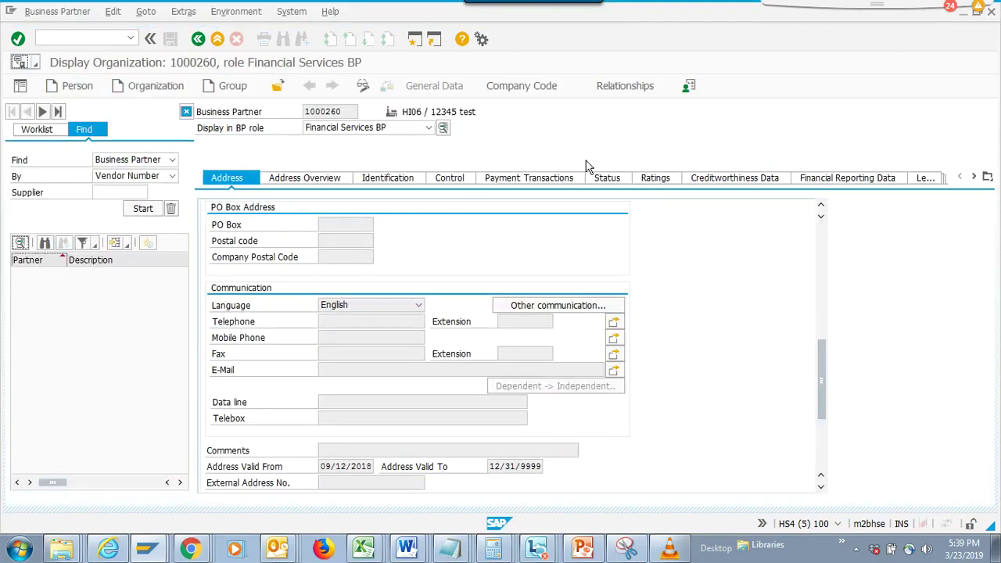
Show the business partner's Payment Transactions data and compare it with the Bank Details data set of the Display activity.
{"action": "left_click", "coordinate": [557, 179]}
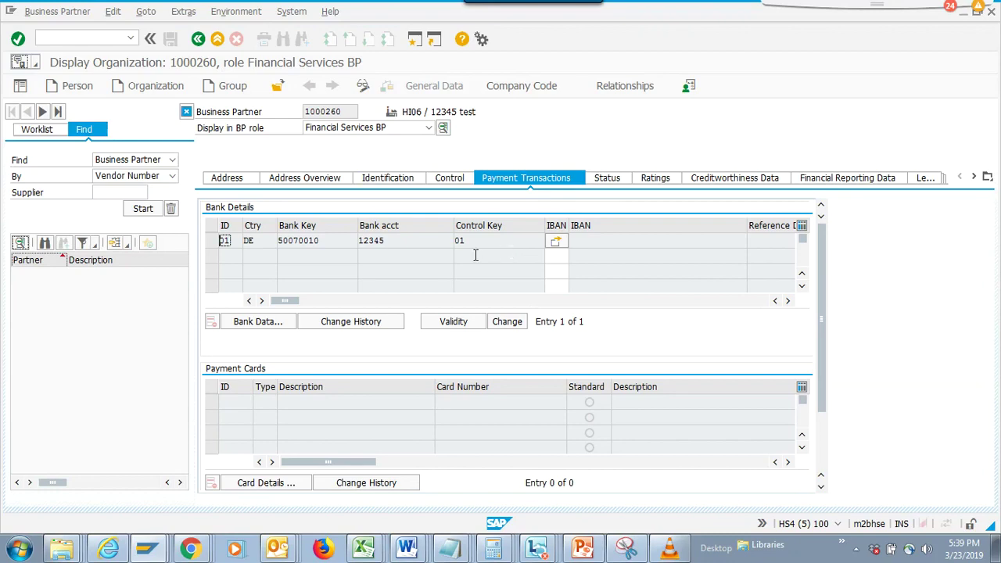
{"action": "key", "text": "alt+Tab"}
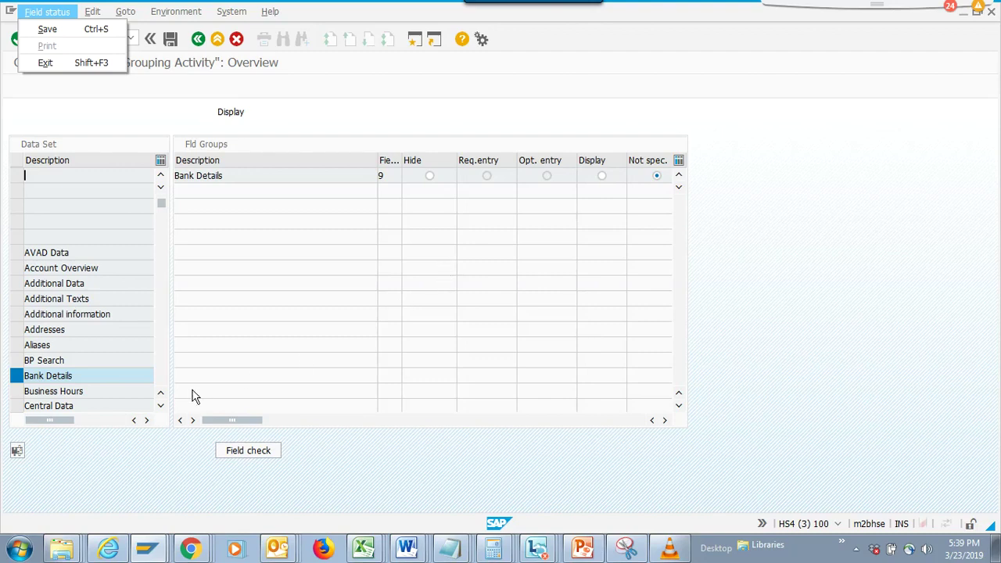
{"action": "left_click", "coordinate": [121, 394]}
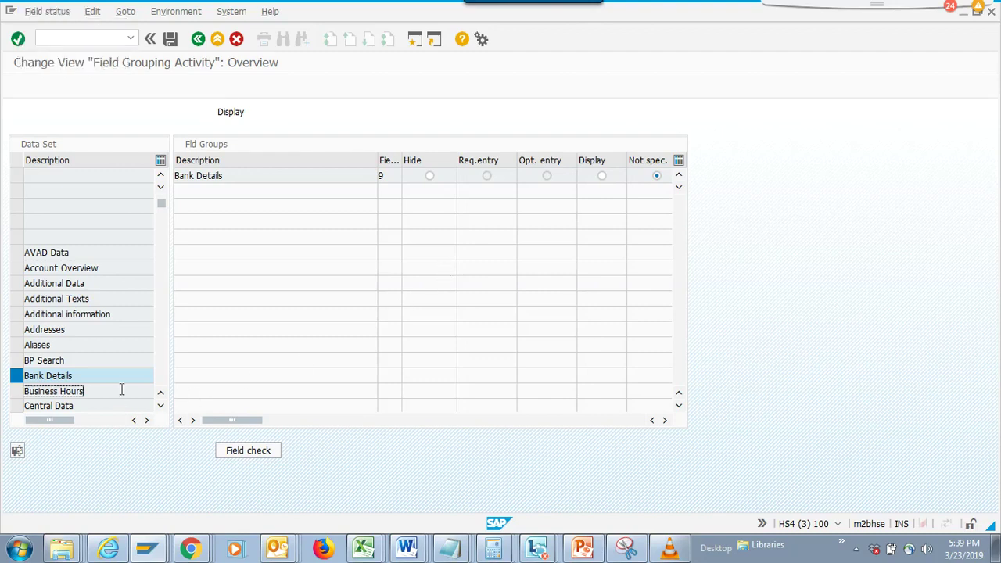
{"action": "left_click", "coordinate": [160, 406]}
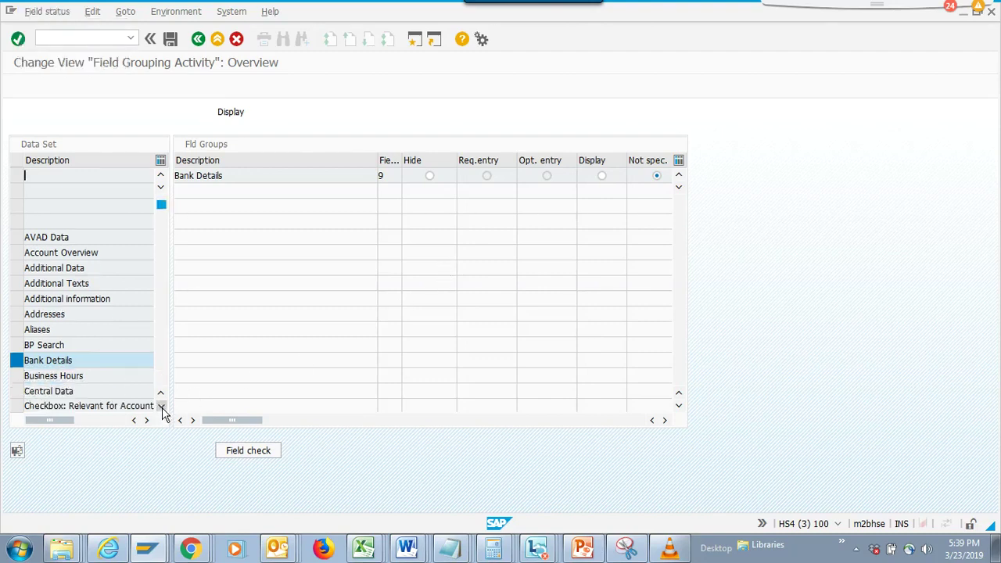
{"action": "left_click", "coordinate": [160, 407]}
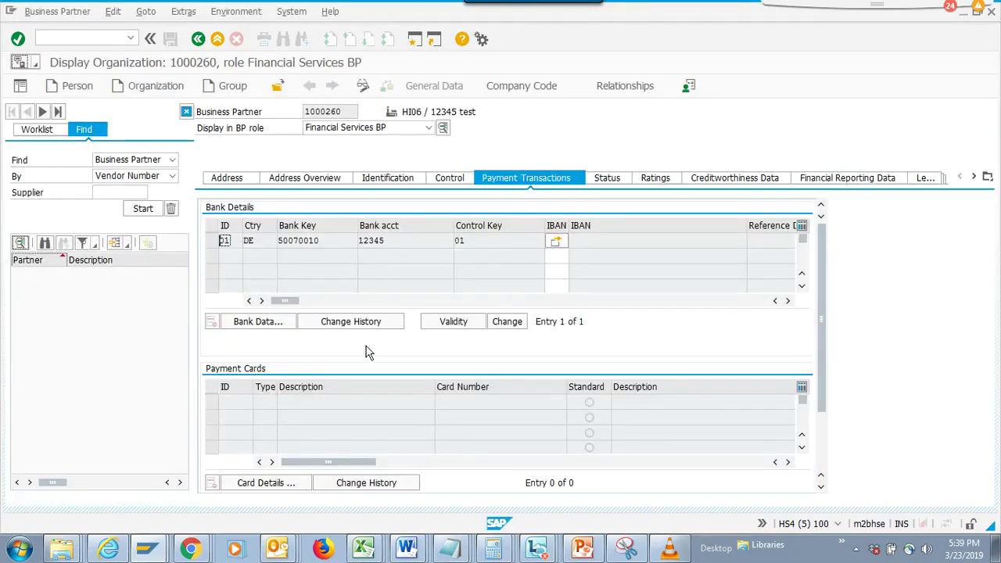
Show the business partner's Control data and look through the data sets from Bank Details to Customer: Documents for comparison.
{"action": "left_click", "coordinate": [459, 184]}
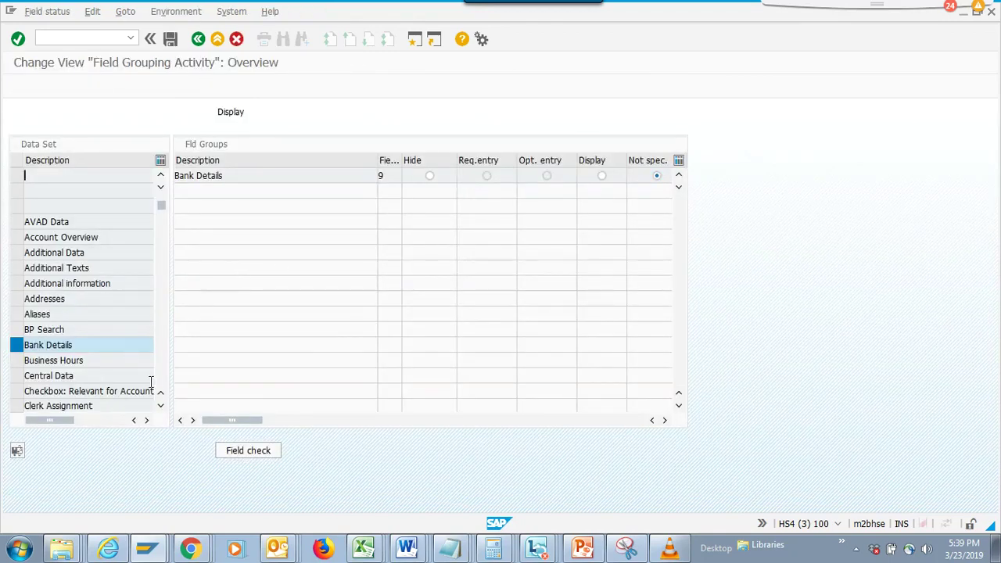
{"action": "left_click", "coordinate": [160, 406]}
{"action": "left_click", "coordinate": [161, 406]}
{"action": "left_click", "coordinate": [160, 405]}
{"action": "left_click", "coordinate": [161, 406]}
{"action": "left_click", "coordinate": [161, 406]}
{"action": "left_click", "coordinate": [160, 406]}
{"action": "left_click", "coordinate": [161, 406]}
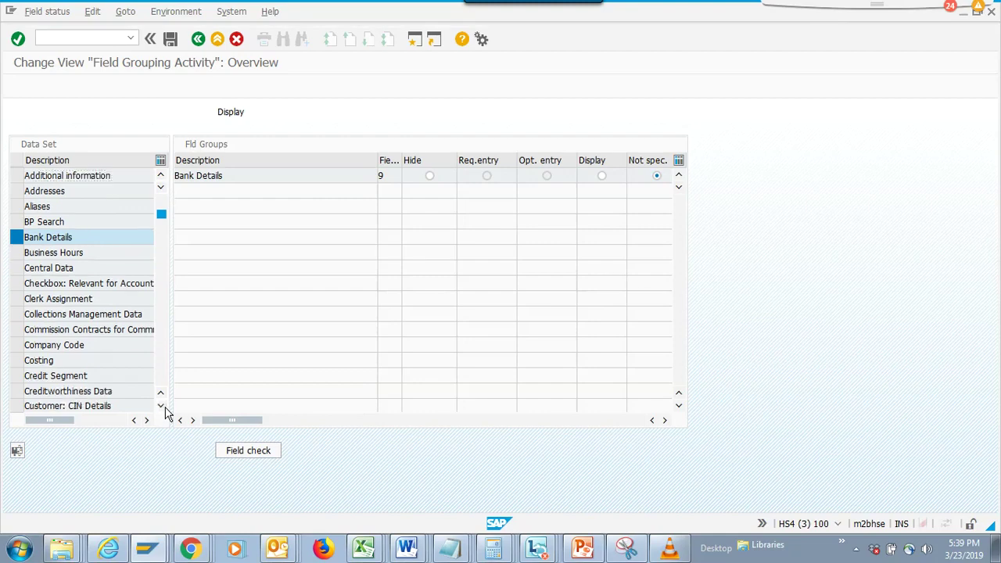
{"action": "left_click", "coordinate": [160, 406]}
{"action": "left_click", "coordinate": [160, 406]}
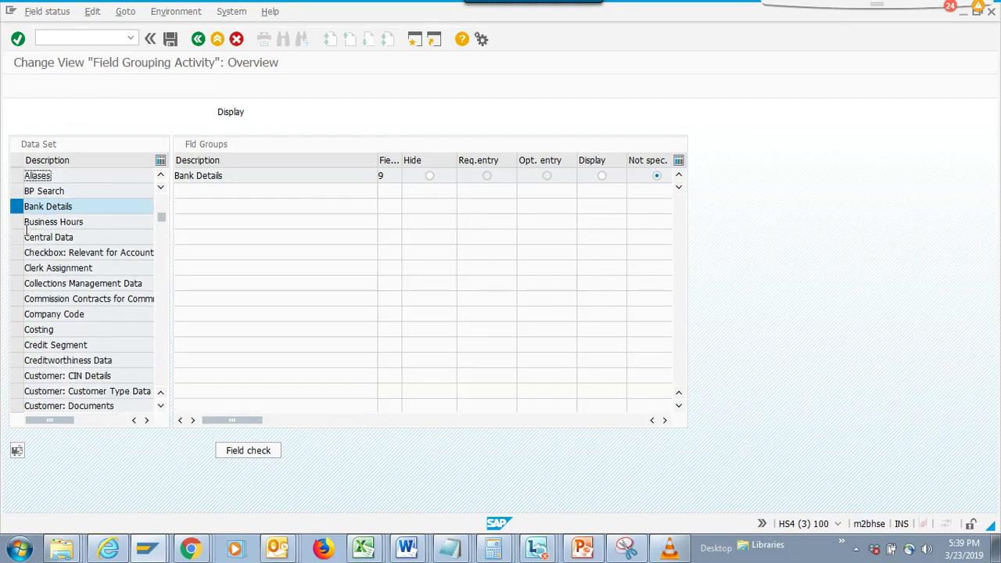
{"action": "left_click", "coordinate": [19, 206]}
{"action": "key", "text": "alt+Tab"}
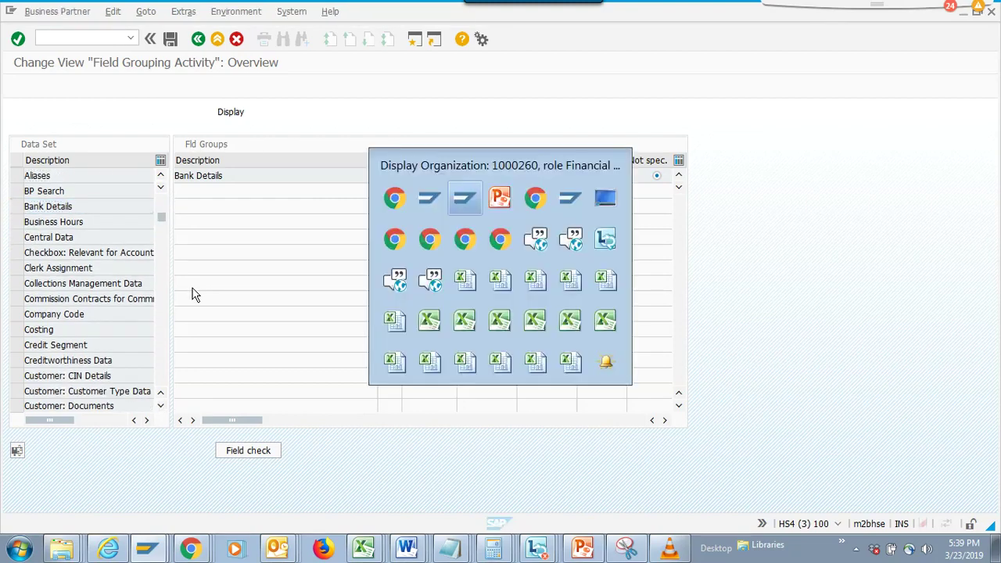
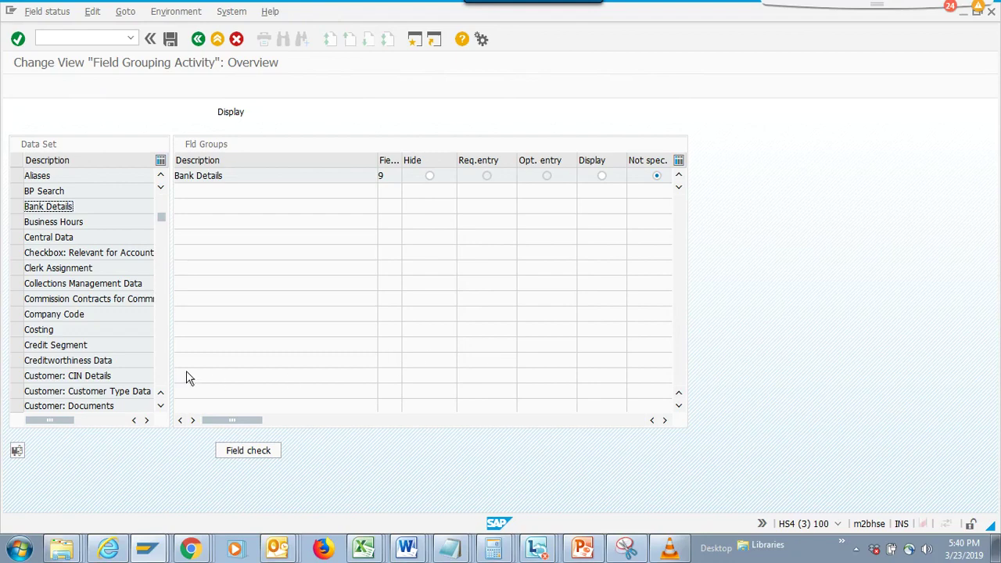
Examine the Display activity's data sets, from the customer entries through General Data and Payment Cards to Ratings and Tax Numbers.
{"action": "scroll", "coordinate": [171, 364], "scroll_direction": "down", "scroll_amount": 5}
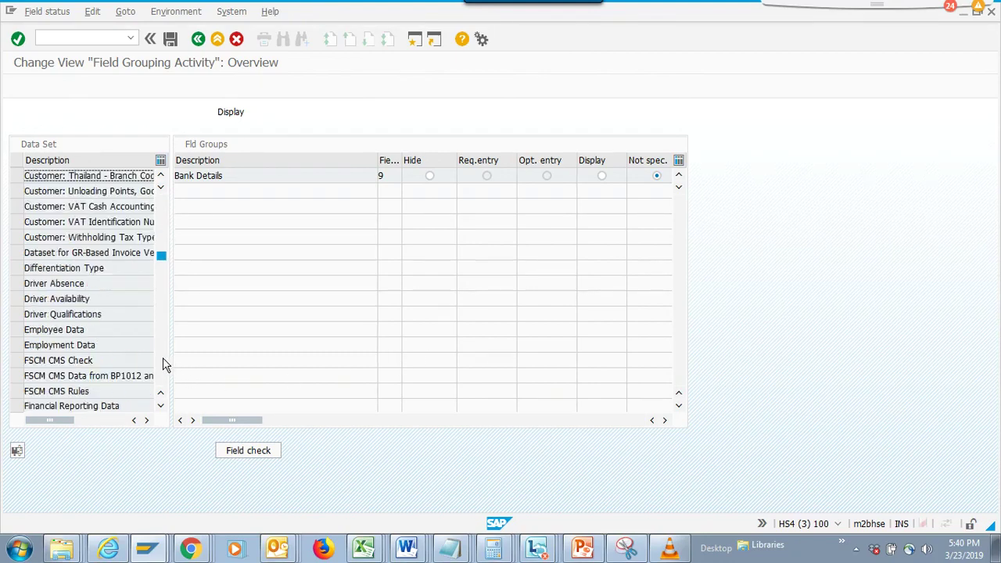
{"action": "scroll", "coordinate": [162, 359], "scroll_direction": "down", "scroll_amount": 5}
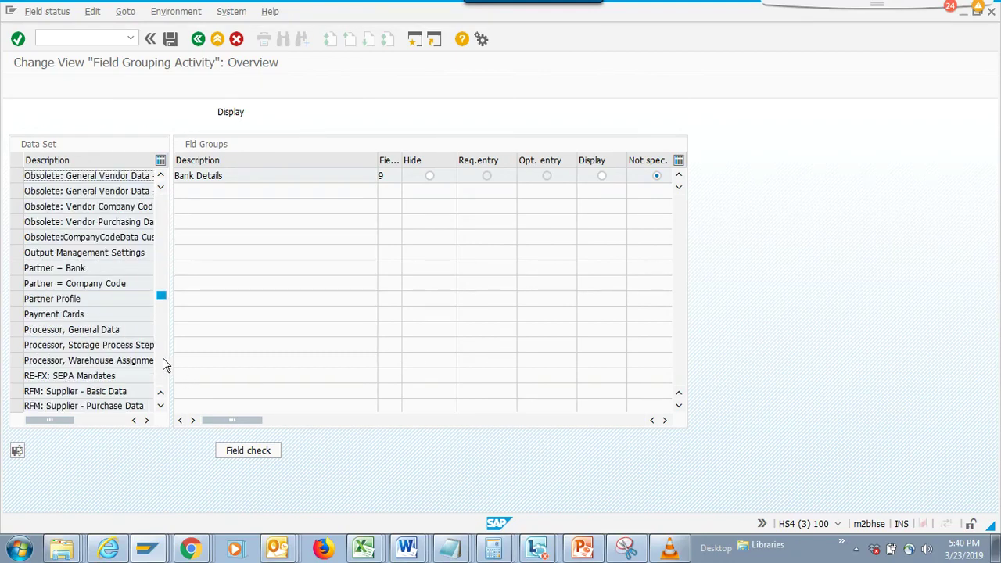
{"action": "scroll", "coordinate": [165, 266], "scroll_direction": "up", "scroll_amount": 5}
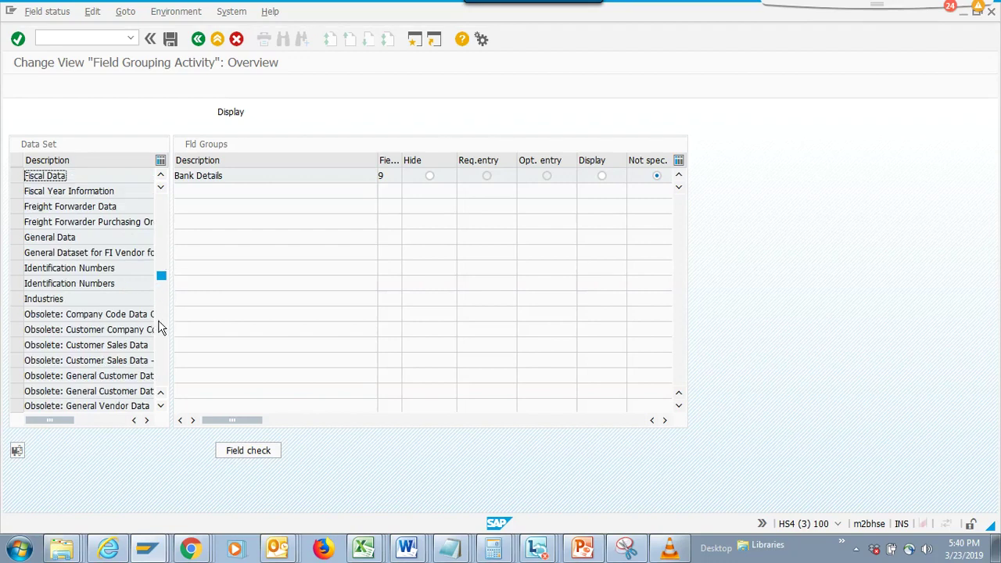
{"action": "left_click", "coordinate": [115, 282]}
{"action": "left_click", "coordinate": [131, 240]}
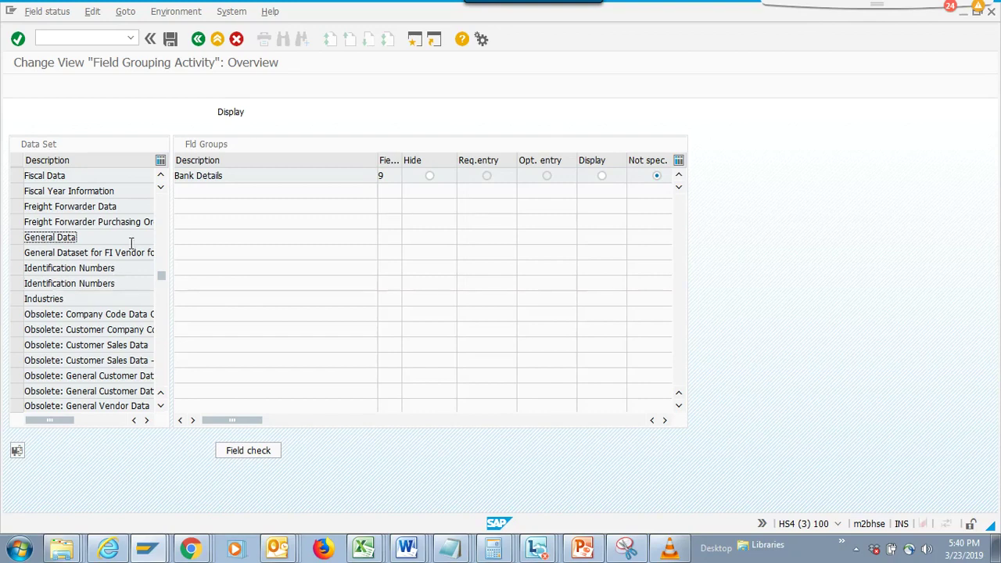
{"action": "key", "text": "Page_Down"}
{"action": "key", "text": "Page_Down"}
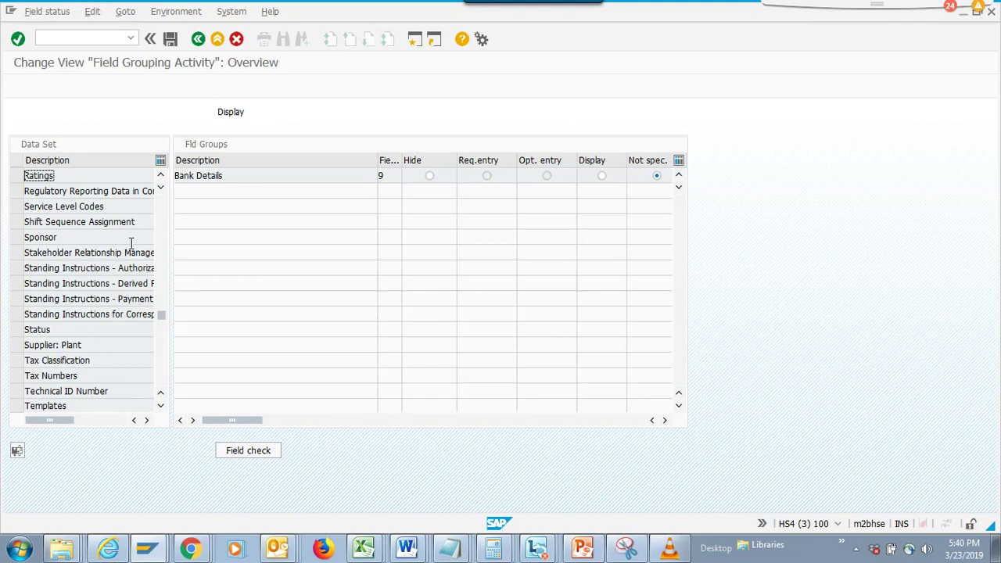
{"action": "key", "text": "Page_Up"}
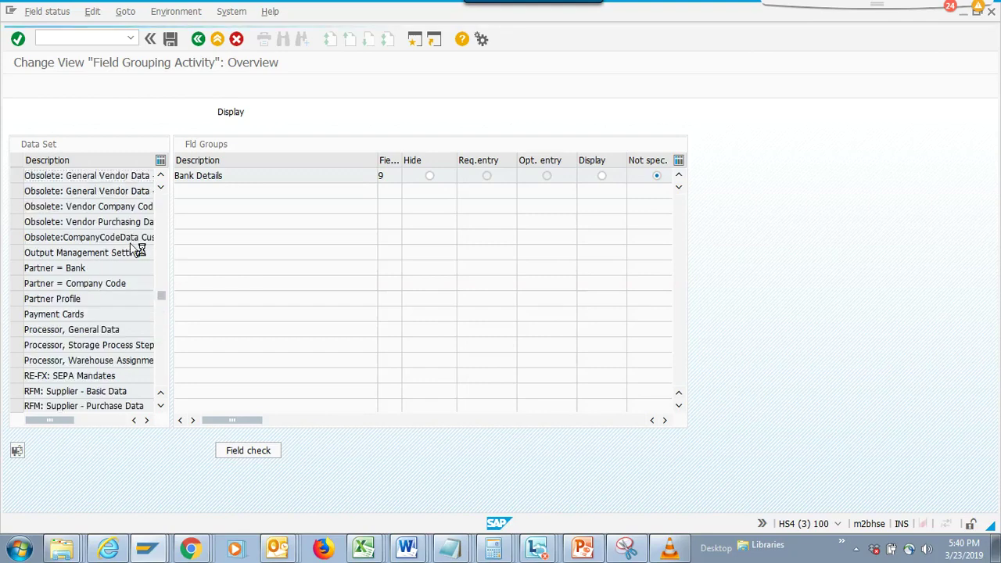
{"action": "key", "text": "Page_Up"}
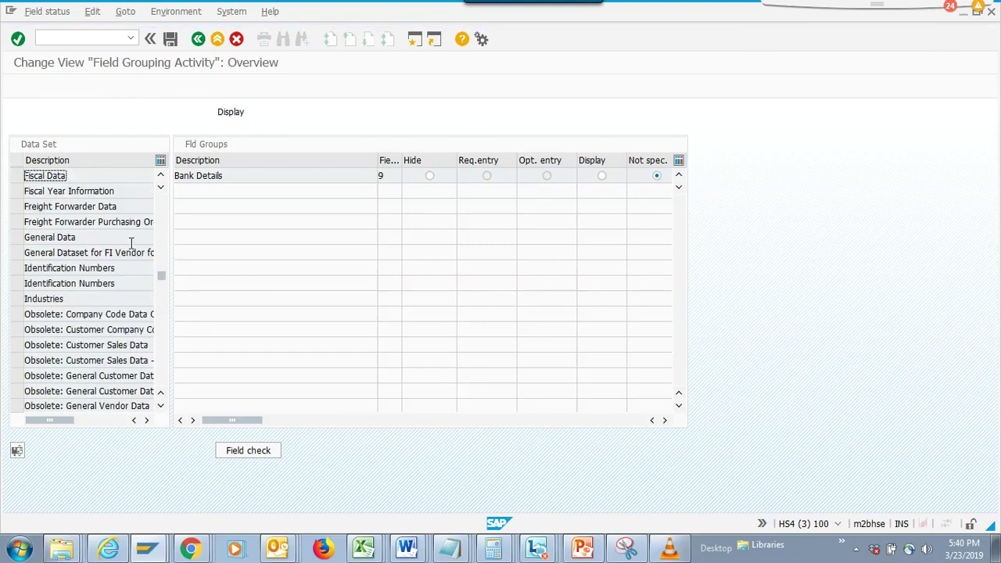
{"action": "key", "text": "Page_Up"}
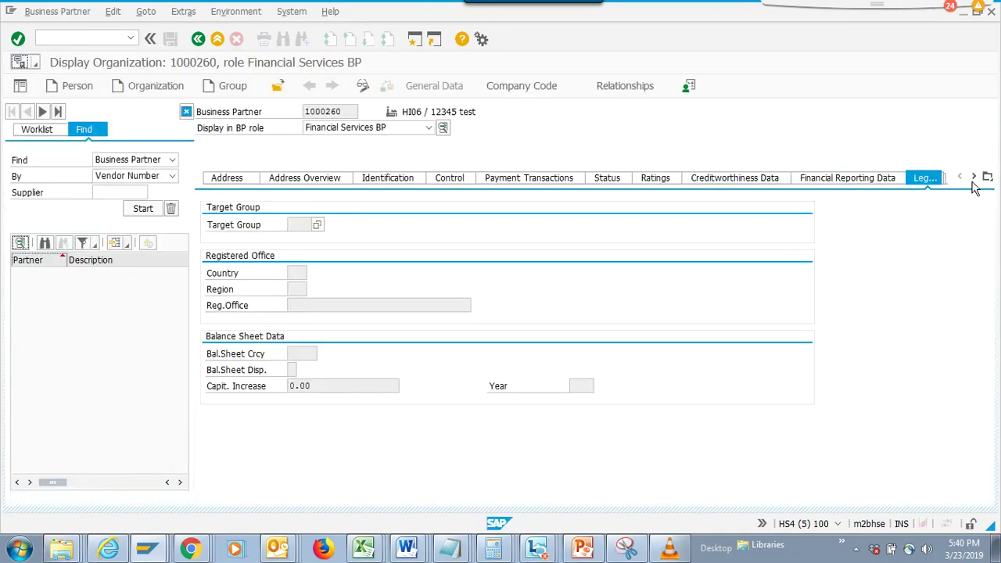
List all data sections of the business partner record and display the field groups of the Fiscal Data data set.
{"action": "left_click", "coordinate": [988, 178]}
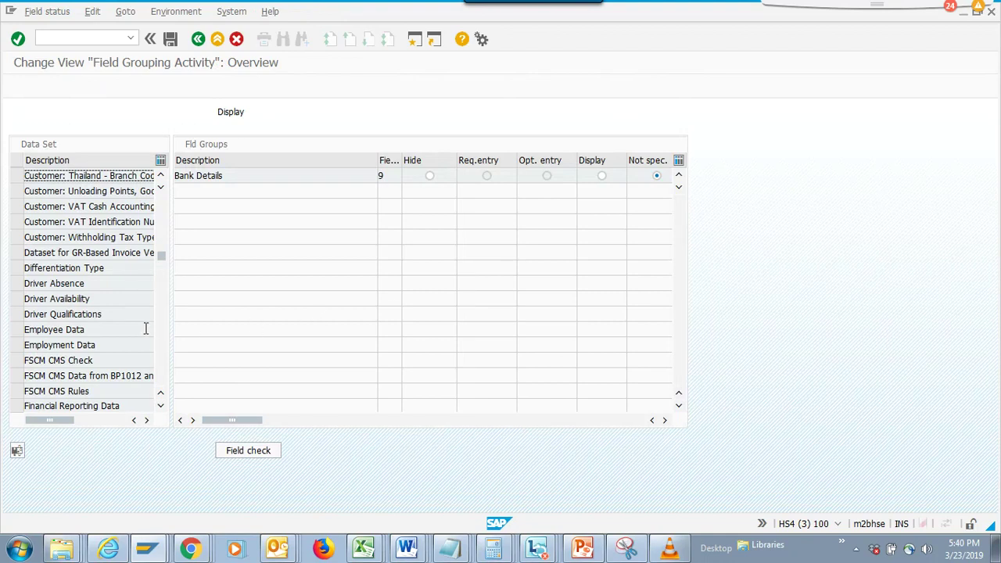
{"action": "left_click", "coordinate": [110, 344]}
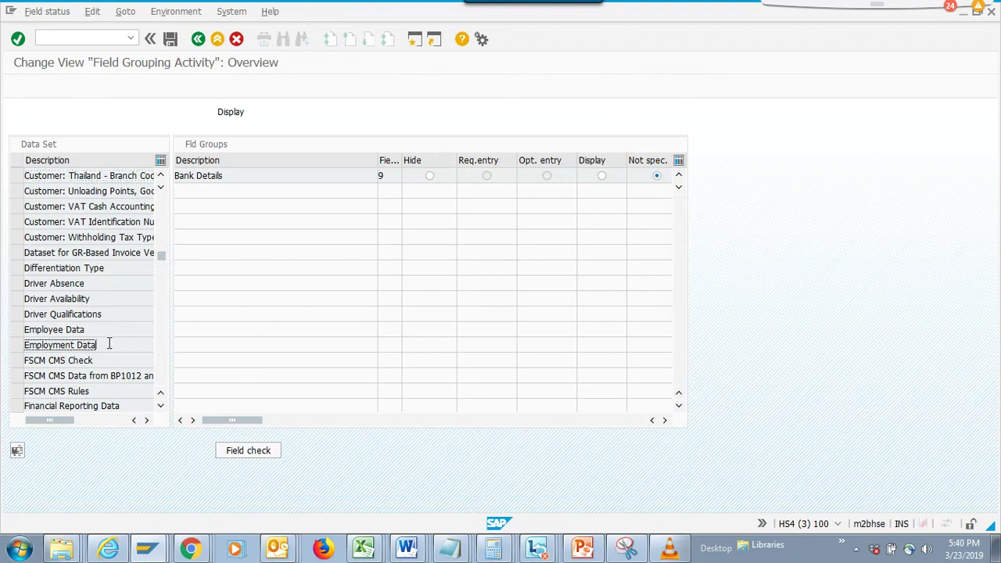
{"action": "scroll", "coordinate": [109, 344], "scroll_direction": "down", "scroll_amount": 5}
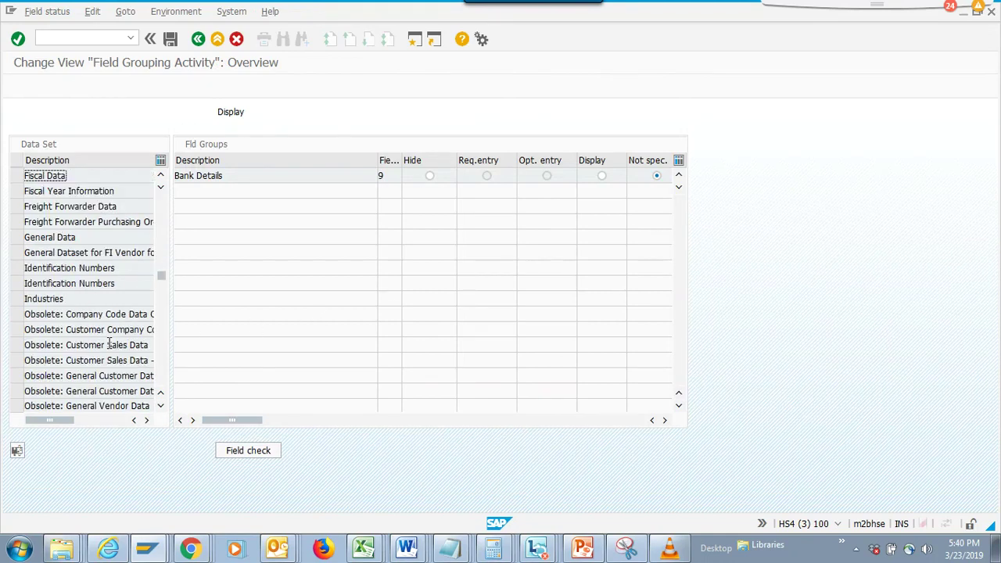
{"action": "double_click", "coordinate": [66, 176]}
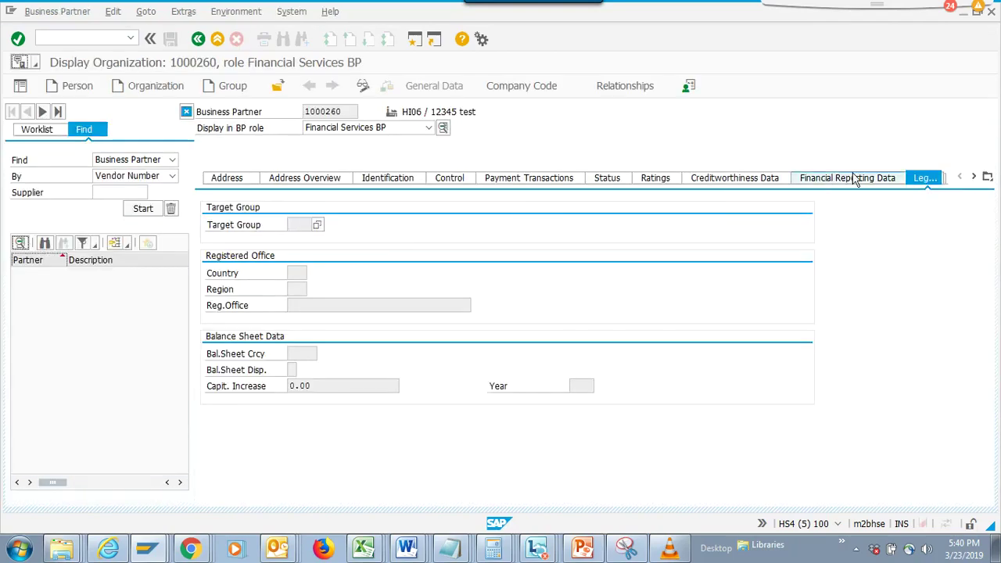
Show the business partner's Fiscal Data and return to the Fiscal Data field groups.
{"action": "left_click", "coordinate": [987, 178]}
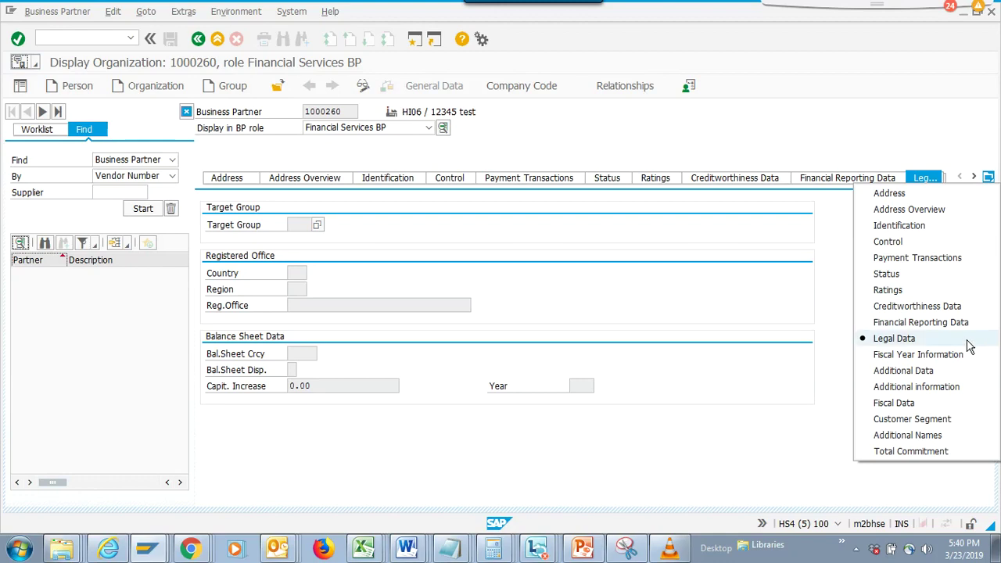
{"action": "left_click", "coordinate": [946, 402]}
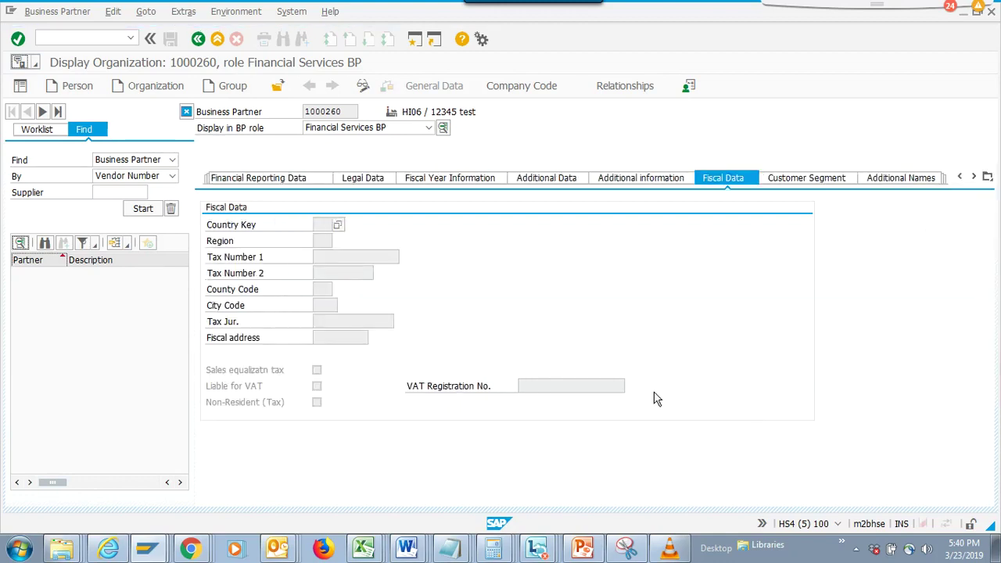
{"action": "key", "text": "alt+Tab"}
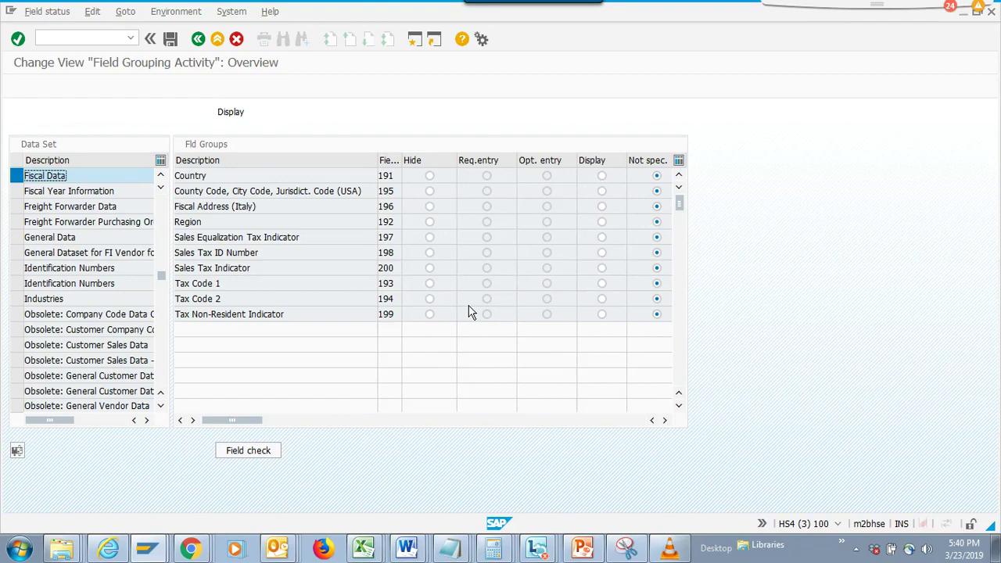
Set the Tax Non-Resident Indicator field group to Hide and compare it with the business partner's Fiscal Data.
{"action": "left_click", "coordinate": [429, 313]}
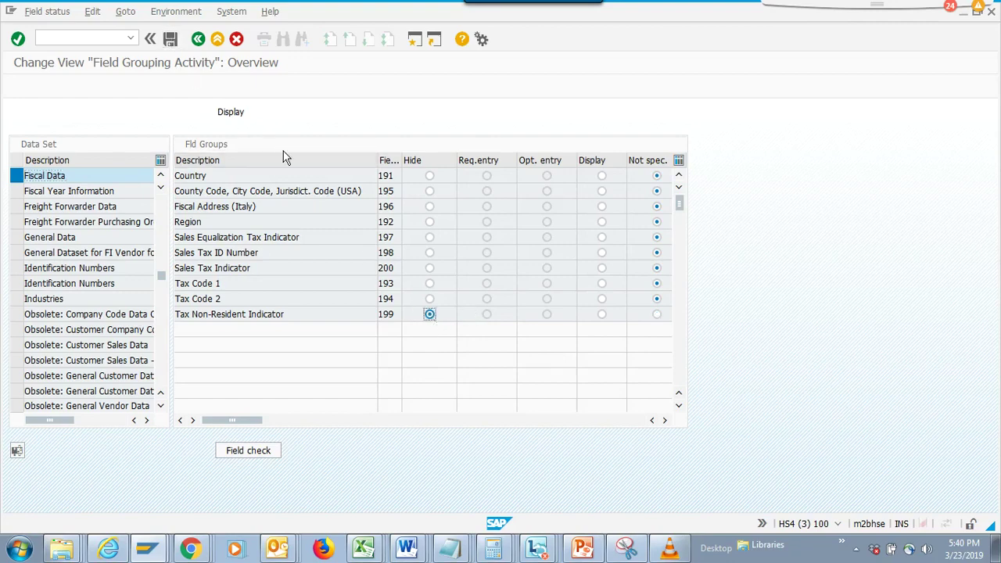
{"action": "key", "text": "alt+Tab"}
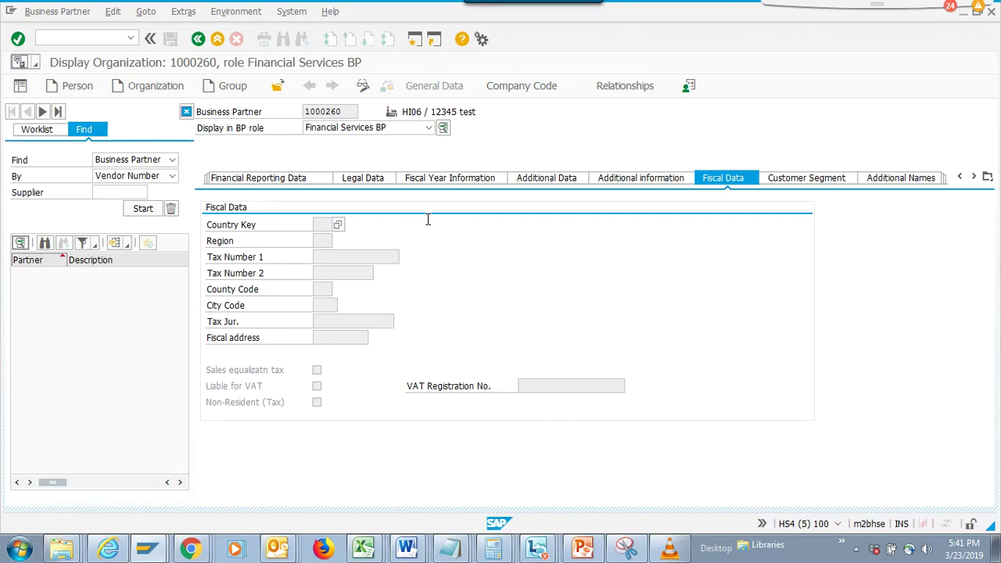
{"action": "key", "text": "alt+Tab"}
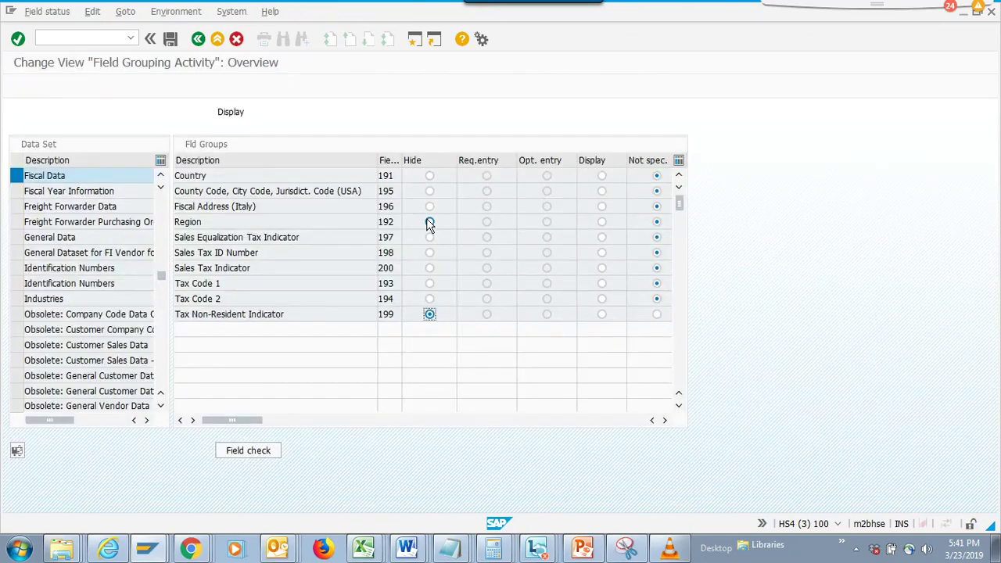
Set the Tax Non-Resident Indicator field group to Display and save the field grouping.
{"action": "left_click", "coordinate": [602, 315]}
{"action": "left_click", "coordinate": [170, 39]}
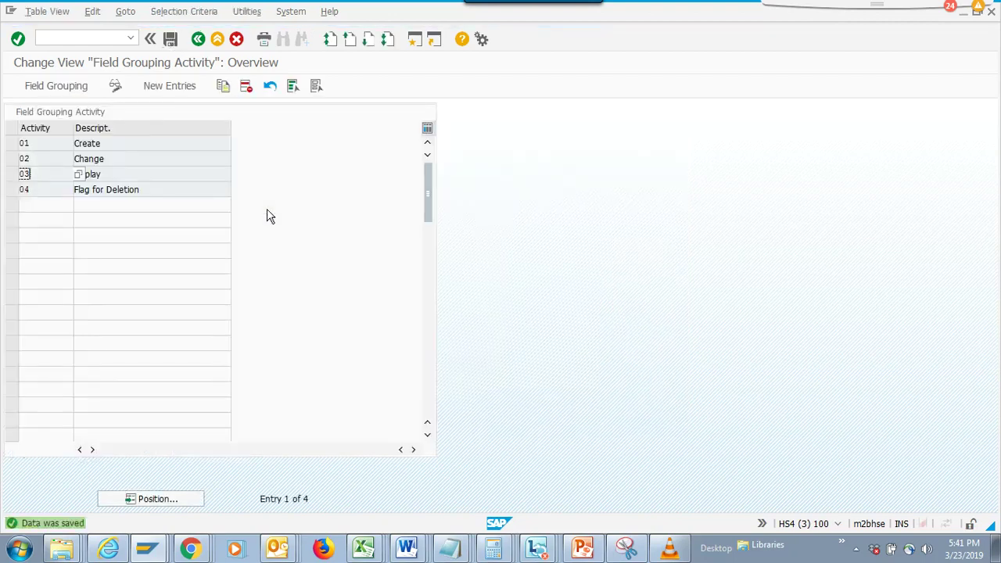
Leave the business partner record and restart the transaction with /nbp to recheck the Fiscal Data fields.
{"action": "key", "text": "alt+Tab"}
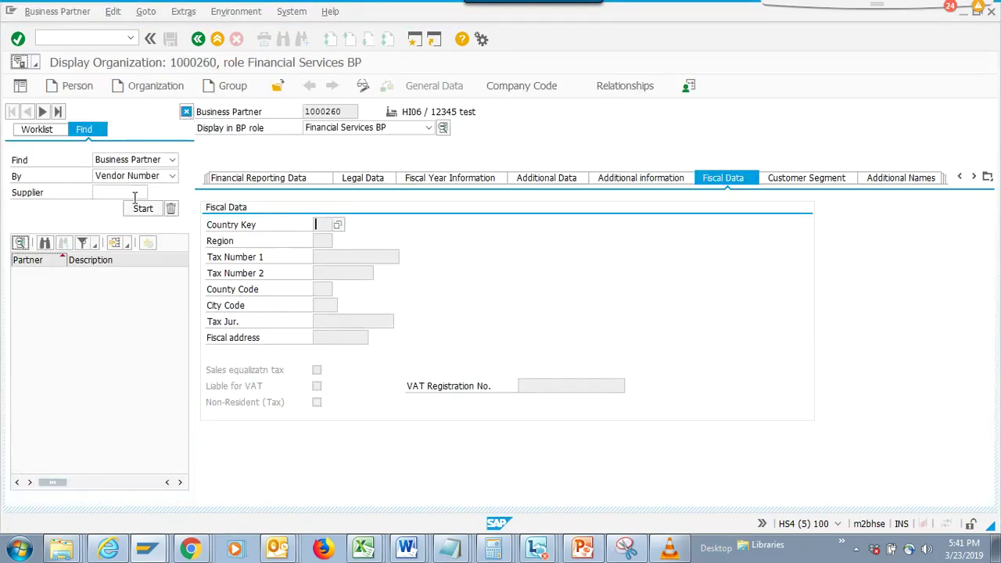
{"action": "left_click", "coordinate": [198, 40]}
{"action": "type", "text": "/nbp"}
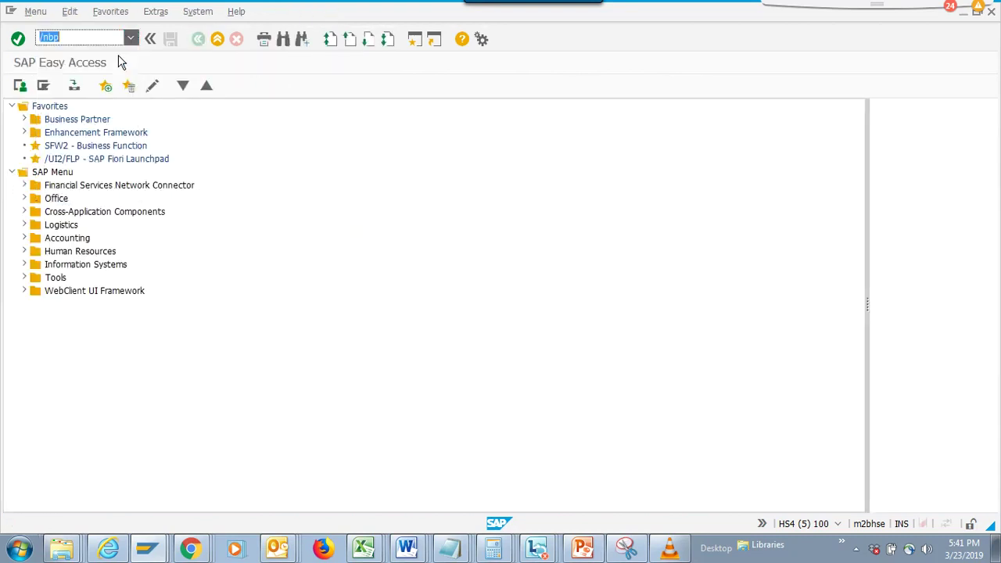
{"action": "key", "text": "Return"}
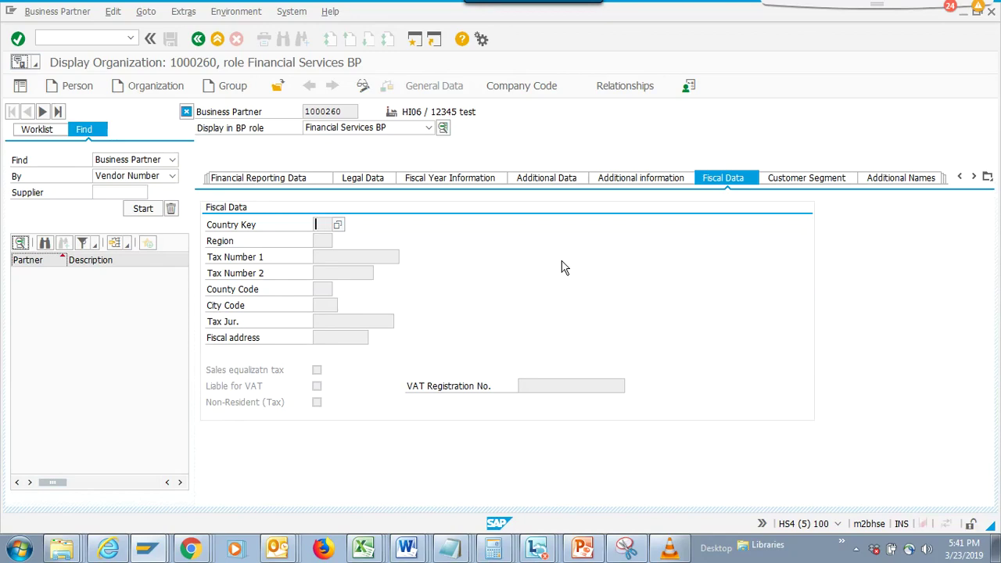
In the Display activity's Fiscal Data field groups, set Tax Non-Resident Indicator to Hide and save.
{"action": "key", "text": "alt+Tab"}
{"action": "key", "text": "alt+Tab"}
{"action": "key", "text": "alt+Tab"}
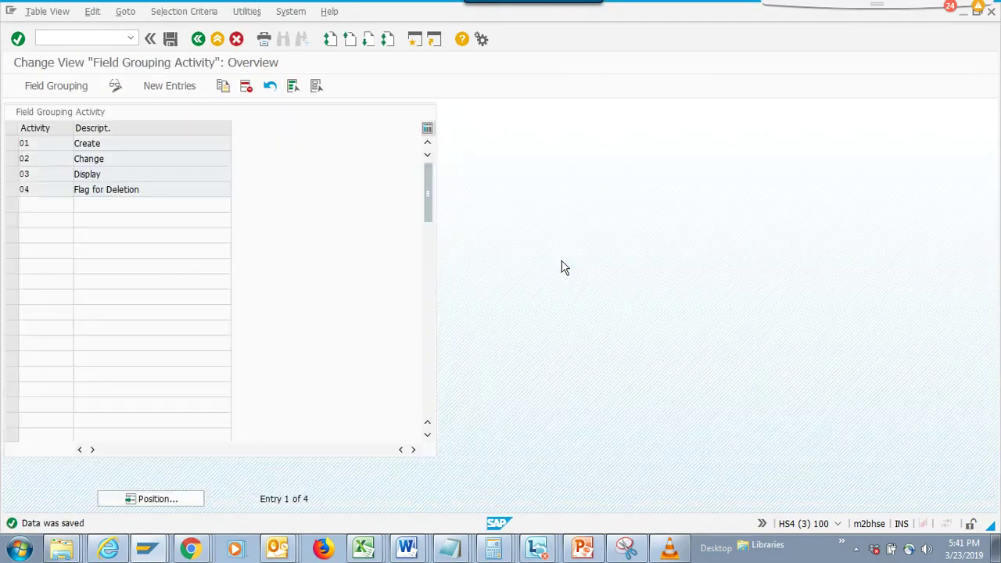
{"action": "double_click", "coordinate": [61, 176]}
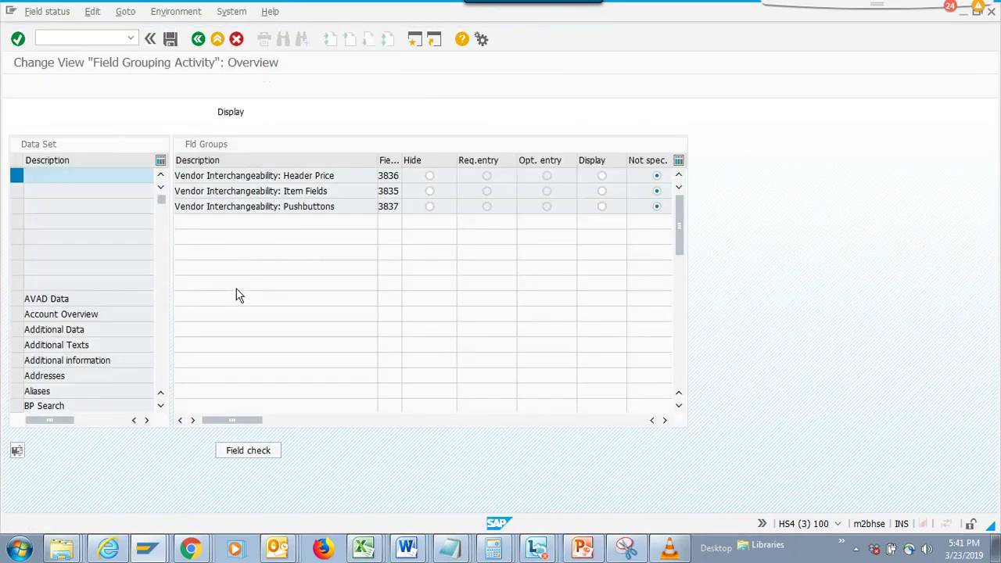
{"action": "scroll", "coordinate": [161, 361], "scroll_direction": "down", "scroll_amount": 18}
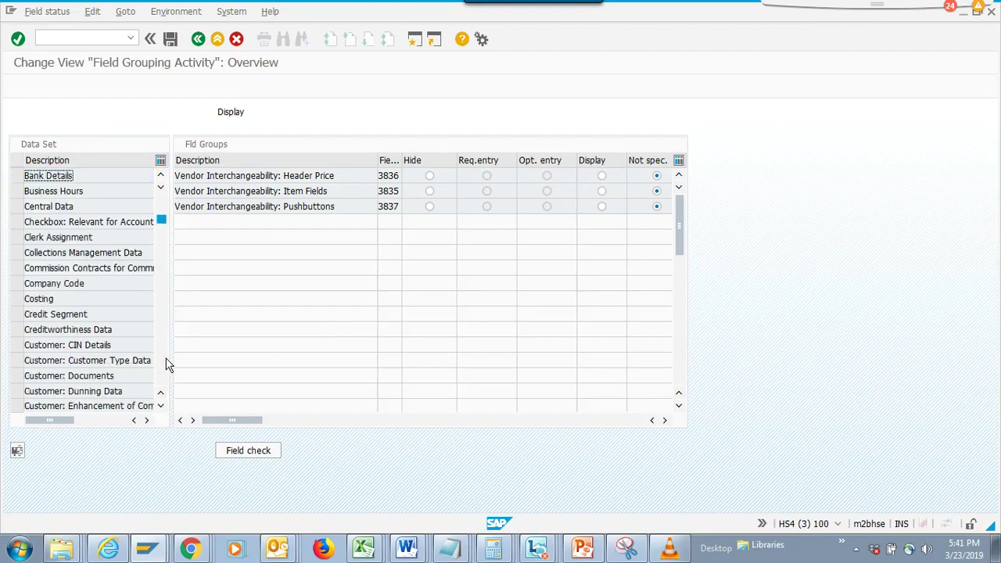
{"action": "scroll", "coordinate": [167, 364], "scroll_direction": "down", "scroll_amount": 5}
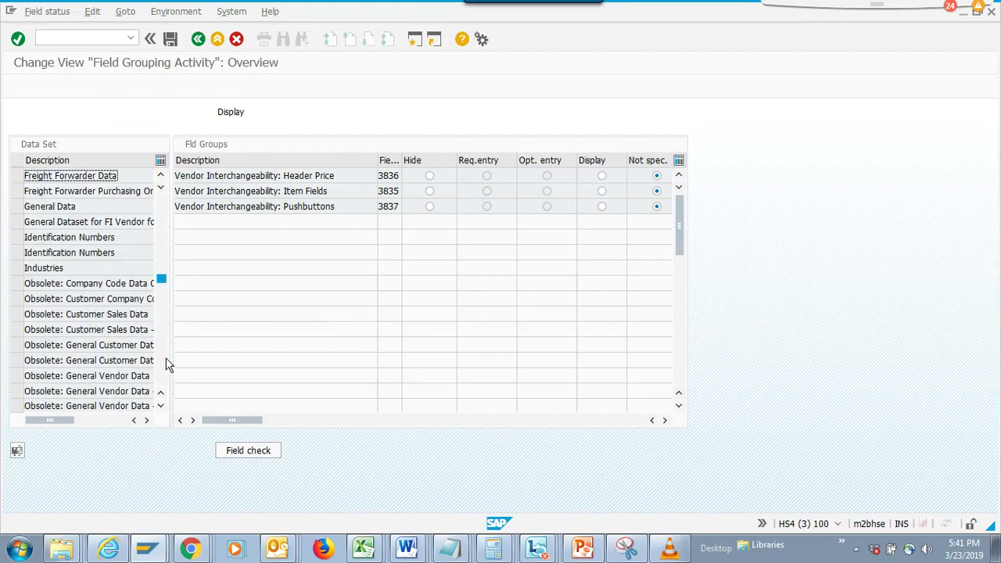
{"action": "left_click", "coordinate": [161, 229]}
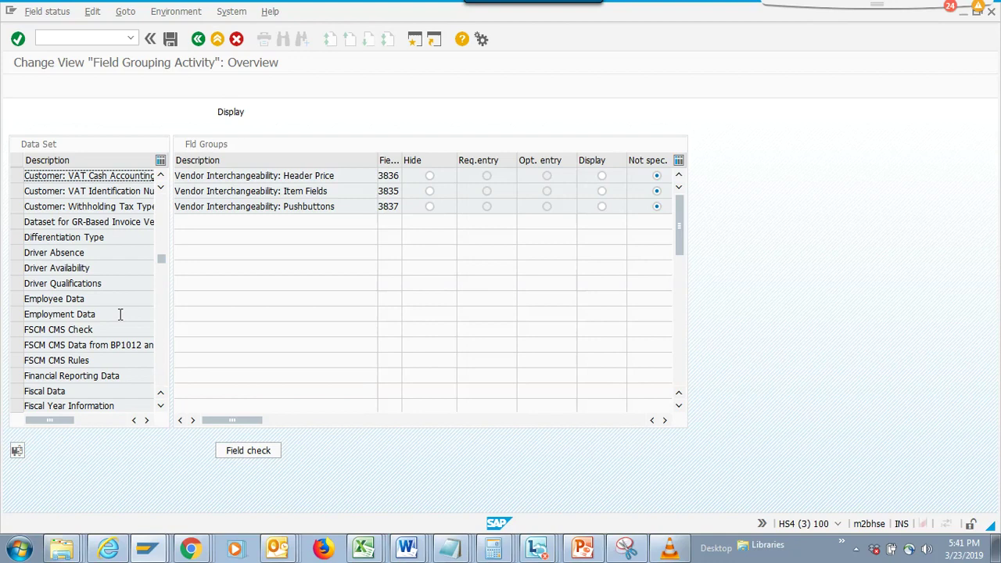
{"action": "left_click", "coordinate": [76, 390]}
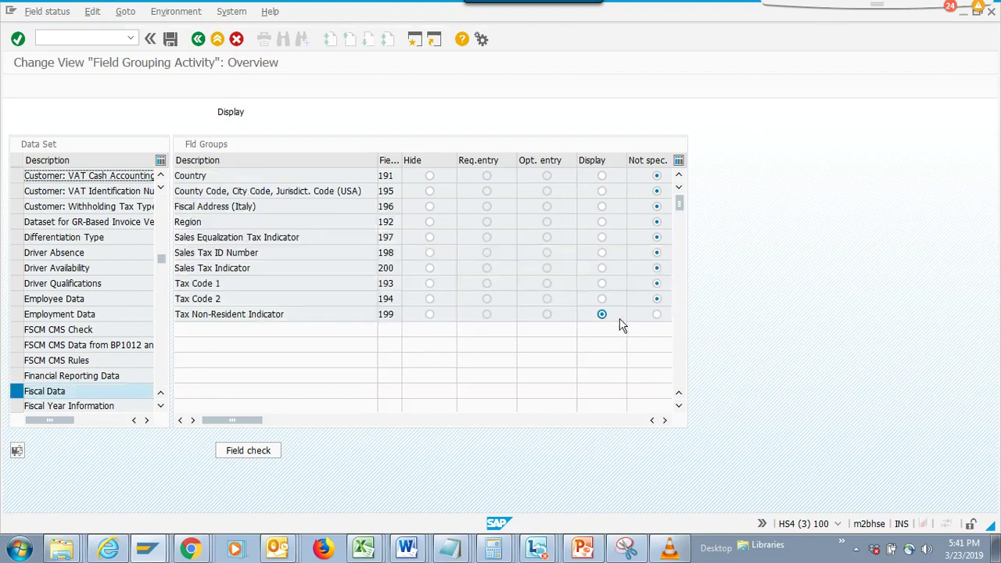
{"action": "left_click", "coordinate": [430, 313]}
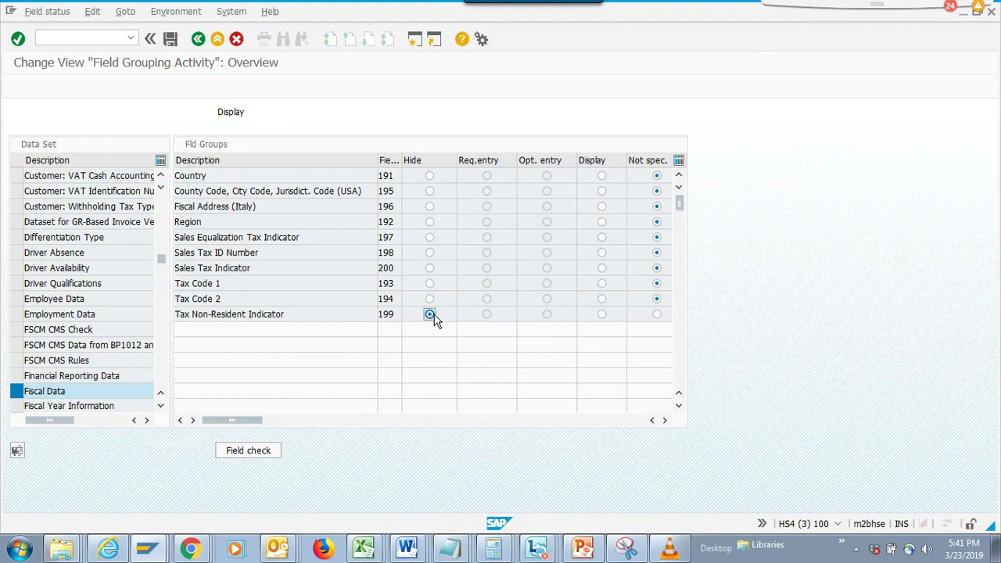
{"action": "left_click", "coordinate": [171, 39]}
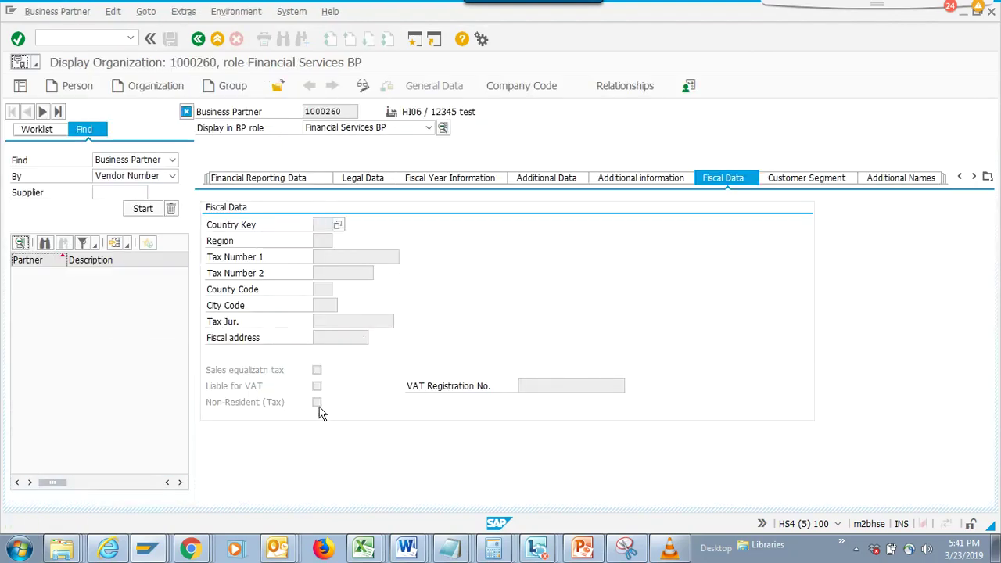
Restart the business partner transaction with /nbp to check the Non-Resident (Tax) field in Fiscal Data.
{"action": "left_click", "coordinate": [130, 37]}
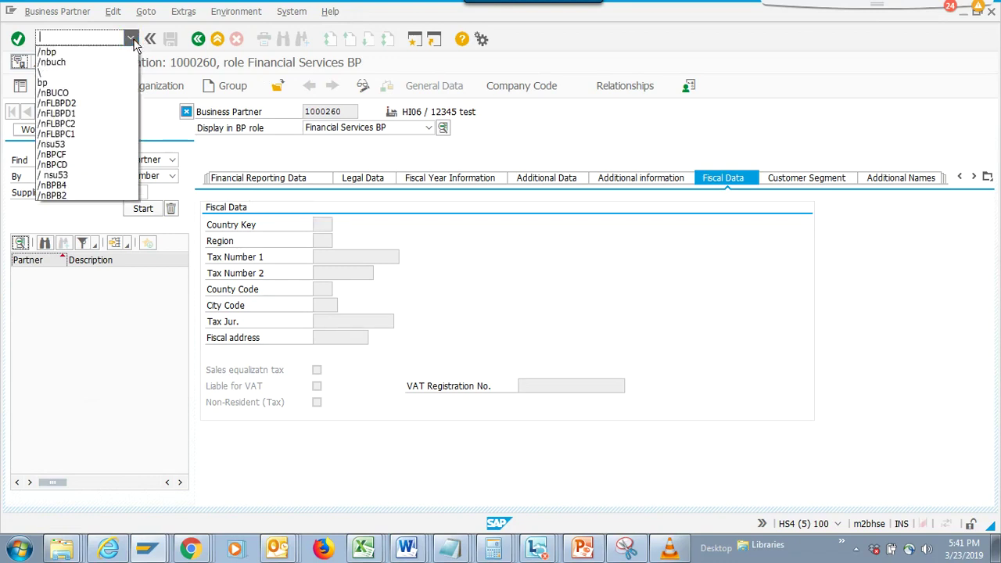
{"action": "left_click", "coordinate": [100, 56]}
{"action": "key", "text": "Return"}
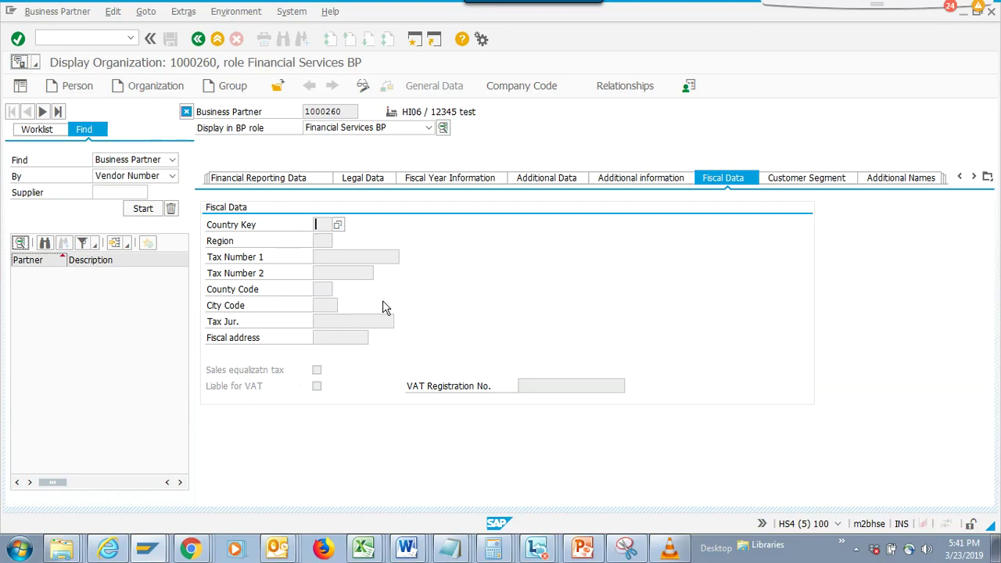
Reopen the Display activity's Fiscal Data field groups, set Tax Non-Resident Indicator back to Display and save.
{"action": "key", "text": "alt+Tab"}
{"action": "double_click", "coordinate": [138, 174]}
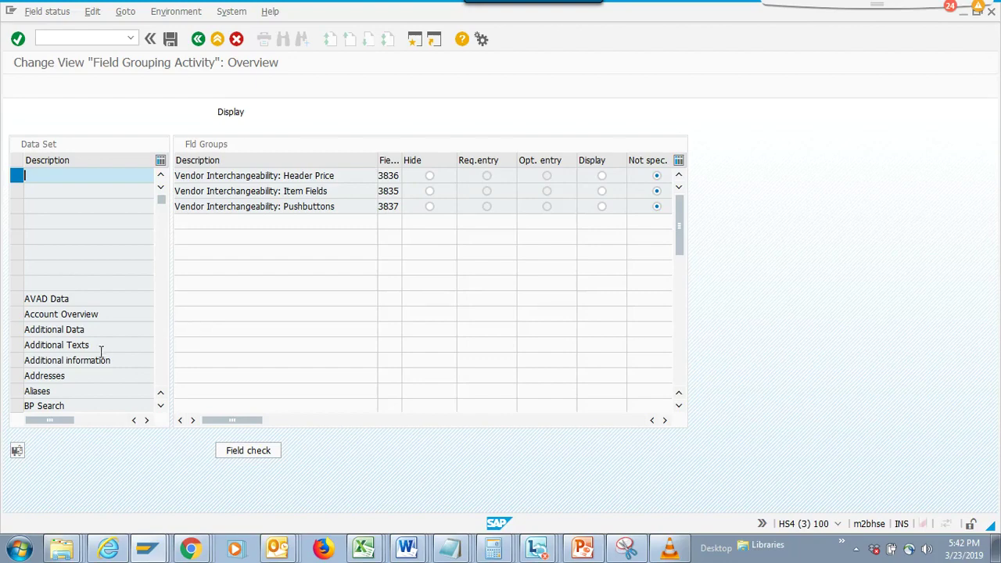
{"action": "left_click", "coordinate": [161, 378]}
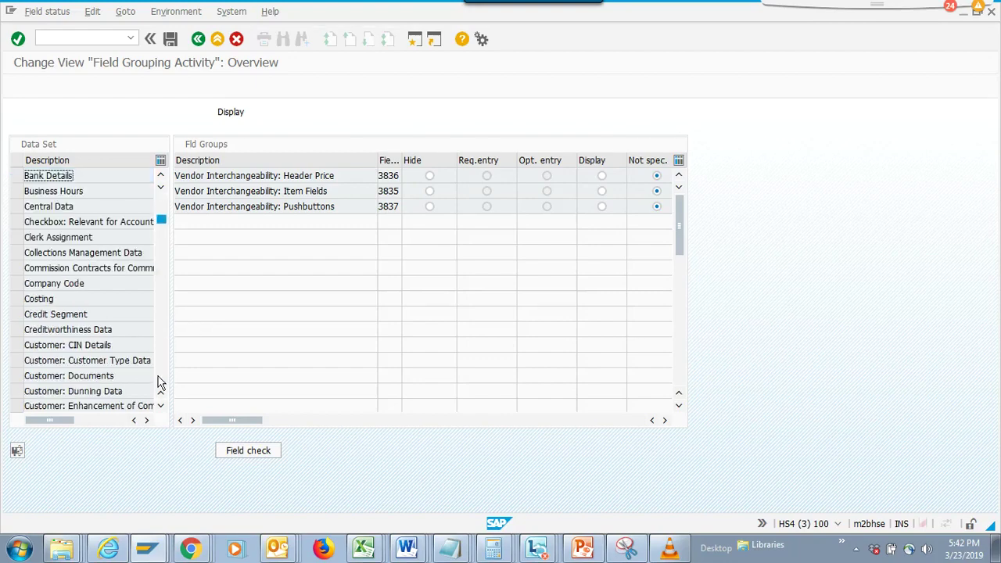
{"action": "left_click", "coordinate": [160, 382]}
{"action": "left_click", "coordinate": [160, 382]}
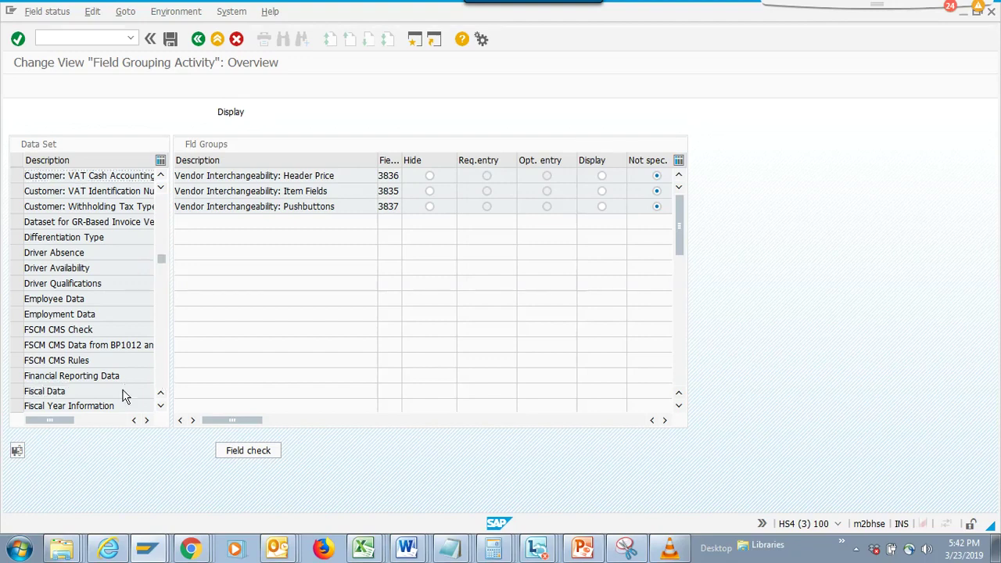
{"action": "left_click", "coordinate": [123, 390]}
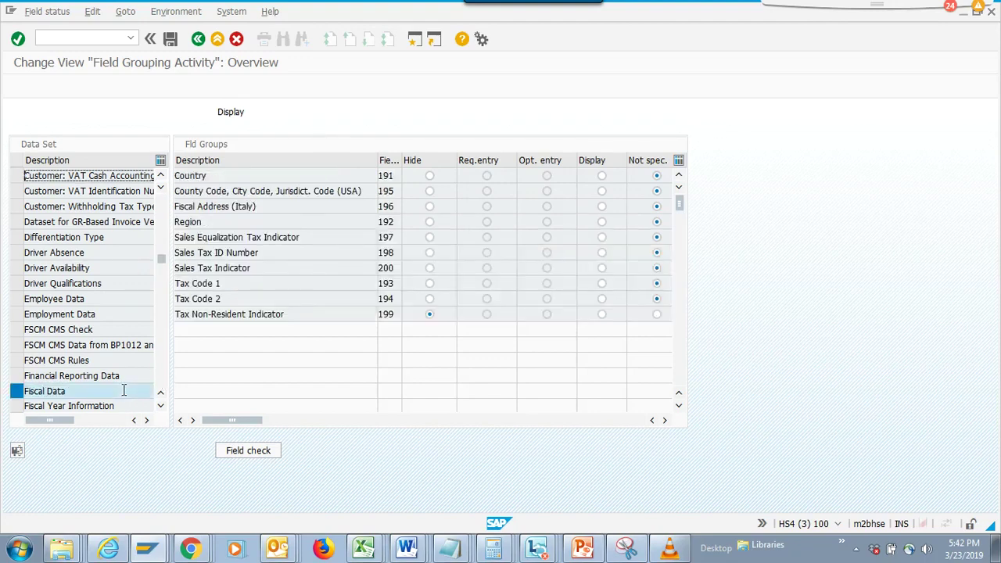
{"action": "left_click", "coordinate": [657, 315]}
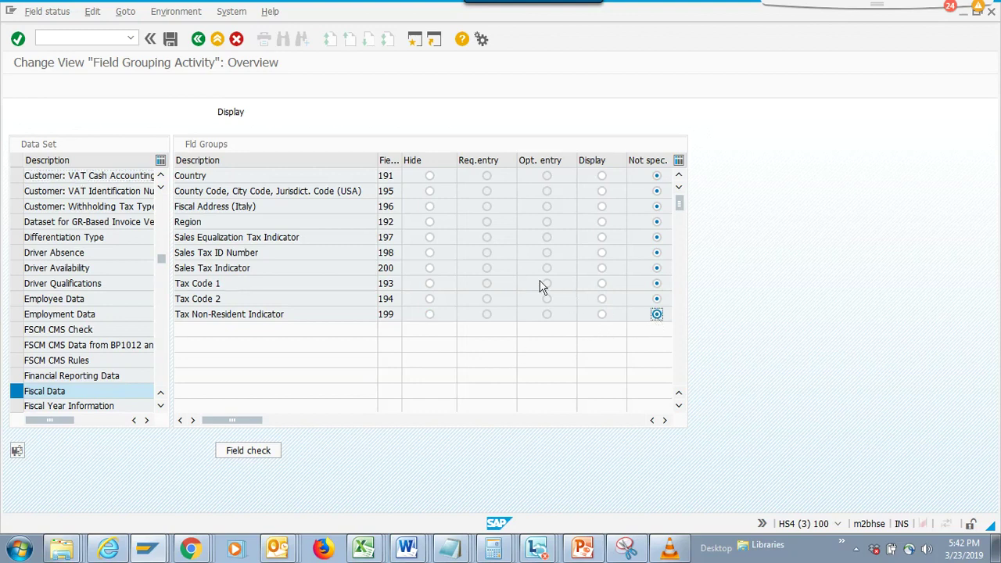
{"action": "left_click", "coordinate": [601, 313]}
{"action": "left_click", "coordinate": [170, 38]}
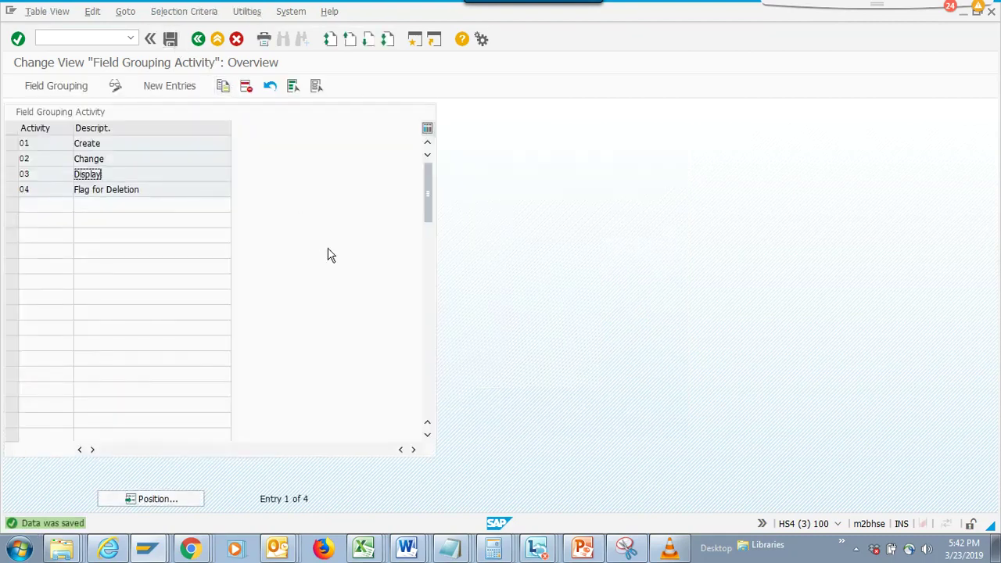
Return to the business partner record and reload it with /nbp to recheck its Fiscal Data.
{"action": "key", "text": "alt+Tab"}
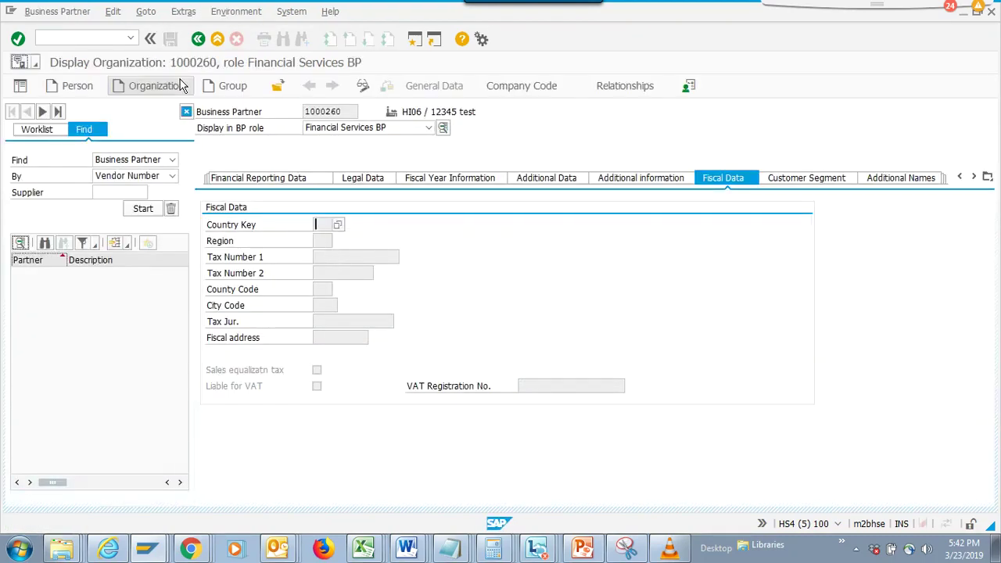
{"action": "left_click", "coordinate": [129, 38]}
{"action": "left_click", "coordinate": [114, 52]}
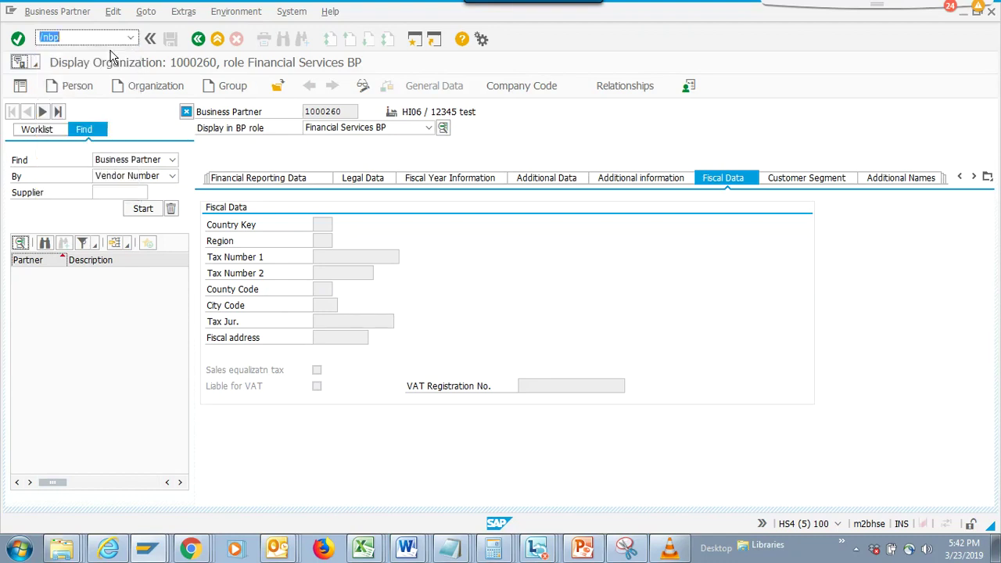
{"action": "key", "text": "Return"}
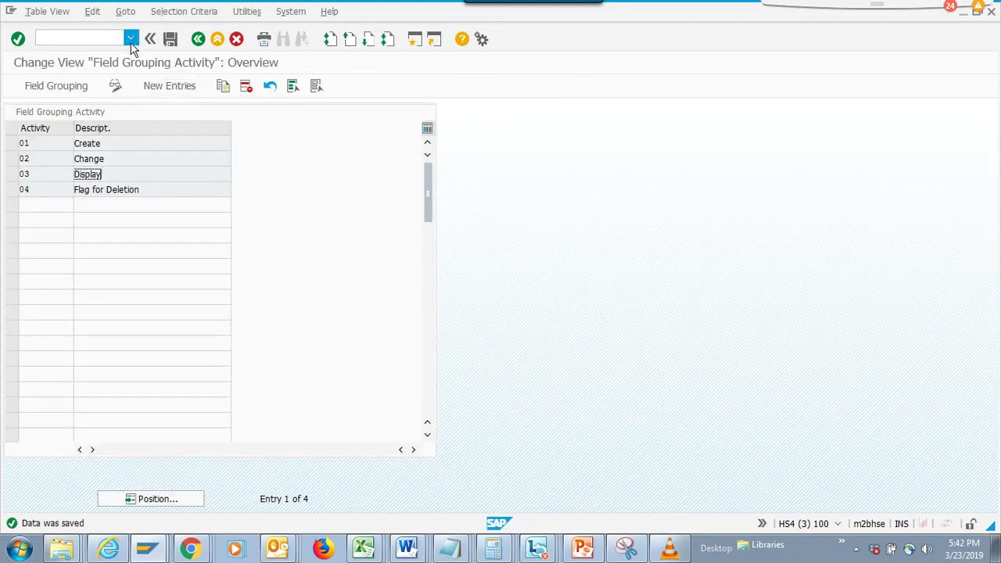
Open the screen configuration with /nBUCO and view the roles and role groupings under Main Screen Sequence.
{"action": "left_click", "coordinate": [131, 39]}
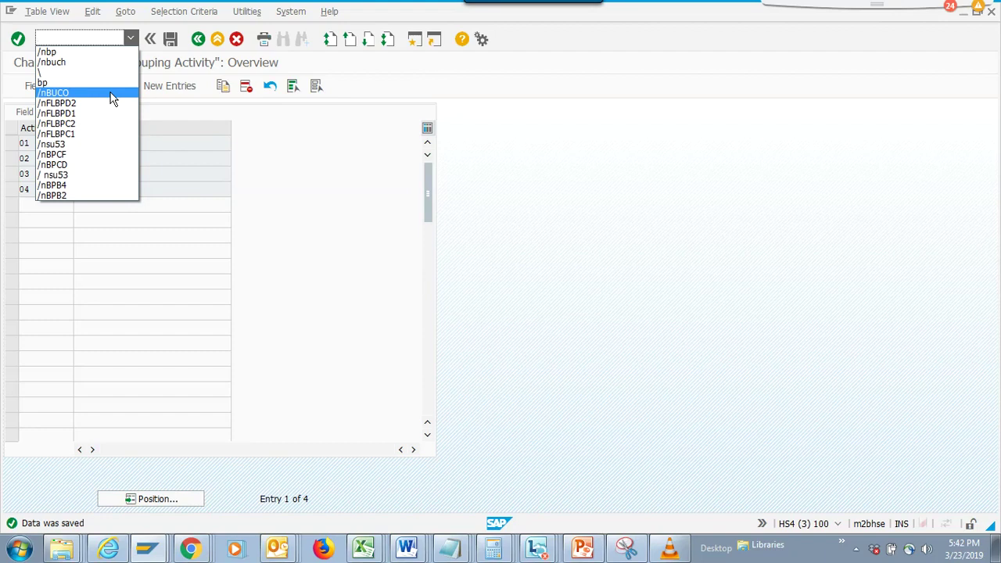
{"action": "left_click", "coordinate": [110, 94]}
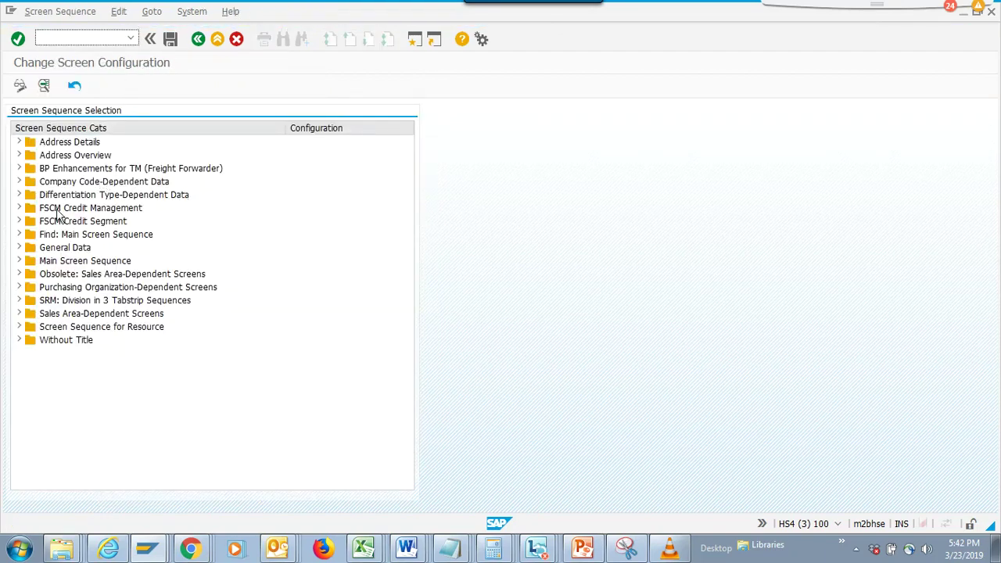
{"action": "left_click", "coordinate": [20, 261]}
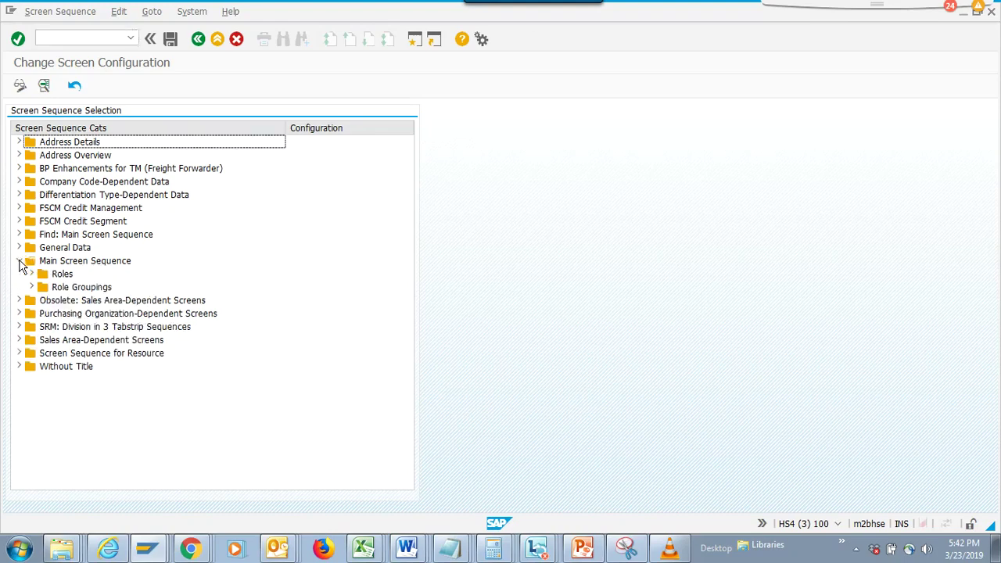
{"action": "left_click", "coordinate": [31, 273]}
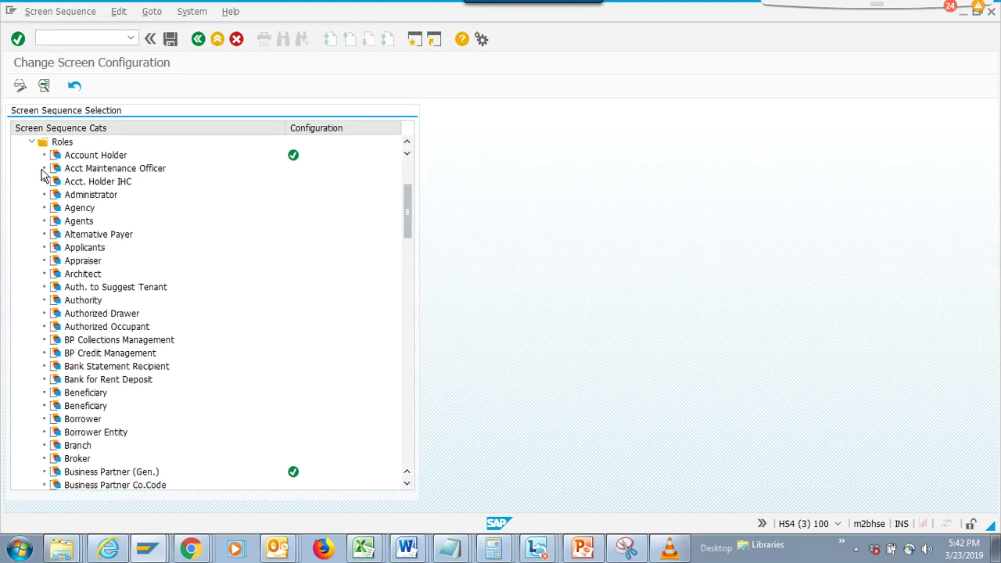
{"action": "left_click", "coordinate": [29, 143]}
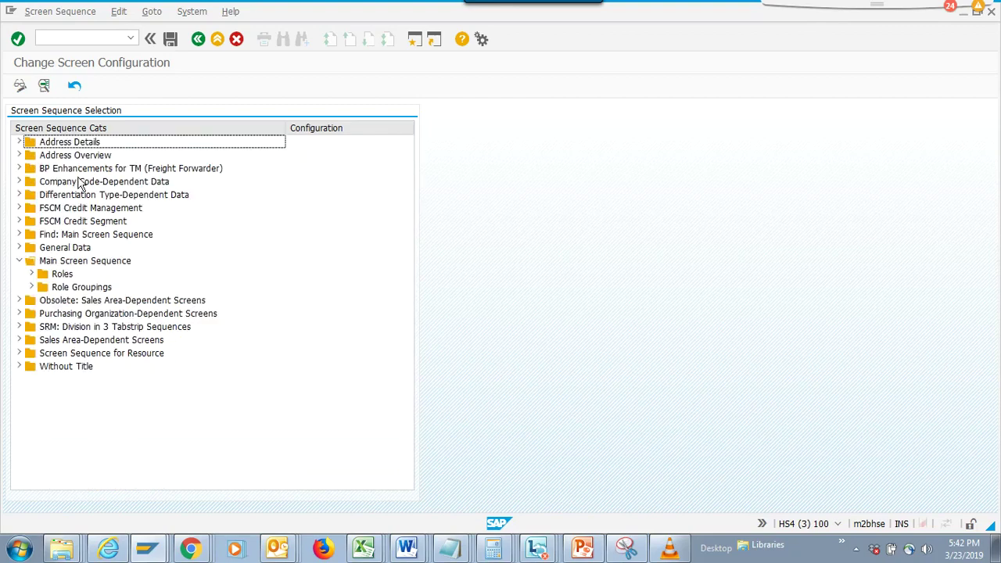
{"action": "left_click", "coordinate": [32, 288]}
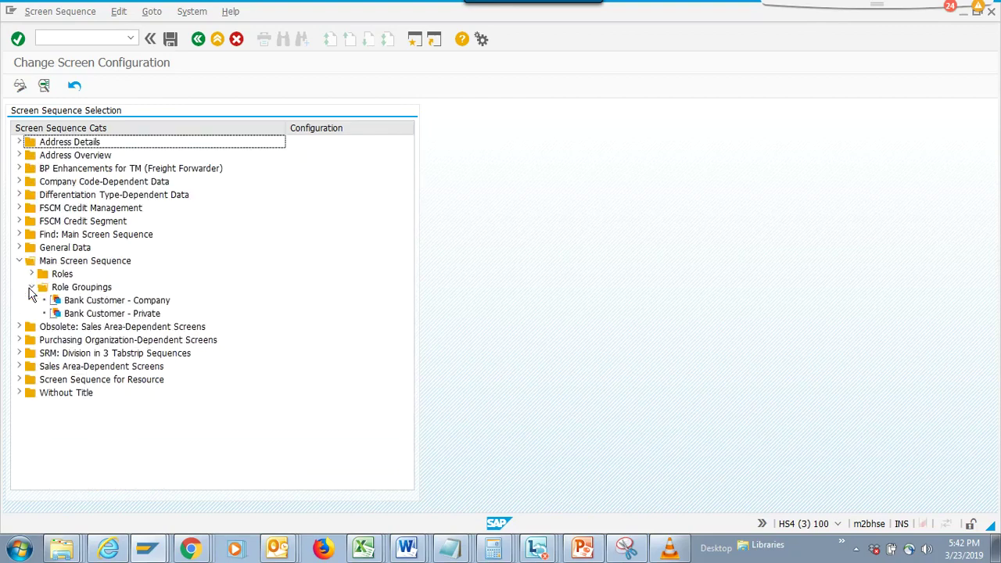
{"action": "left_click", "coordinate": [30, 288]}
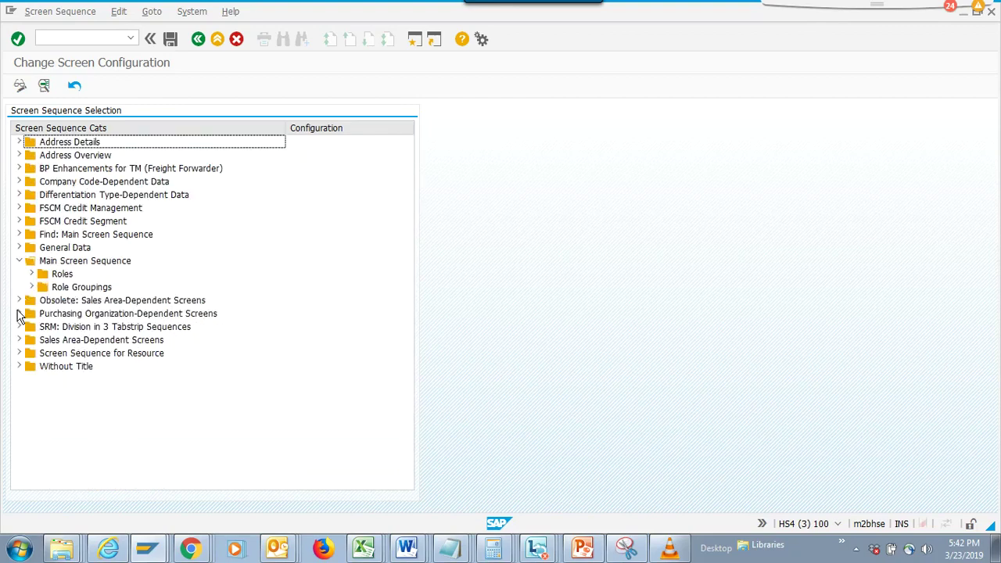
View the roles under Screen Sequence for Resource and collapse the role list again.
{"action": "left_click", "coordinate": [18, 354]}
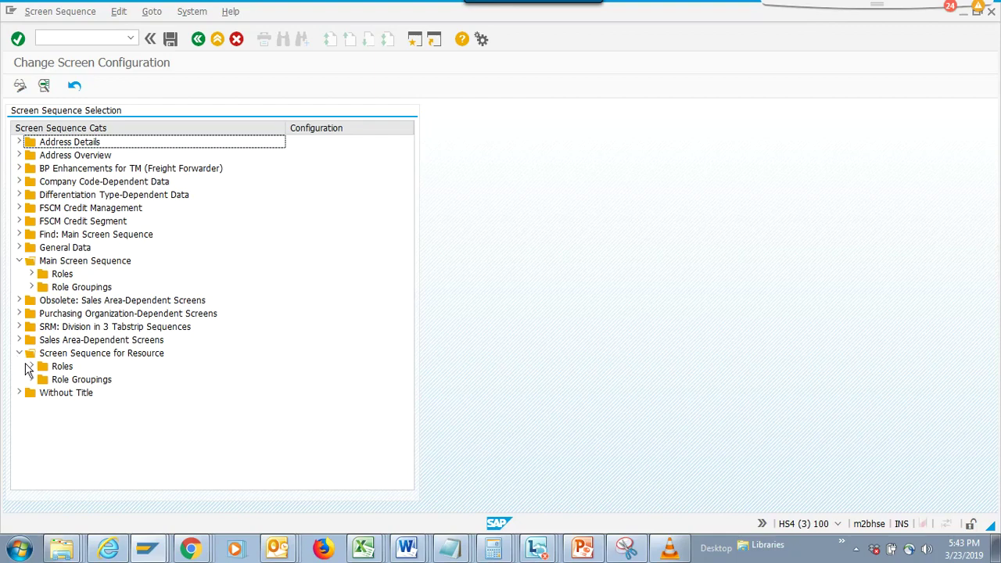
{"action": "left_click", "coordinate": [29, 365]}
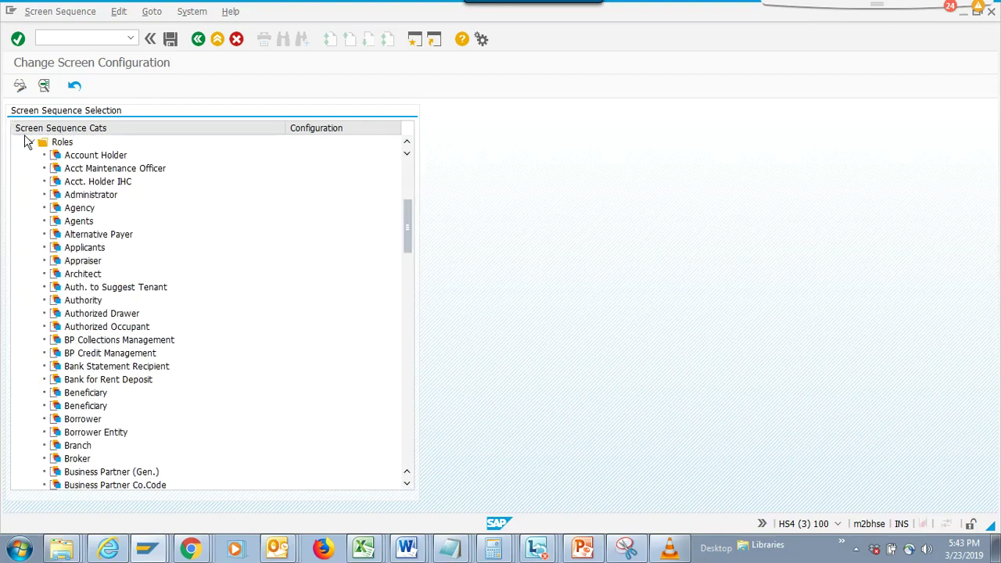
{"action": "left_click", "coordinate": [31, 141]}
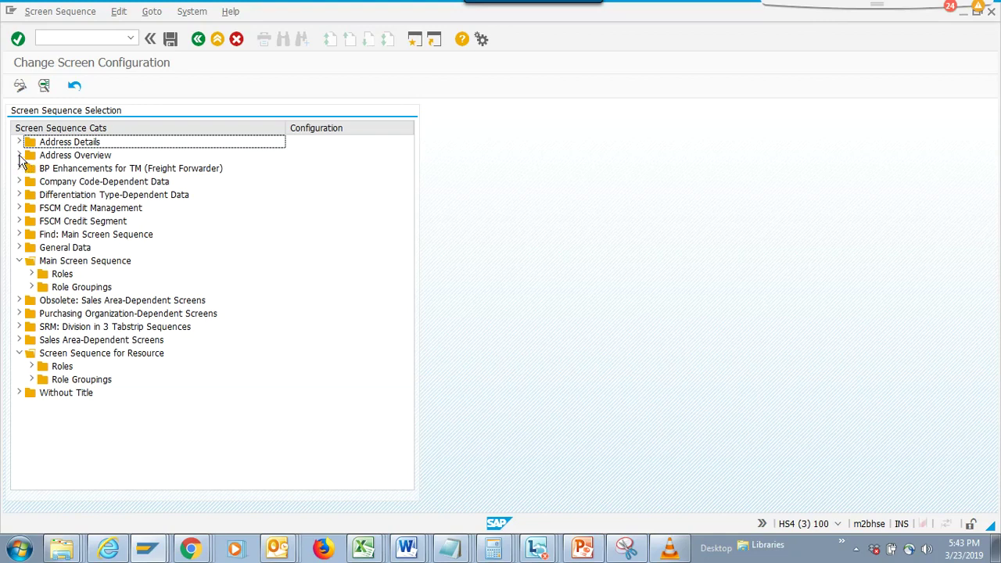
View the screen overview of the Address Overview screen sequence and close it.
{"action": "left_click", "coordinate": [19, 156]}
{"action": "left_click", "coordinate": [47, 168]}
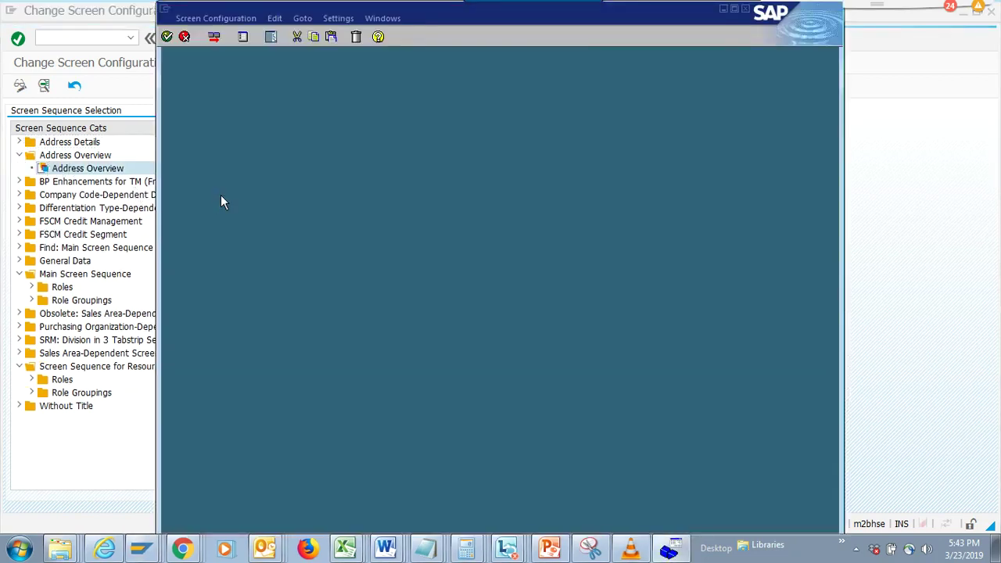
{"action": "left_click", "coordinate": [218, 37]}
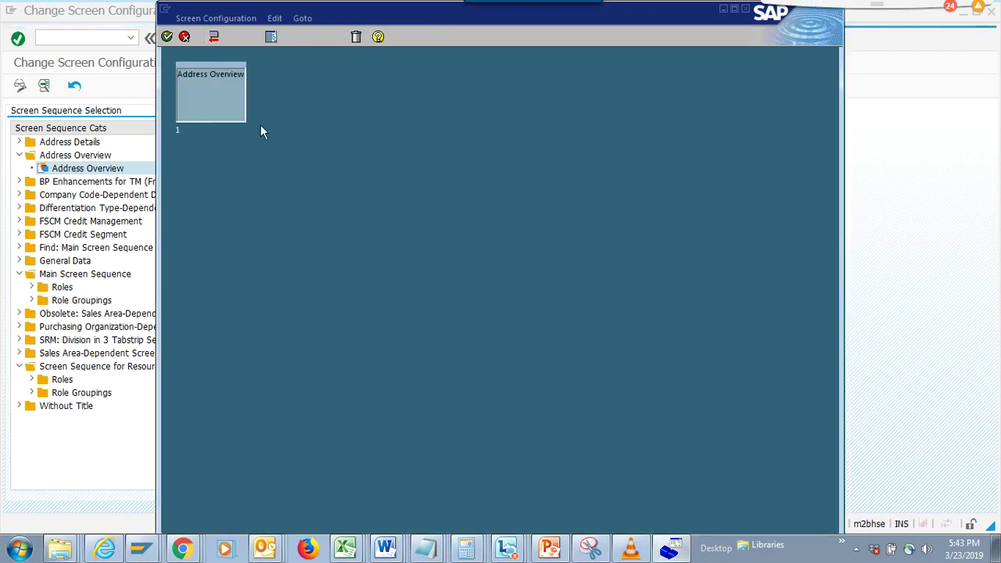
{"action": "left_click", "coordinate": [184, 38]}
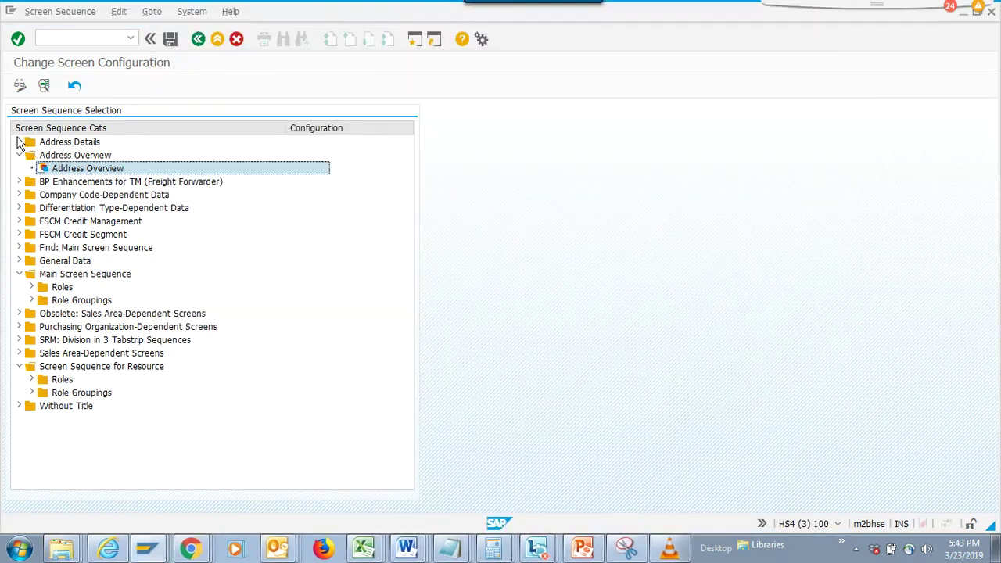
Open the Address Details screen sequence configuration to view its screens, and close it.
{"action": "left_click", "coordinate": [19, 141]}
{"action": "double_click", "coordinate": [51, 156]}
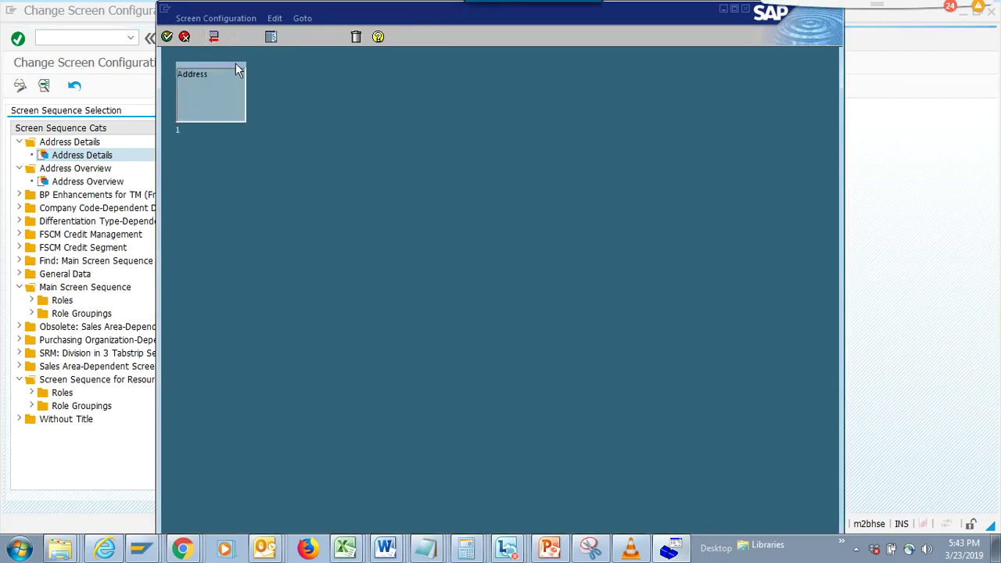
{"action": "left_click", "coordinate": [167, 36]}
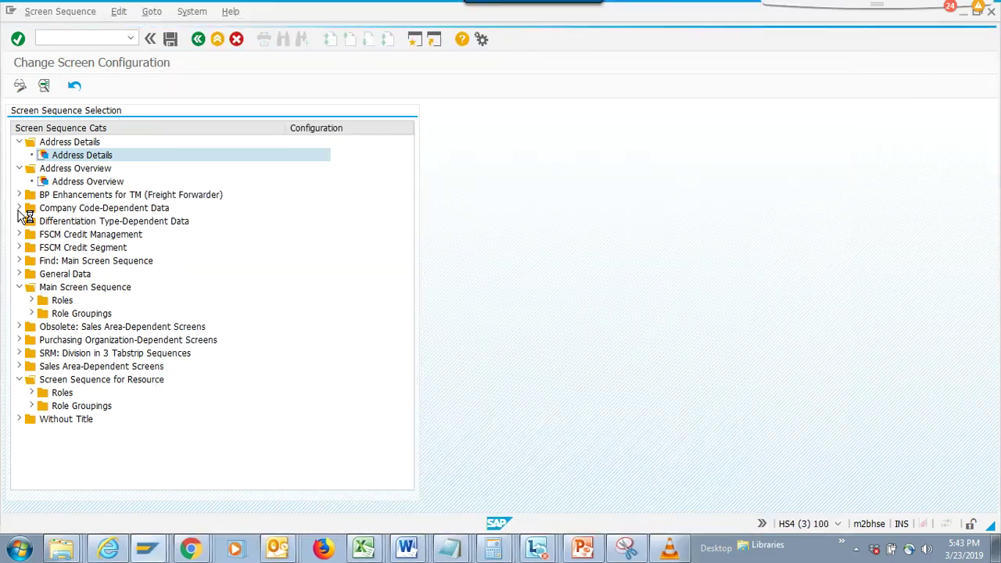
View the screen sequence of the CVI: FI Vendor role under Company Code-Dependent Data.
{"action": "left_click", "coordinate": [19, 208]}
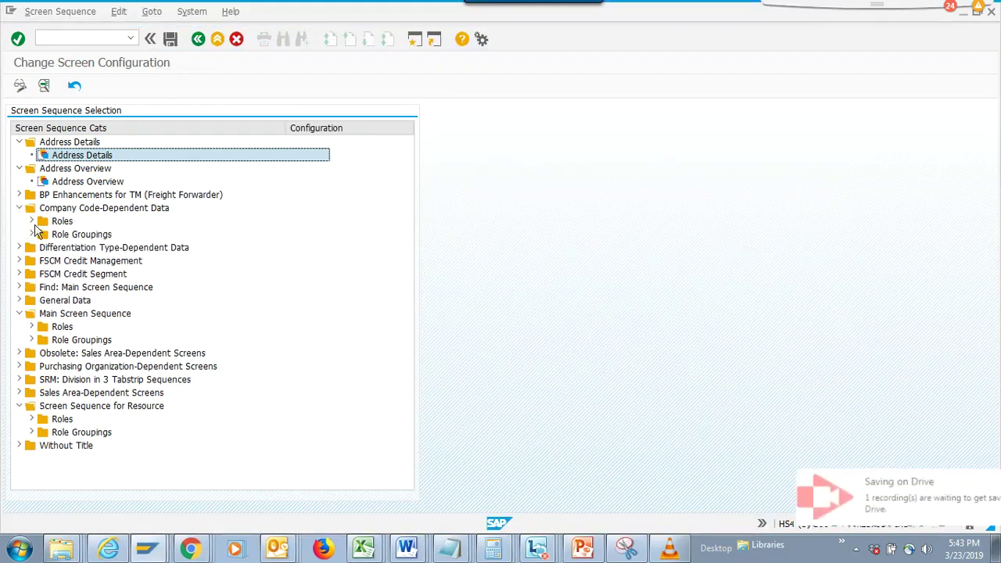
{"action": "left_click", "coordinate": [33, 223]}
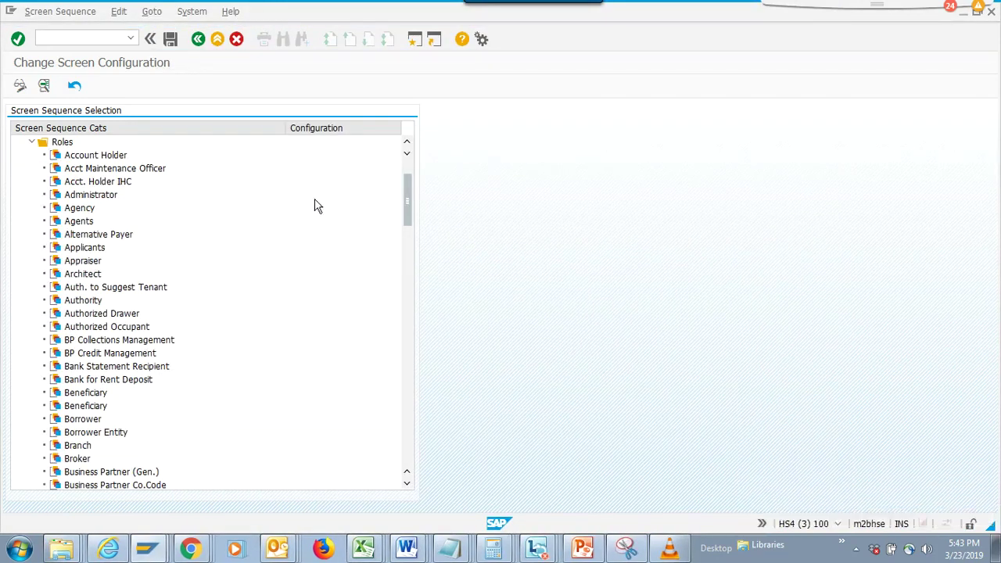
{"action": "left_click_drag", "start_coordinate": [410, 209], "coordinate": [402, 243]}
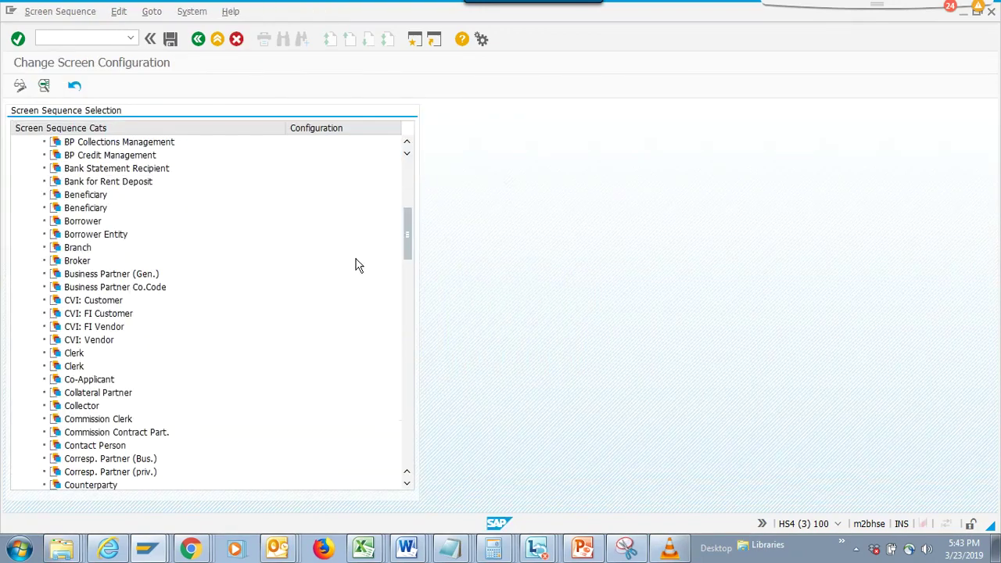
{"action": "left_click_drag", "start_coordinate": [412, 266], "coordinate": [451, 291]}
{"action": "double_click", "coordinate": [134, 330]}
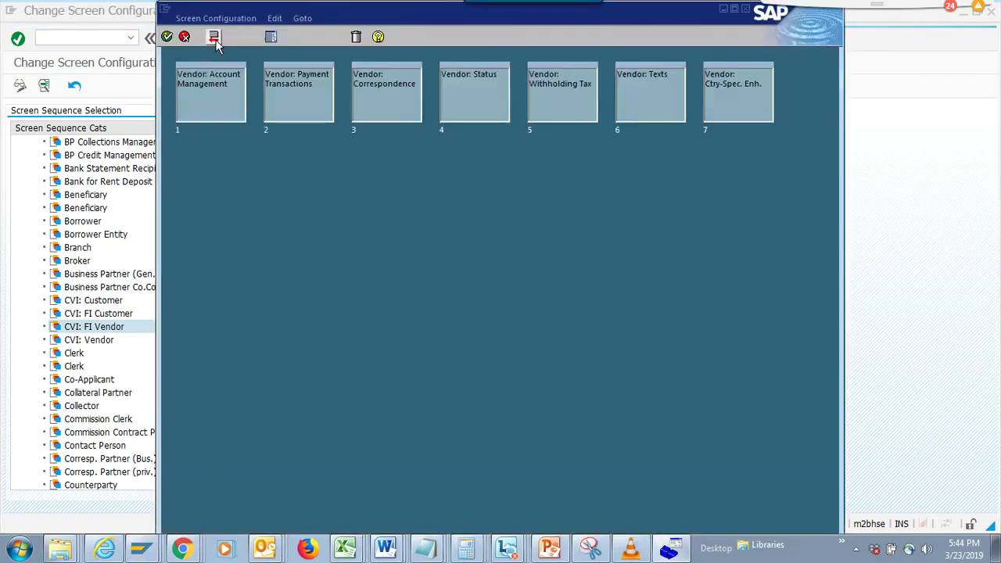
{"action": "left_click", "coordinate": [214, 38]}
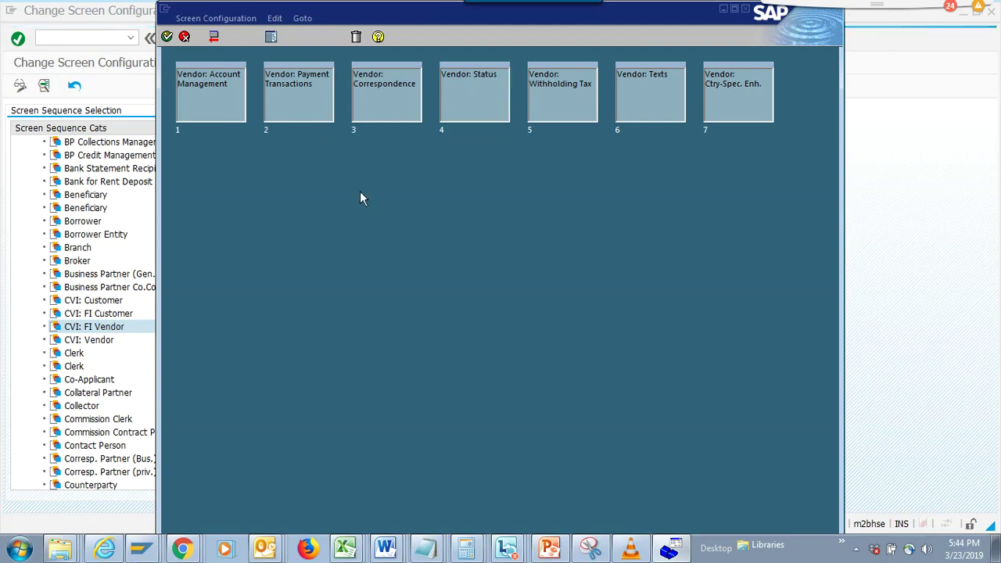
Switch to the business partner display and go from Fiscal Data to the Address data.
{"action": "key", "text": "alt+Tab"}
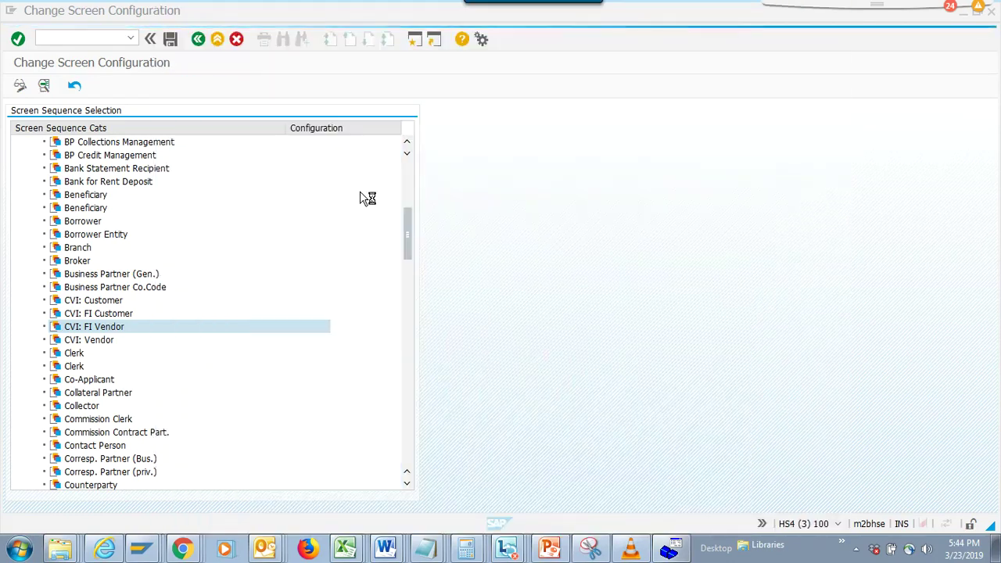
{"action": "key", "text": "alt+Tab"}
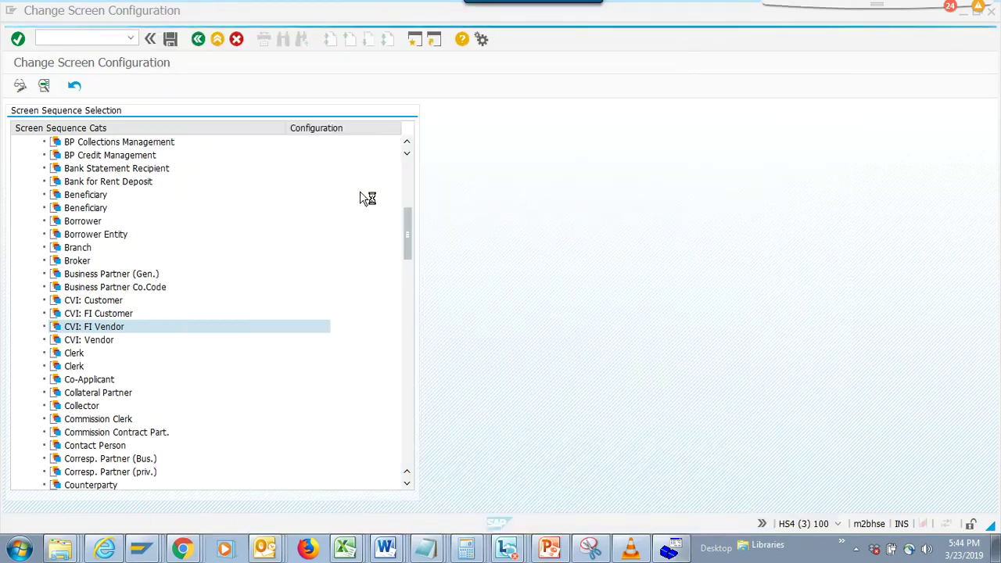
{"action": "key", "text": "alt+Tab"}
{"action": "key", "text": "alt+Tab"}
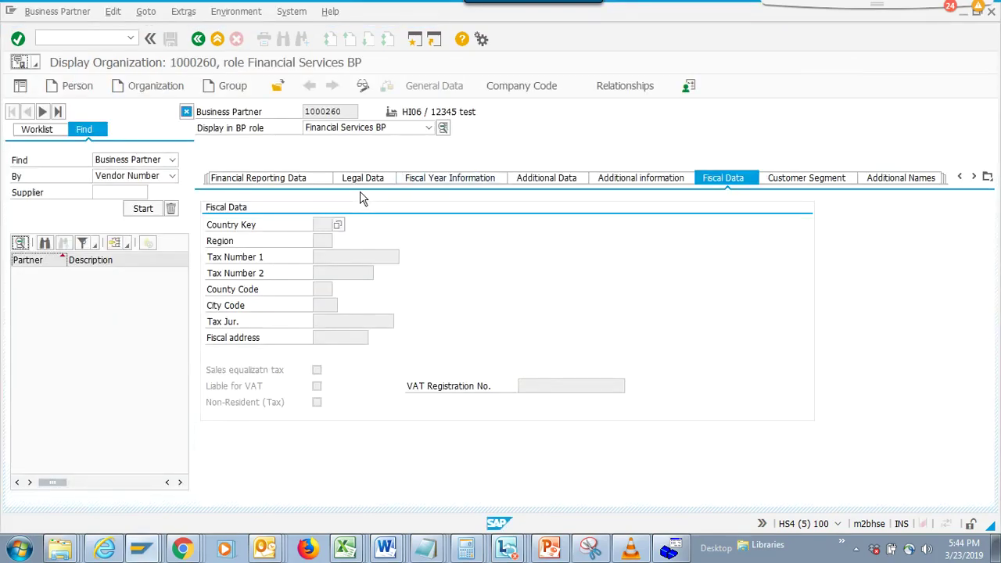
{"action": "left_click", "coordinate": [987, 176]}
{"action": "left_click", "coordinate": [946, 197]}
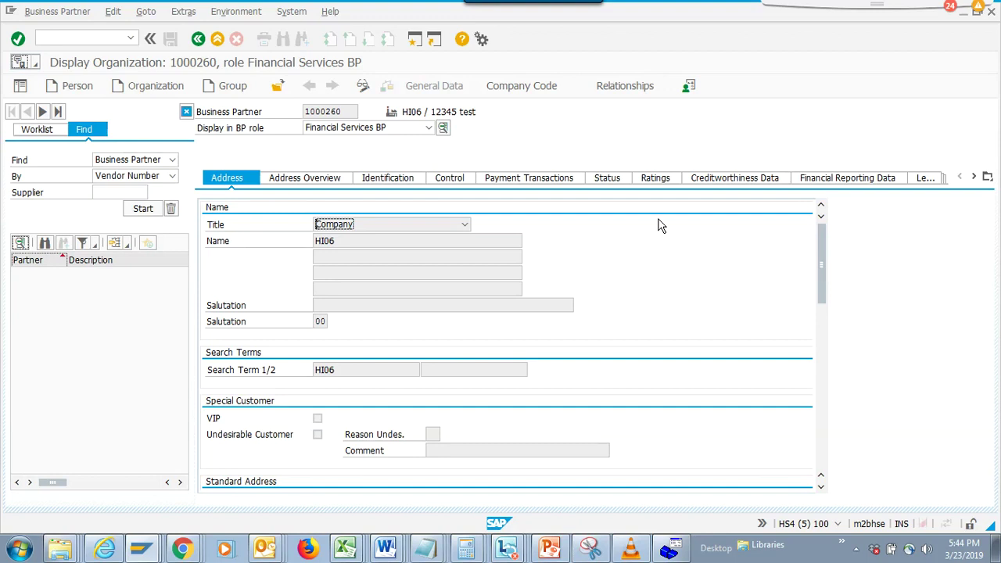
Compare the tabs of the Financial Services BP role with the CVI: FI Vendor screen sequence, and close the sequence.
{"action": "key", "text": "ctrl+shift+F9"}
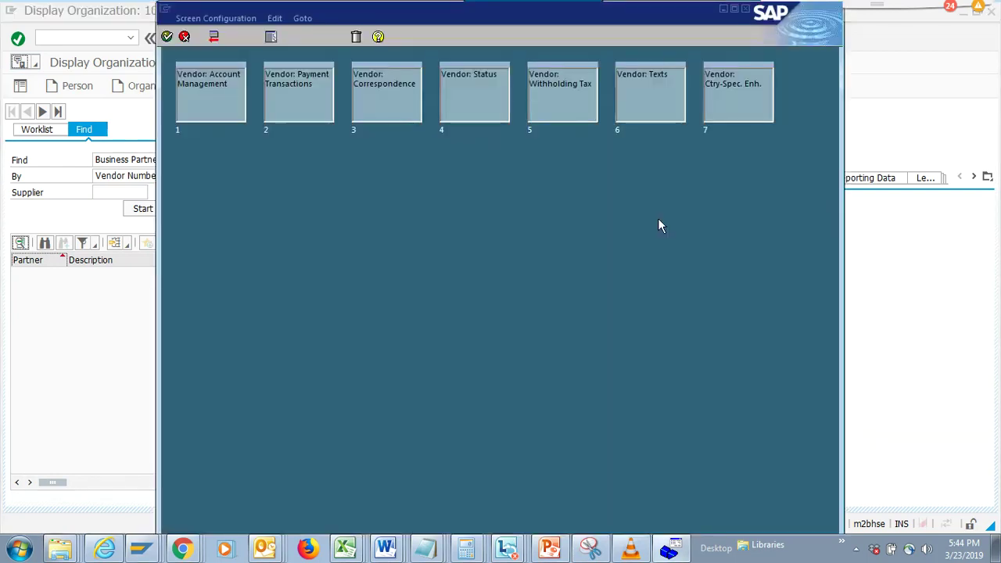
{"action": "key", "text": "Escape"}
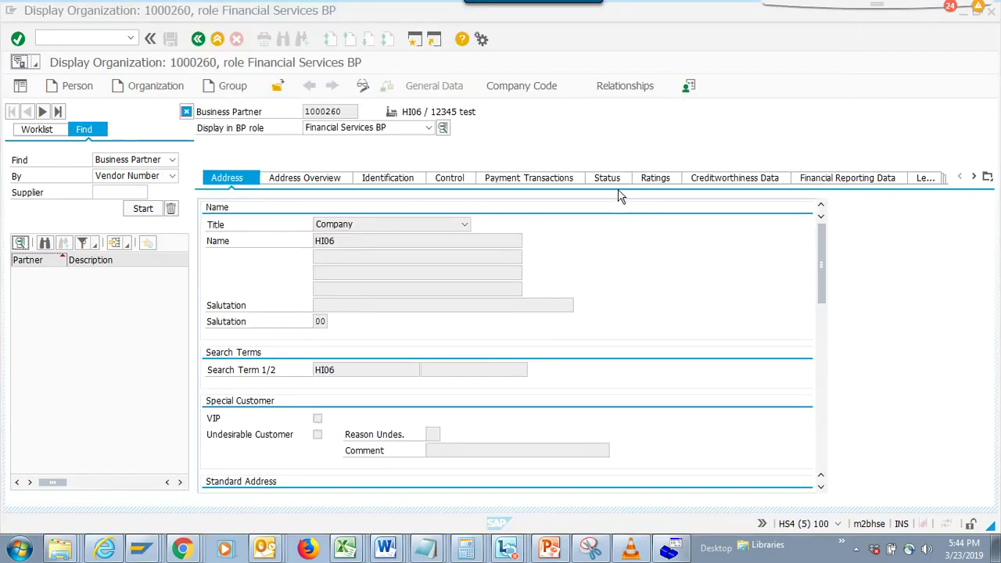
{"action": "key", "text": "ctrl+shift+F9"}
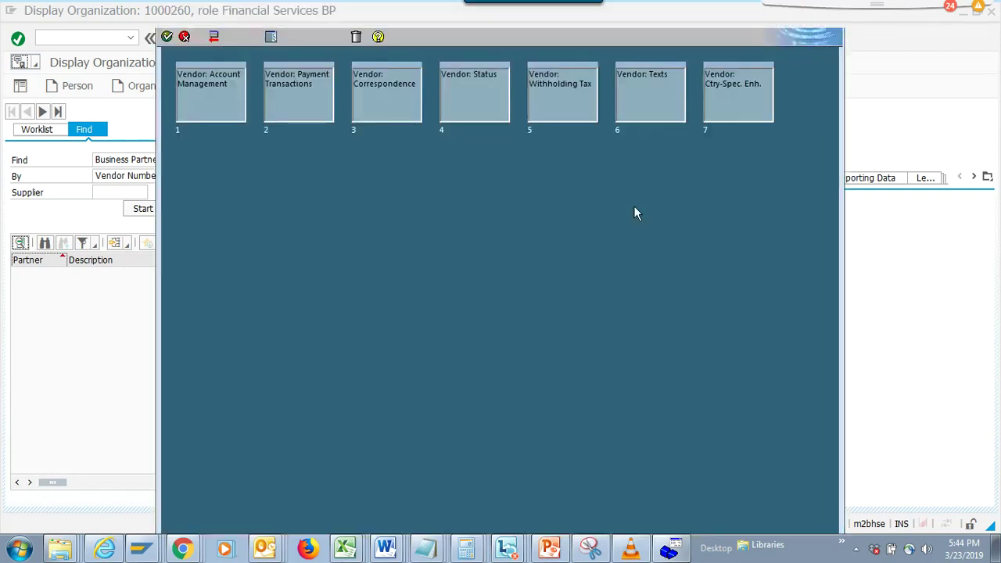
{"action": "key", "text": "Escape"}
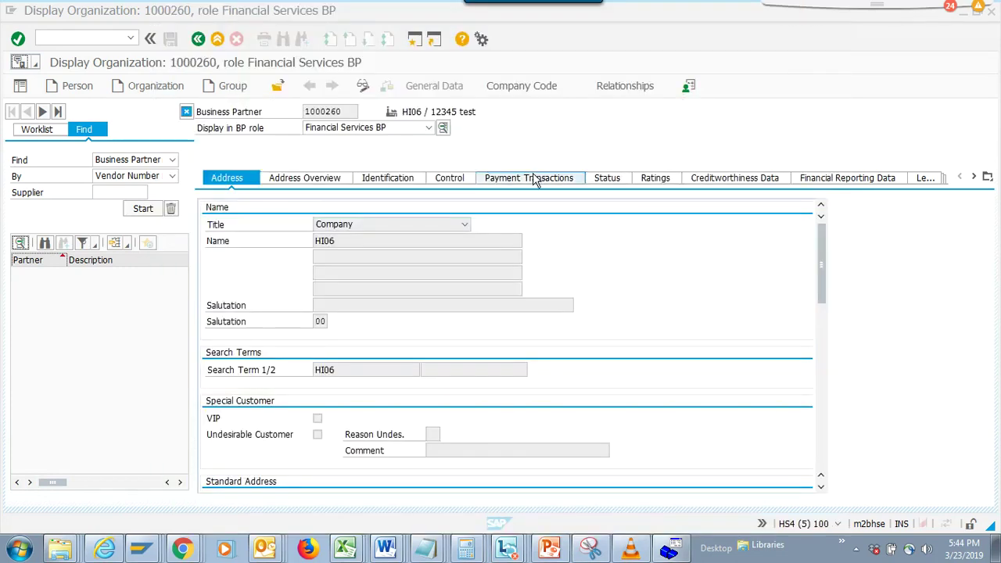
{"action": "key", "text": "ctrl+shift+F9"}
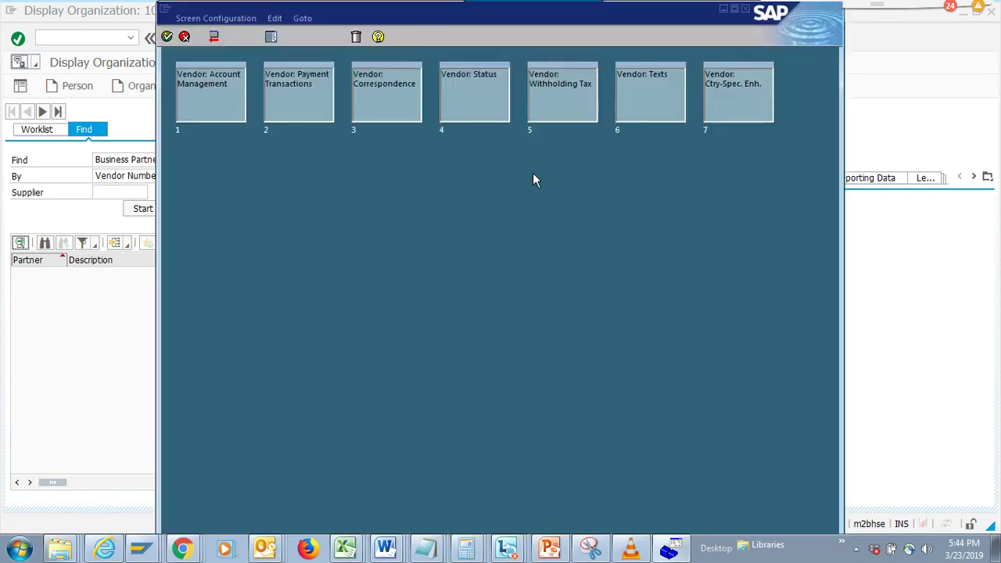
{"action": "left_click", "coordinate": [213, 37]}
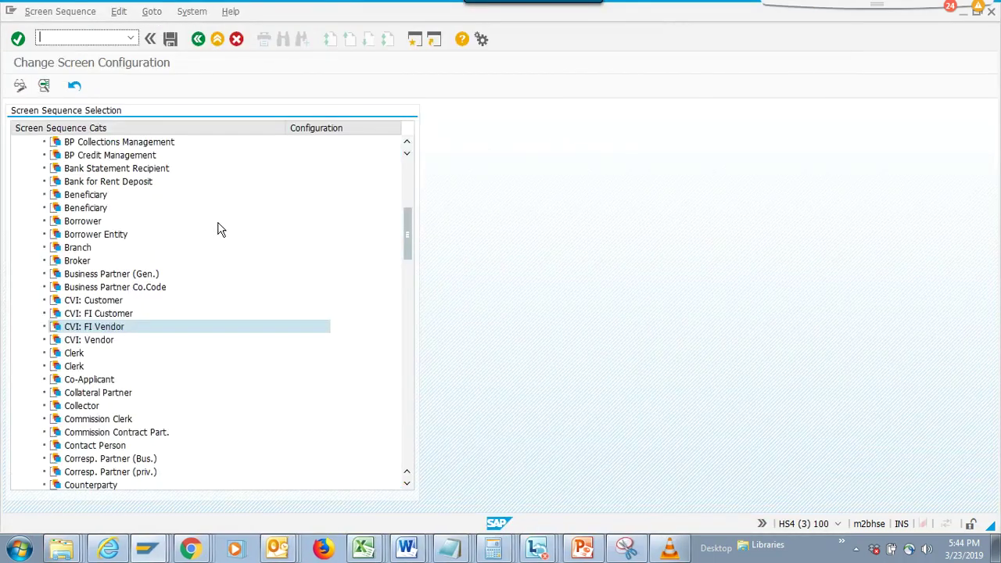
View the screen sequence of the CVI: Vendor role under Company Code-Dependent Data and close it.
{"action": "double_click", "coordinate": [101, 339]}
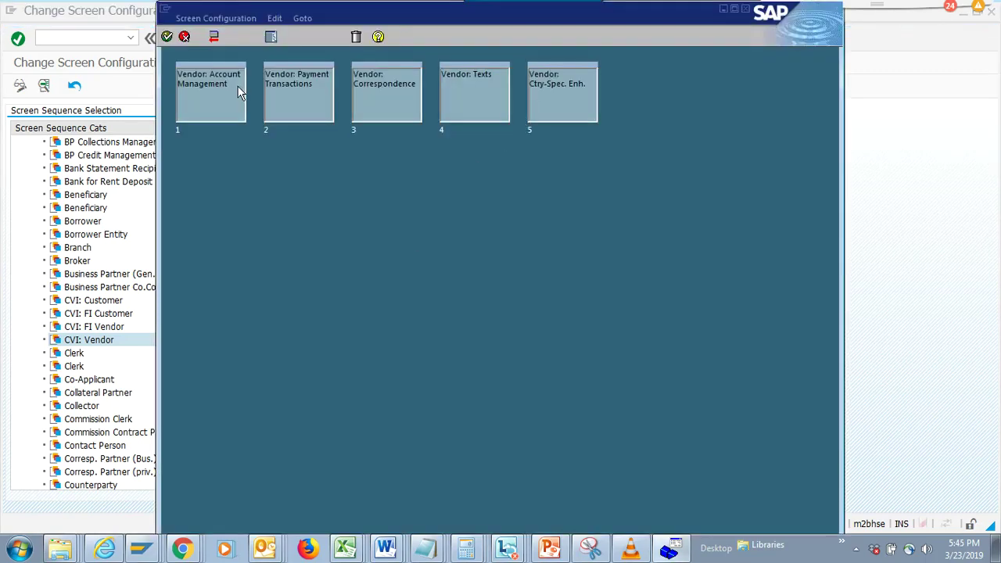
{"action": "left_click", "coordinate": [213, 36]}
Switch to the business partner display and set its BP role to Business Partner (Gen.).
{"action": "key", "text": "alt+Tab"}
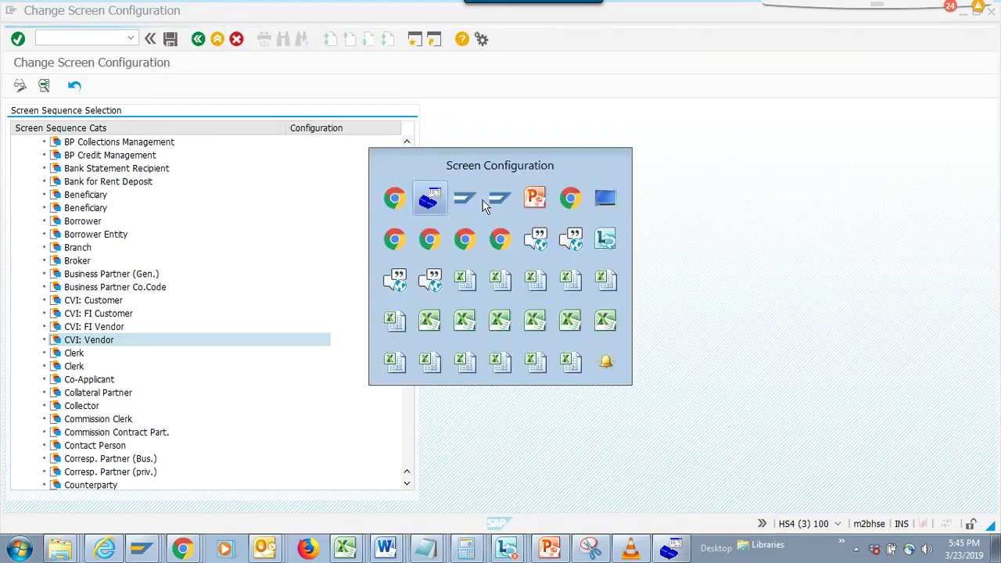
{"action": "key", "text": "alt+Tab"}
{"action": "left_click", "coordinate": [485, 201]}
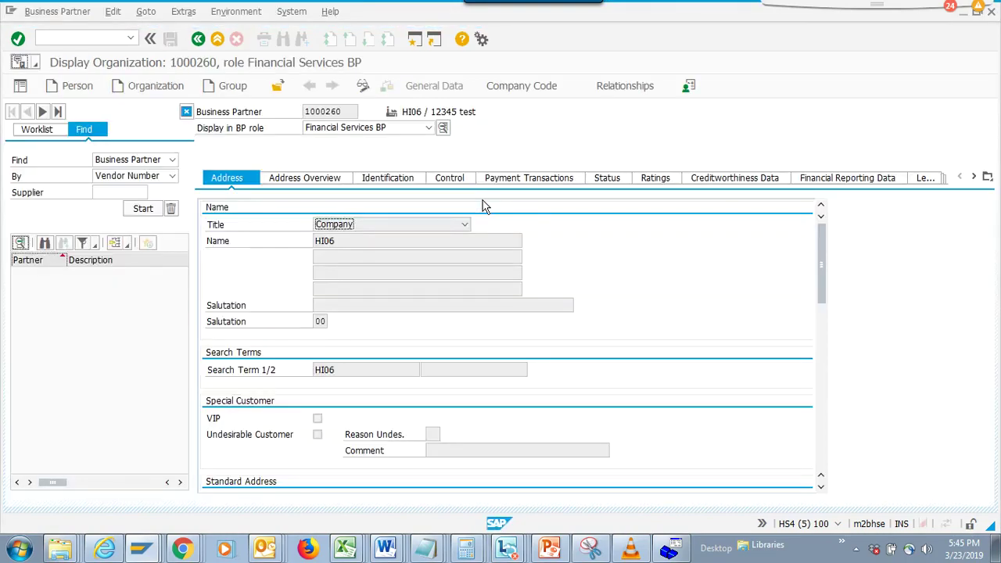
{"action": "left_click", "coordinate": [416, 128]}
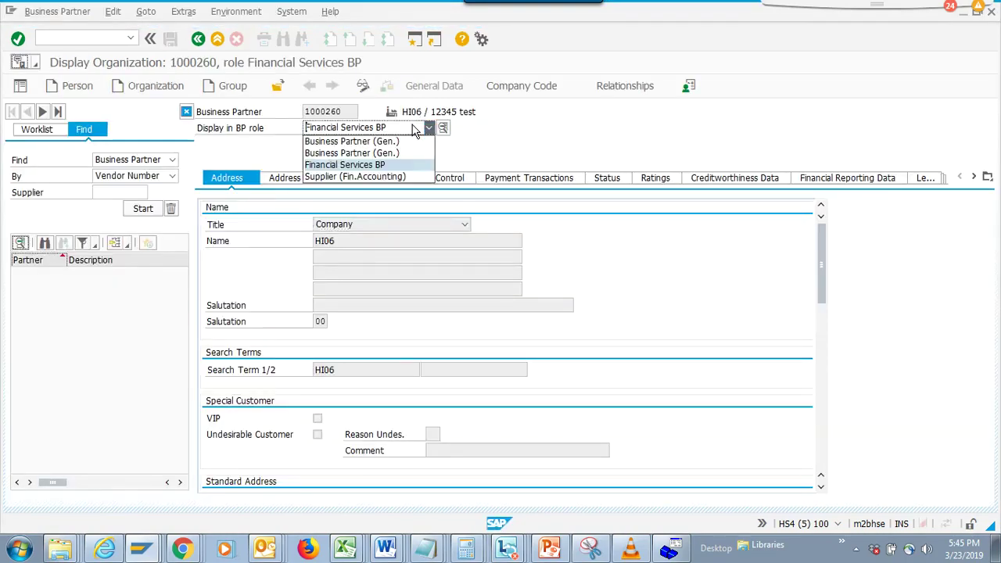
{"action": "left_click", "coordinate": [393, 143]}
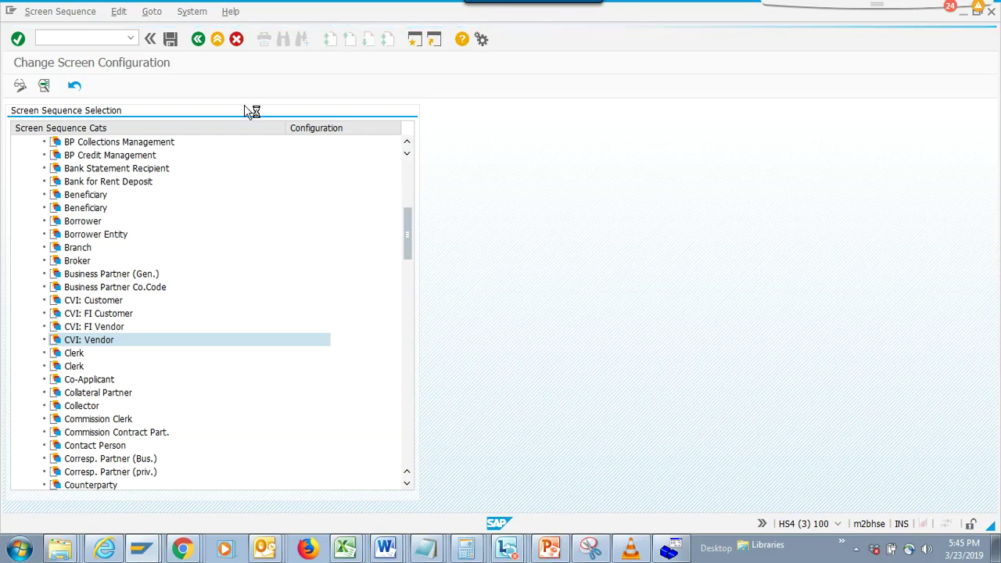
Return to the screen configuration and collapse the Company Code-Dependent Data category.
{"action": "key", "text": "alt+Tab"}
{"action": "key", "text": "alt+Tab"}
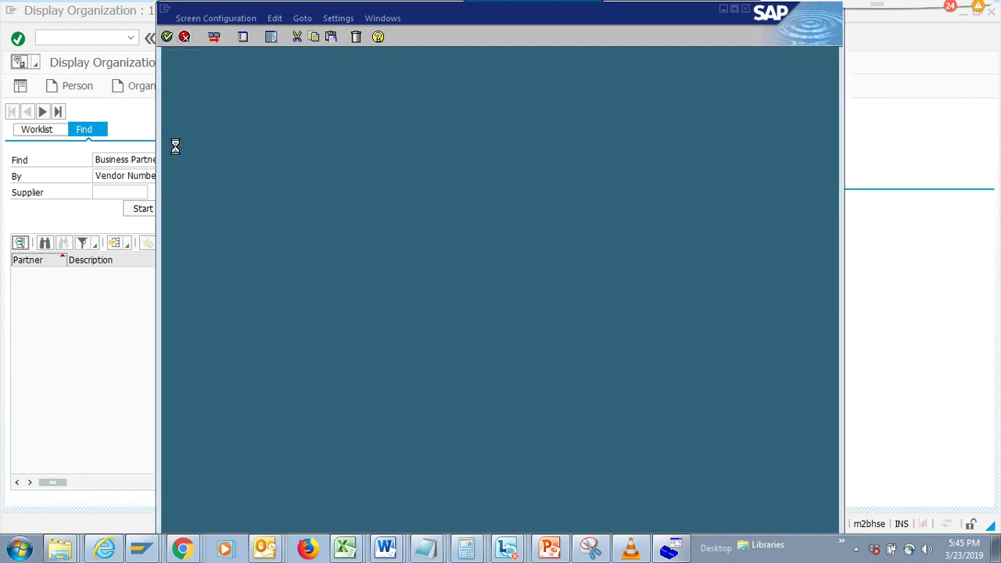
{"action": "left_click", "coordinate": [145, 225]}
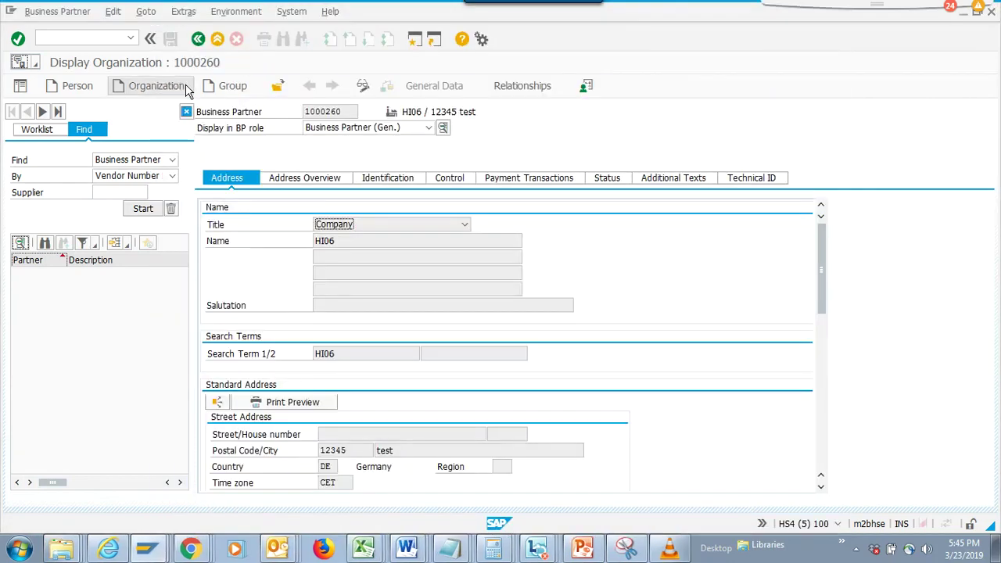
{"action": "key", "text": "alt+Tab"}
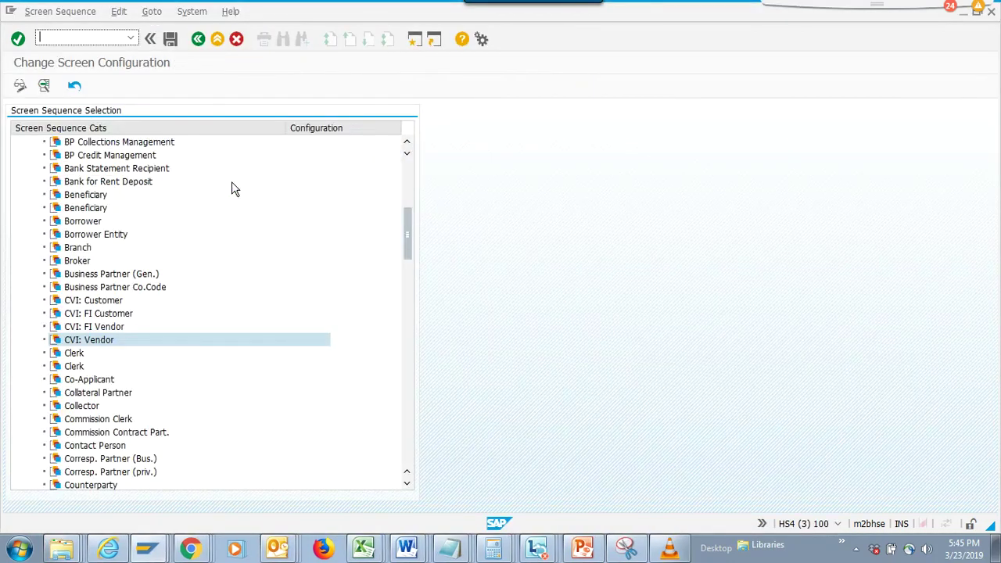
{"action": "left_click_drag", "start_coordinate": [406, 242], "coordinate": [416, 205]}
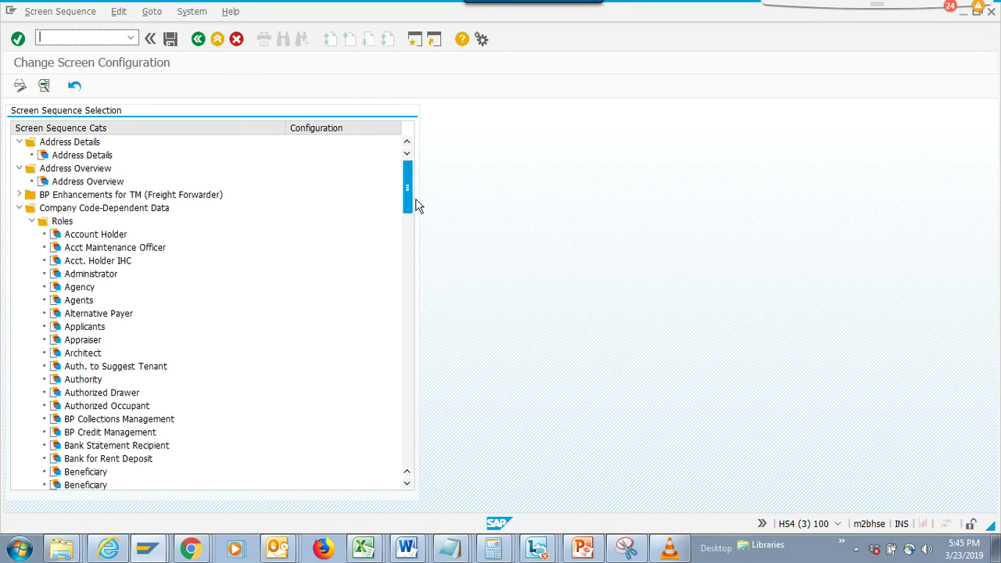
{"action": "left_click_drag", "start_coordinate": [417, 205], "coordinate": [417, 212]}
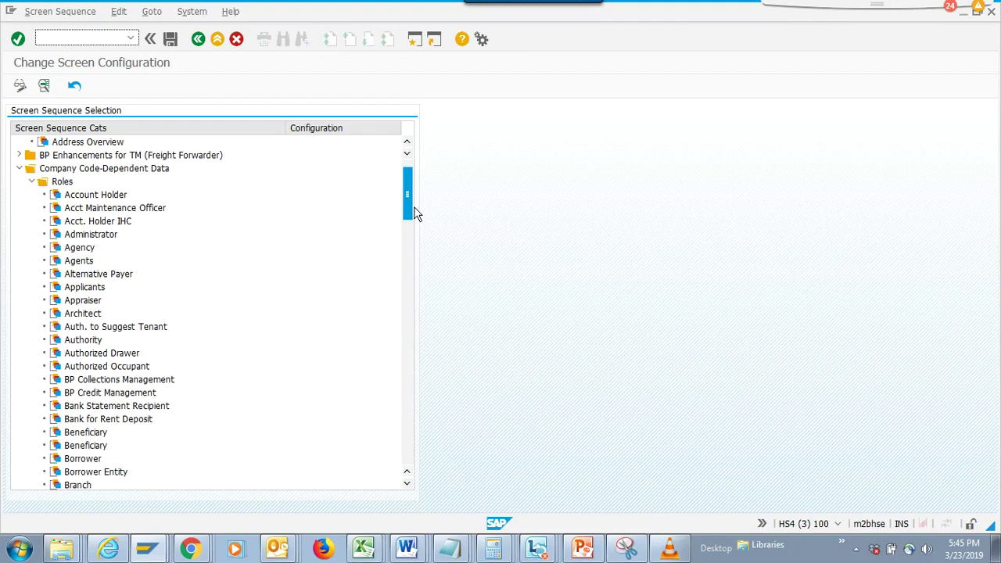
{"action": "left_click_drag", "start_coordinate": [417, 215], "coordinate": [424, 210]}
{"action": "left_click", "coordinate": [18, 182]}
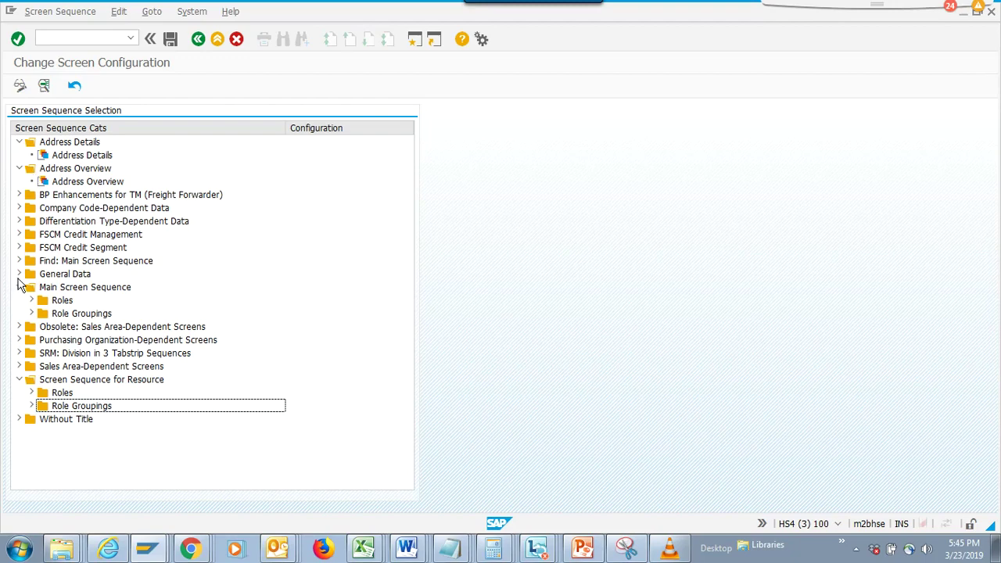
Open the screen sequence of the Business Partner (Gen.) role under General Data.
{"action": "left_click", "coordinate": [20, 275]}
{"action": "left_click", "coordinate": [31, 288]}
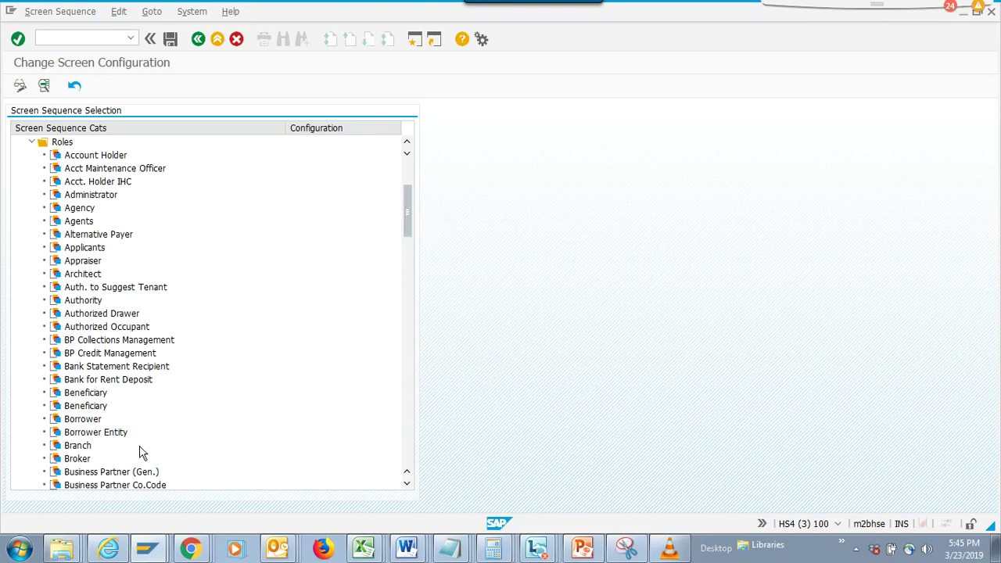
{"action": "left_click", "coordinate": [129, 472]}
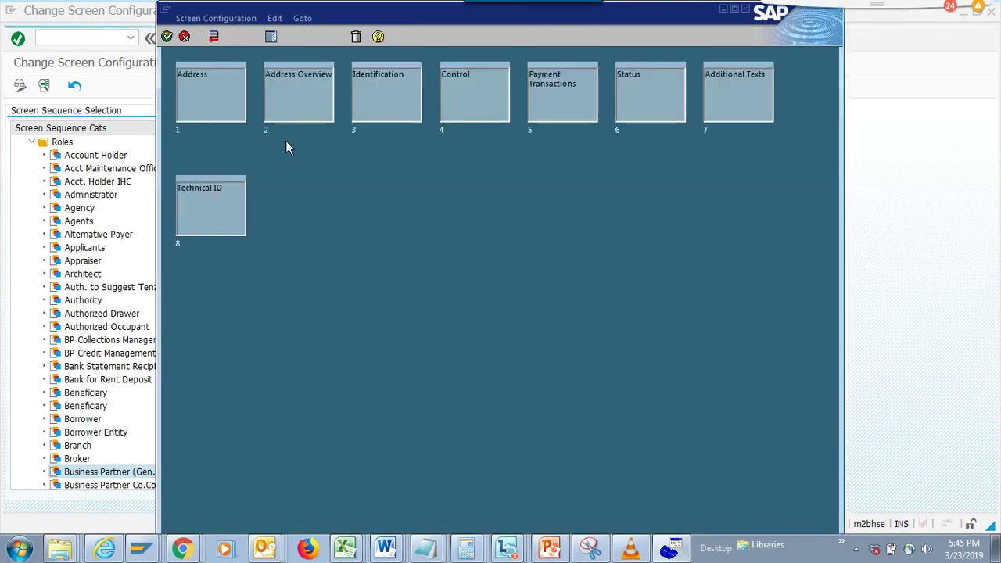
Compare the Business Partner (Gen.) screen sequence with the tabs in the business partner display.
{"action": "key", "text": "alt+Tab"}
{"action": "key", "text": "alt+Tab"}
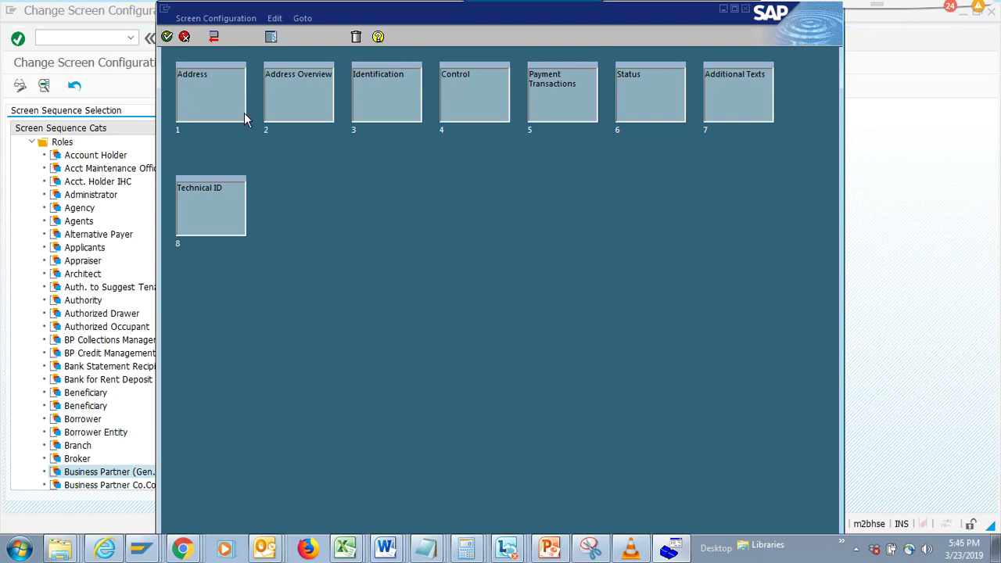
{"action": "key", "text": "alt+Tab"}
{"action": "key", "text": "alt+Tab"}
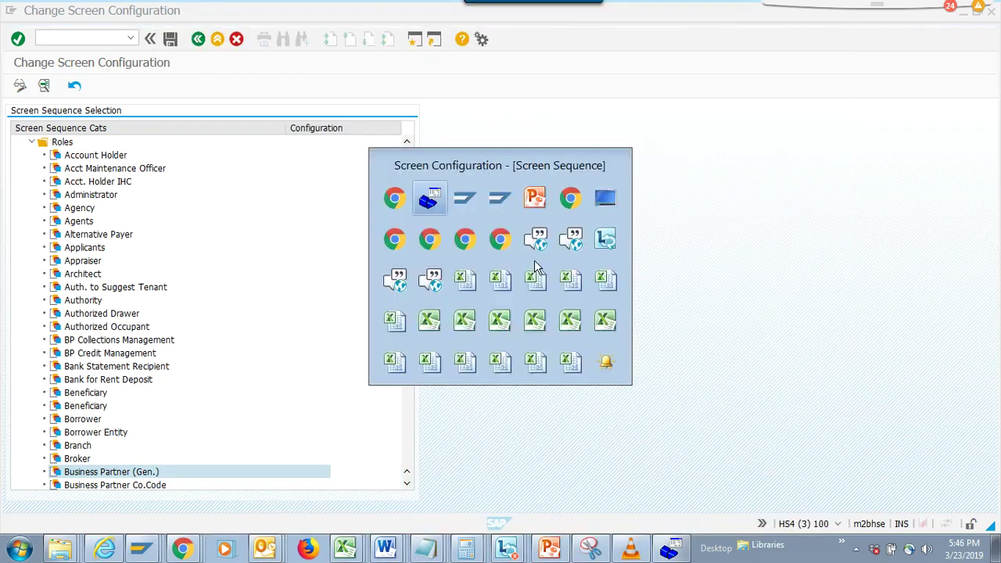
{"action": "key", "text": "alt+Tab"}
{"action": "key", "text": "alt+Tab"}
{"action": "key", "text": "alt+Tab"}
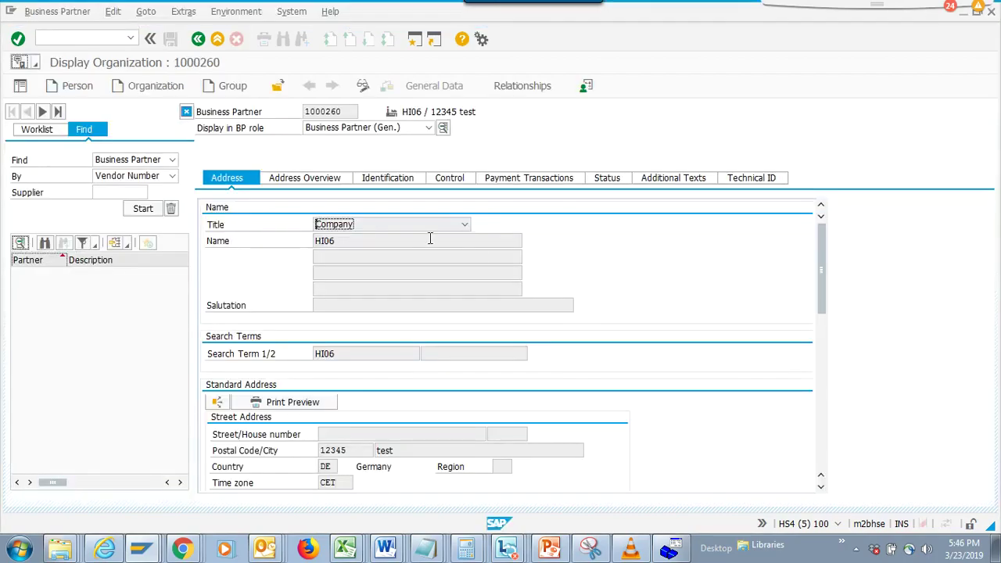
{"action": "key", "text": "alt+Tab"}
{"action": "key", "text": "alt+Tab"}
{"action": "key", "text": "alt+Tab"}
{"action": "key", "text": "alt+Tab"}
{"action": "key", "text": "alt+Tab"}
{"action": "key", "text": "alt+Tab"}
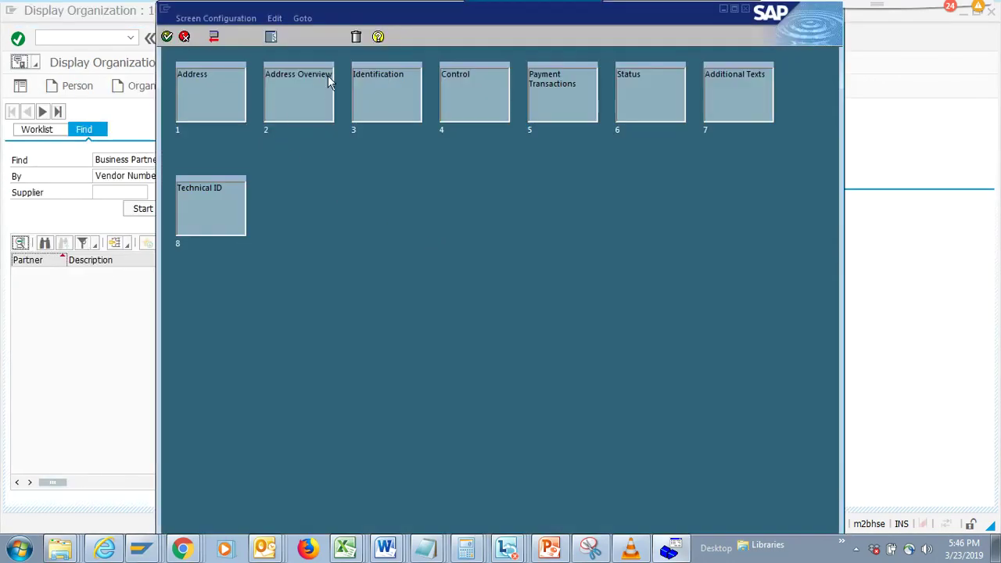
Reorder the Business Partner (Gen.) screens, moving Technical ID directly before Status and Payment Transactions directly after Address Overview.
{"action": "left_click_drag", "start_coordinate": [405, 17], "coordinate": [460, 268]}
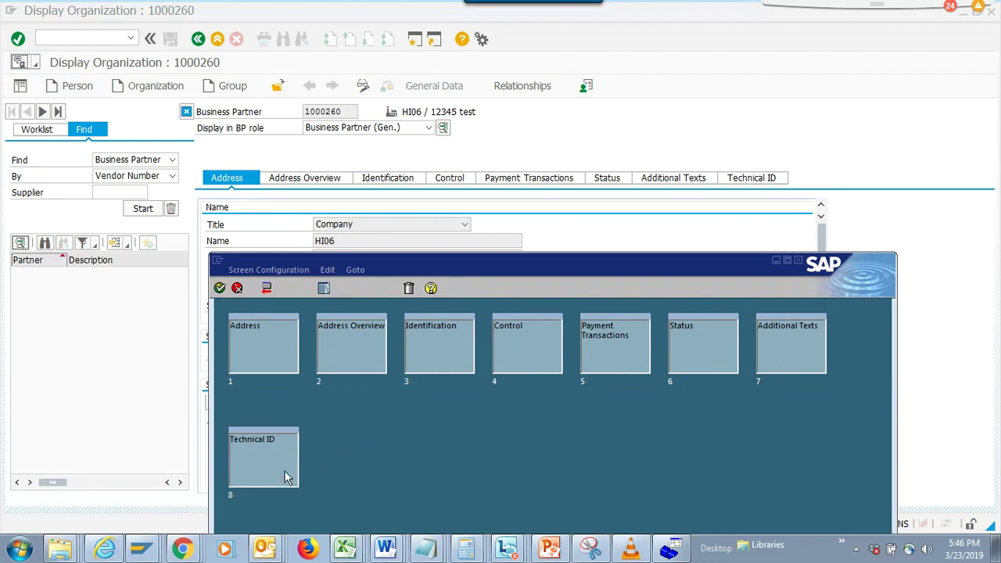
{"action": "left_click_drag", "start_coordinate": [286, 479], "coordinate": [615, 335]}
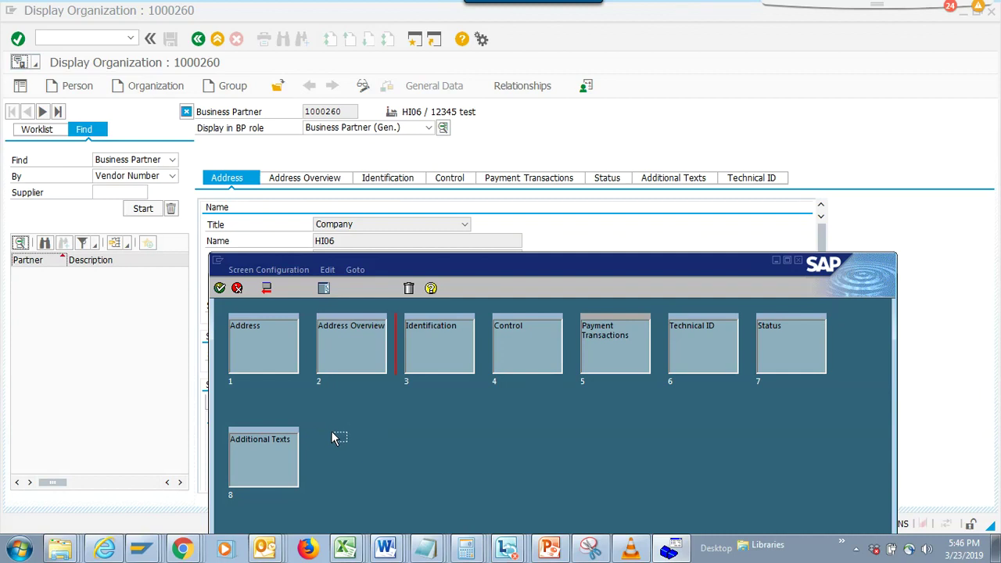
{"action": "left_click_drag", "start_coordinate": [462, 346], "coordinate": [393, 354]}
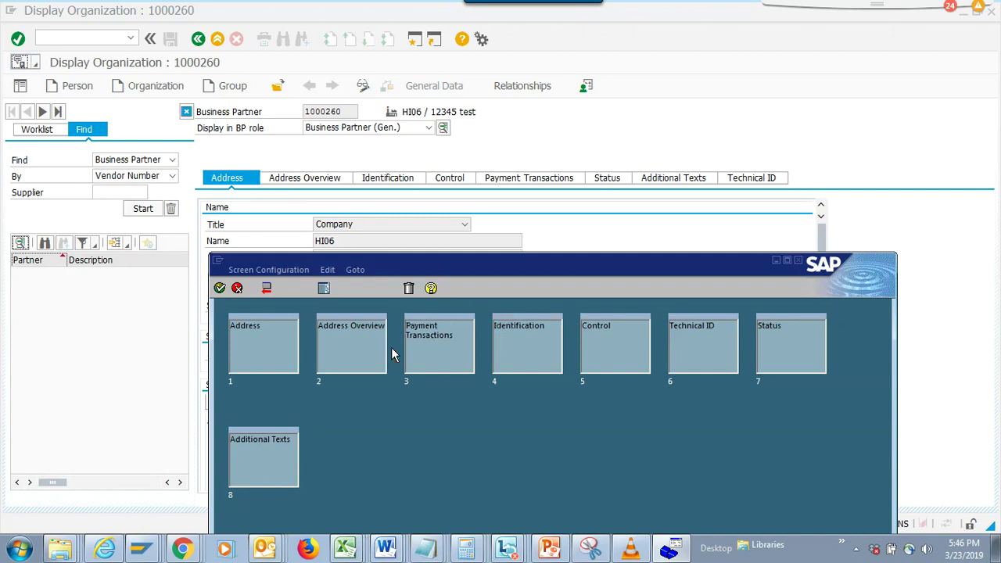
Apply the reordered Business Partner (Gen.) screen sequence and save the screen configuration.
{"action": "left_click", "coordinate": [219, 287]}
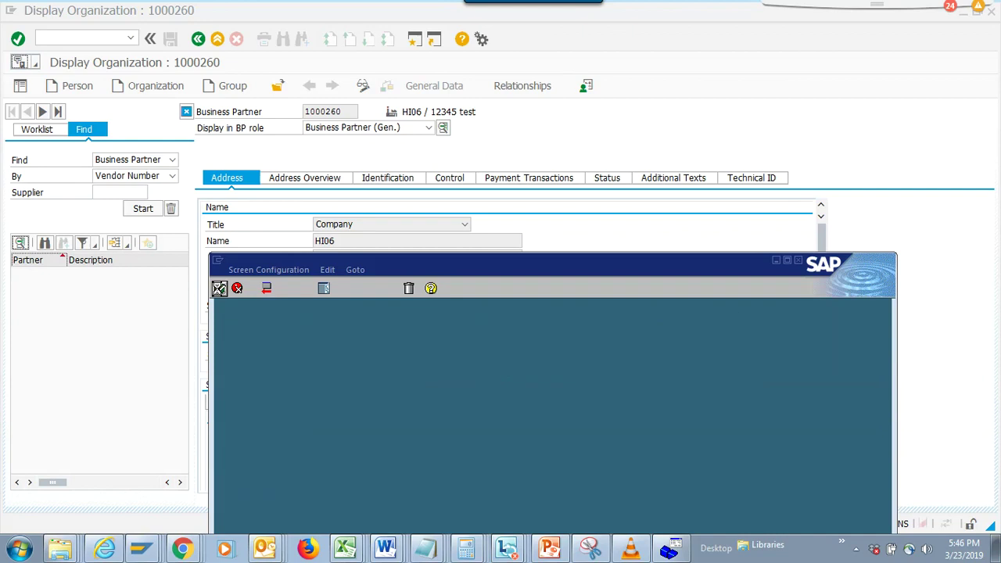
{"action": "mouse_move", "coordinate": [149, 550]}
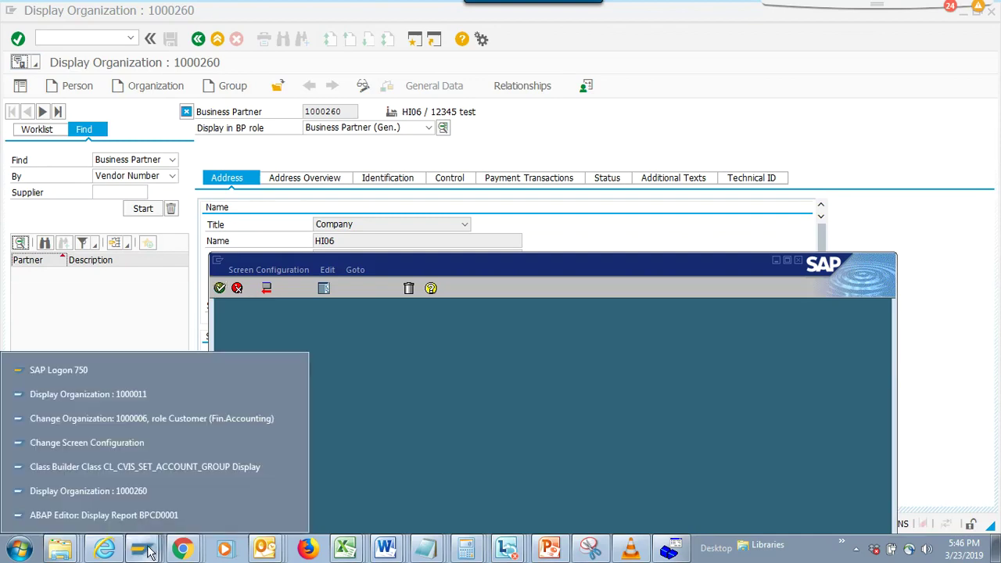
{"action": "left_click", "coordinate": [176, 444]}
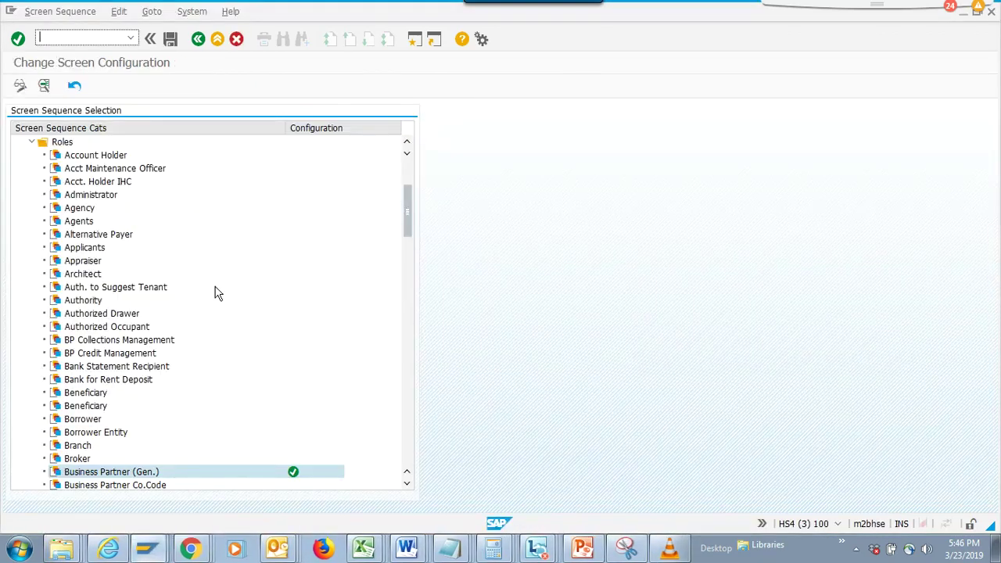
{"action": "left_click", "coordinate": [170, 39]}
{"action": "left_click", "coordinate": [180, 226]}
{"action": "key", "text": "alt+Tab"}
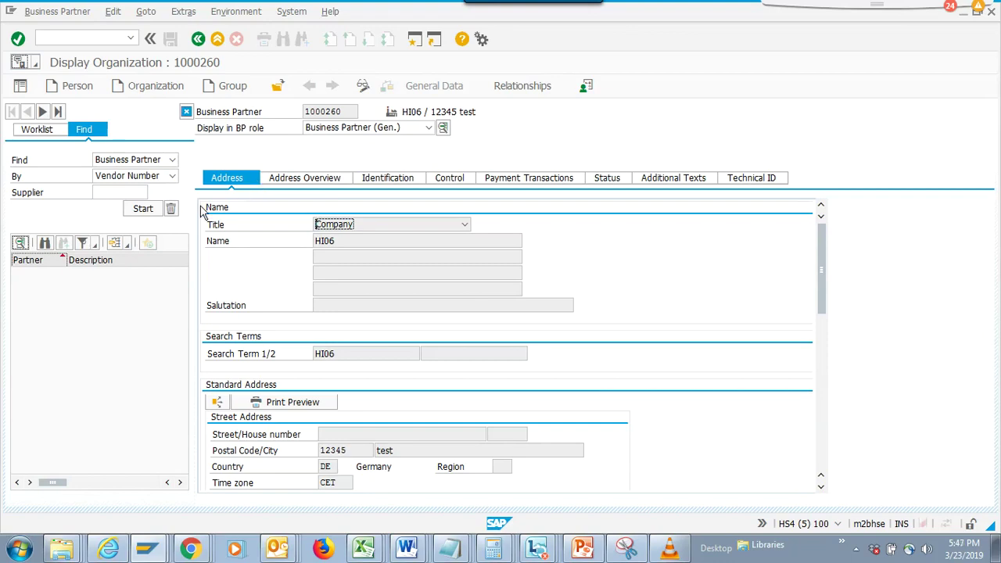
{"action": "key", "text": "alt+Tab"}
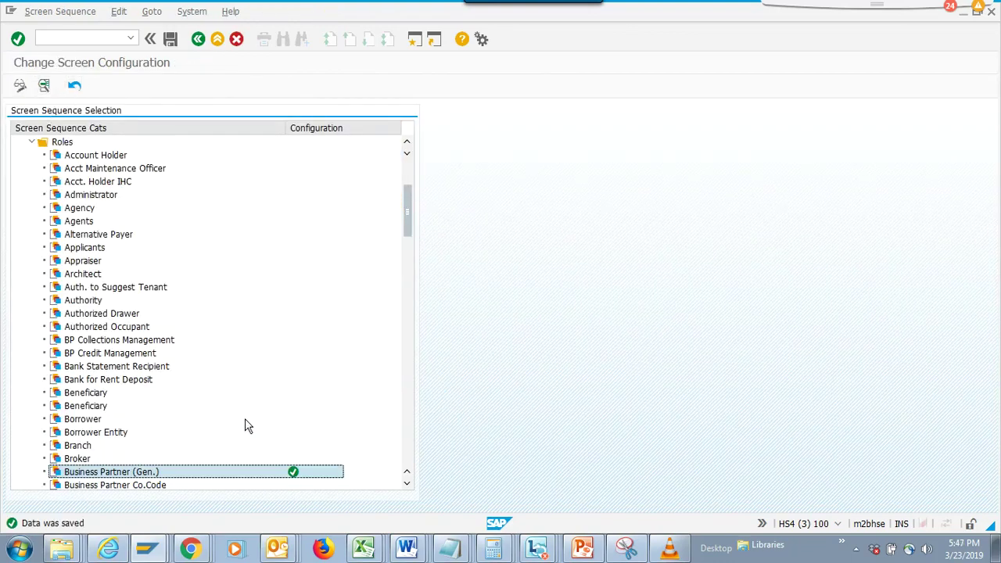
Reopen the Business Partner (Gen.) screen sequence and place it over the business partner display.
{"action": "double_click", "coordinate": [165, 473]}
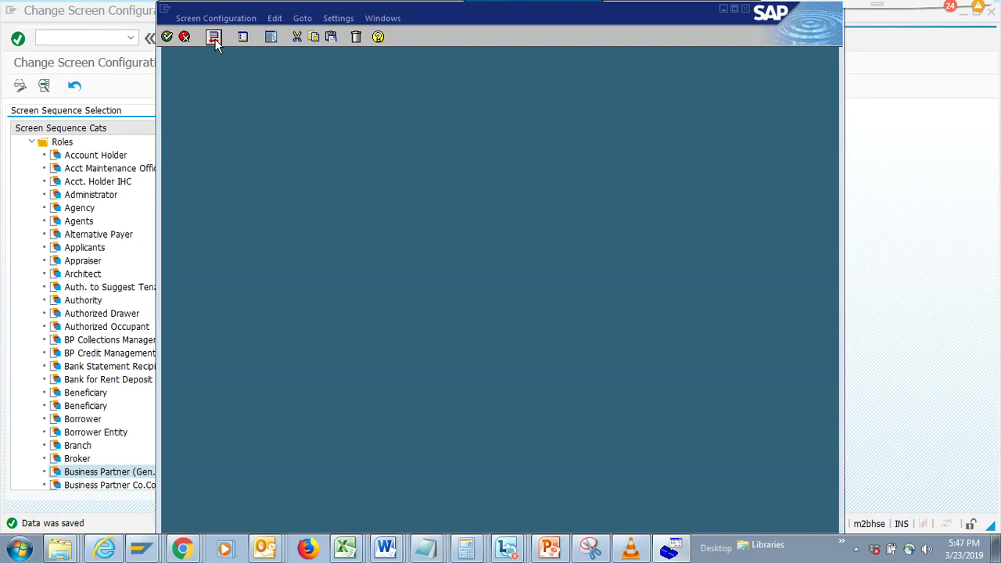
{"action": "left_click_drag", "start_coordinate": [476, 17], "coordinate": [469, 355]}
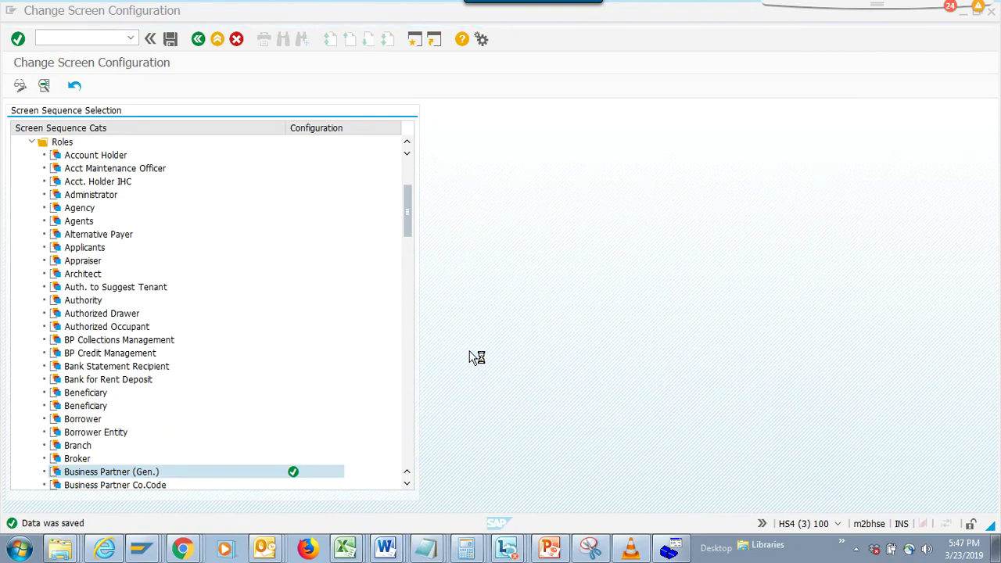
{"action": "key", "text": "alt+Tab"}
{"action": "key", "text": "alt+Tab"}
{"action": "key", "text": "alt+Tab"}
{"action": "key", "text": "alt+Tab"}
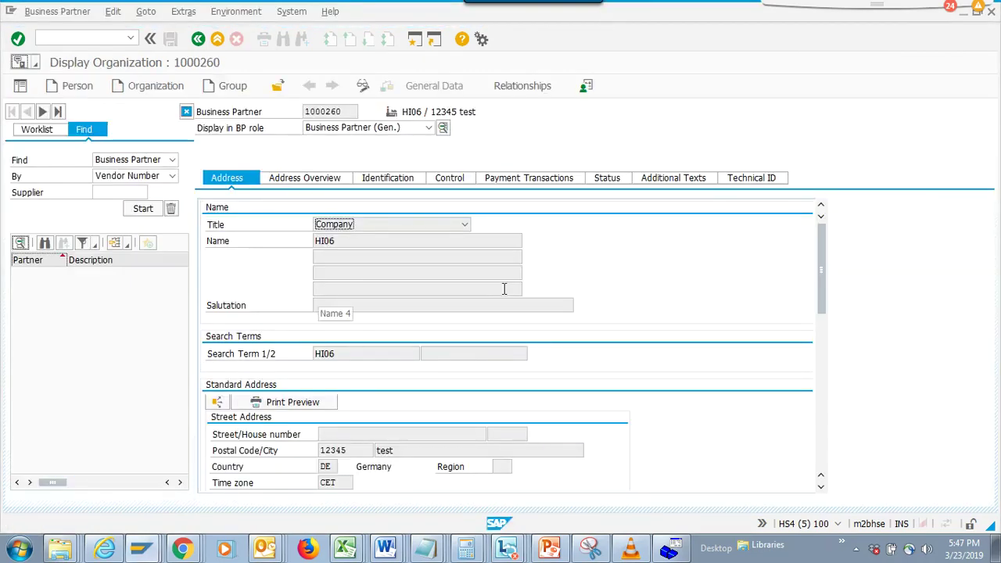
{"action": "key", "text": "alt+Tab"}
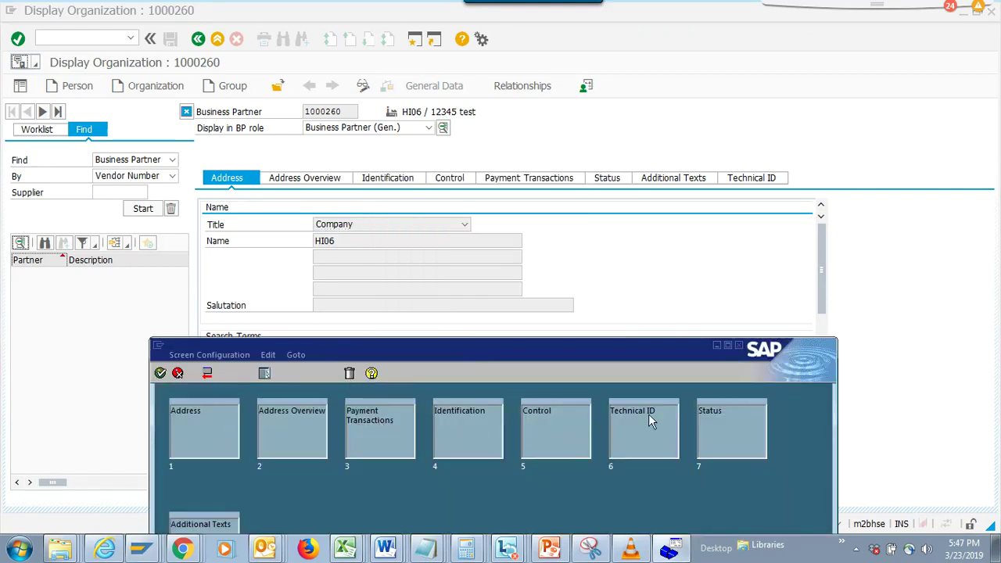
Restart transaction BP with /nbp and compare the business partner's tab order with the configured screen sequence.
{"action": "left_click", "coordinate": [200, 39]}
{"action": "left_click", "coordinate": [199, 39]}
{"action": "left_click", "coordinate": [131, 38]}
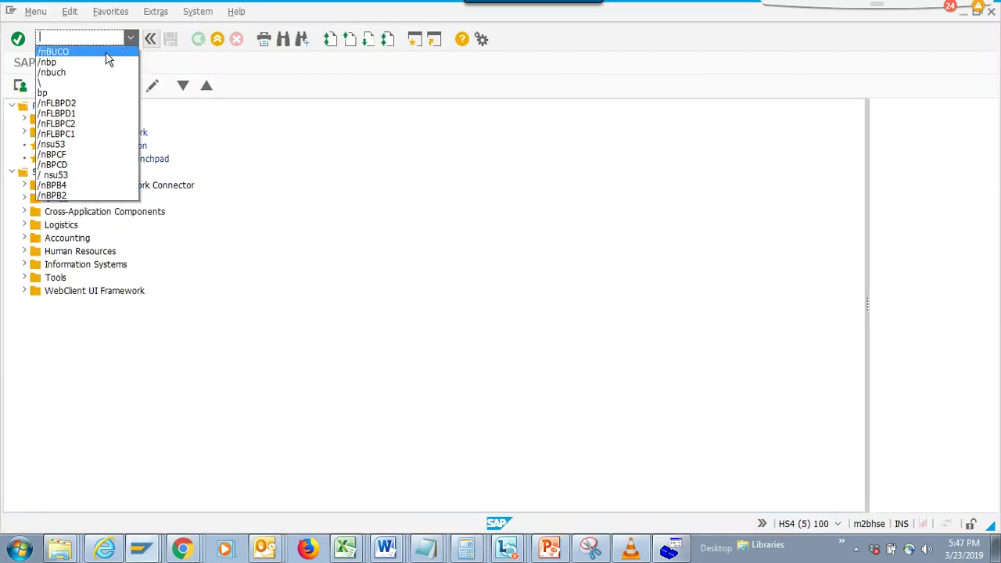
{"action": "left_click", "coordinate": [98, 63]}
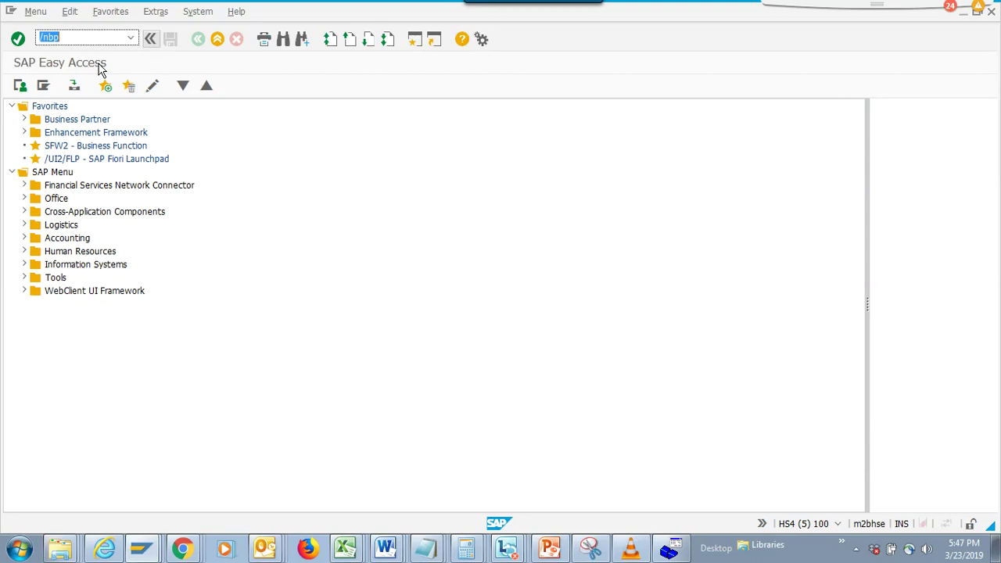
{"action": "key", "text": "Return"}
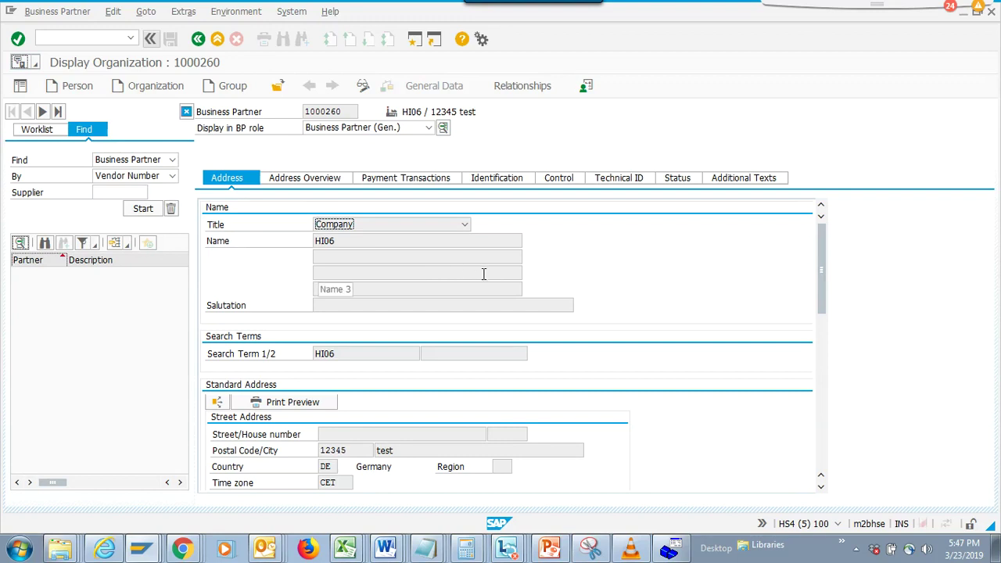
{"action": "key", "text": "alt+Tab"}
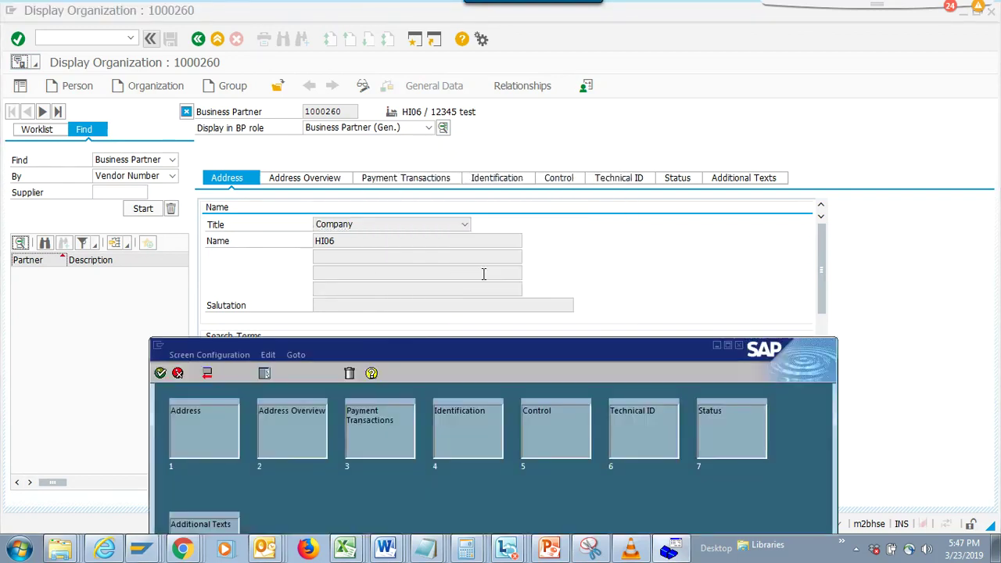
{"action": "left_click_drag", "start_coordinate": [459, 347], "coordinate": [498, 261]}
{"action": "left_click_drag", "start_coordinate": [384, 268], "coordinate": [383, 301]}
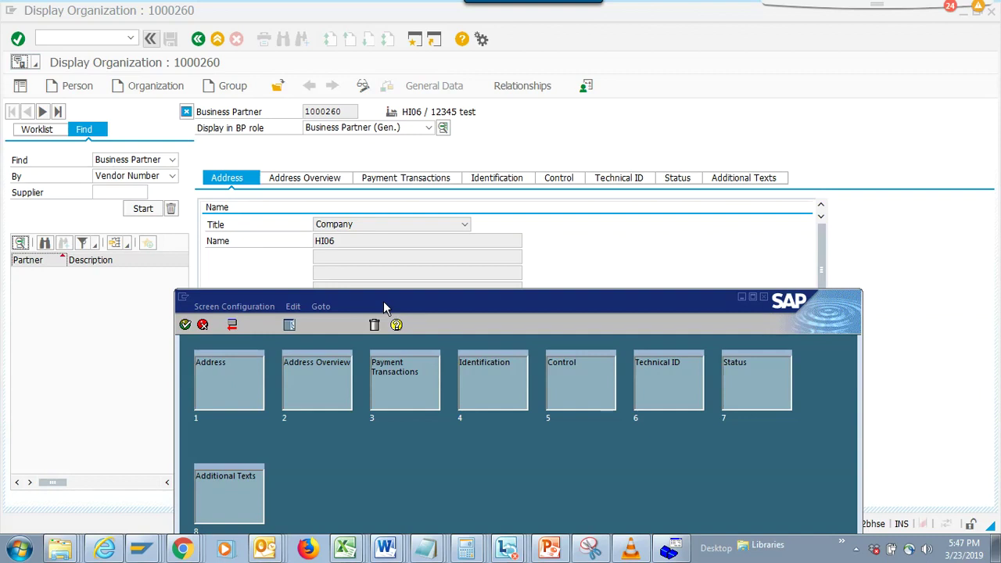
{"action": "double_click", "coordinate": [324, 379]}
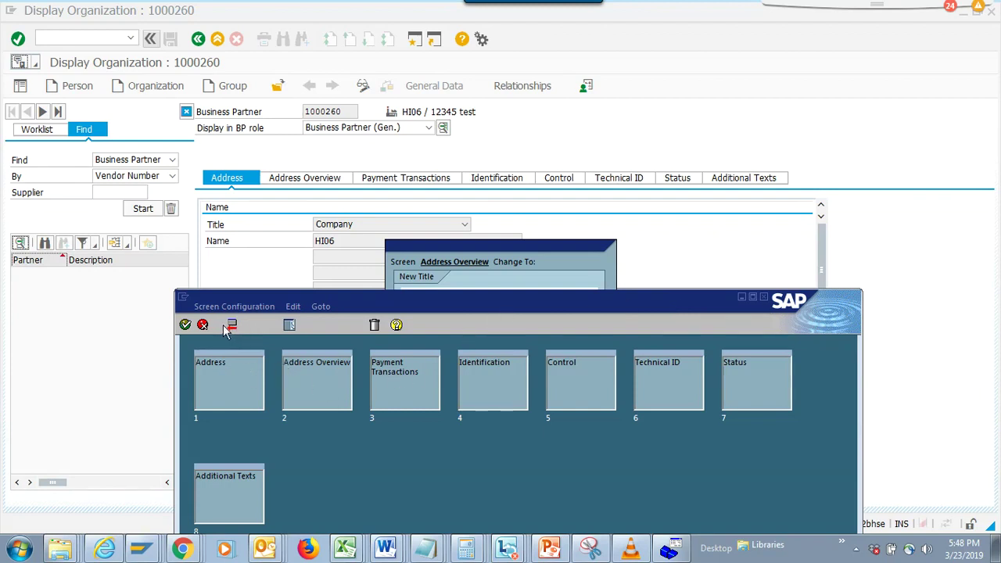
{"action": "left_click", "coordinate": [185, 325]}
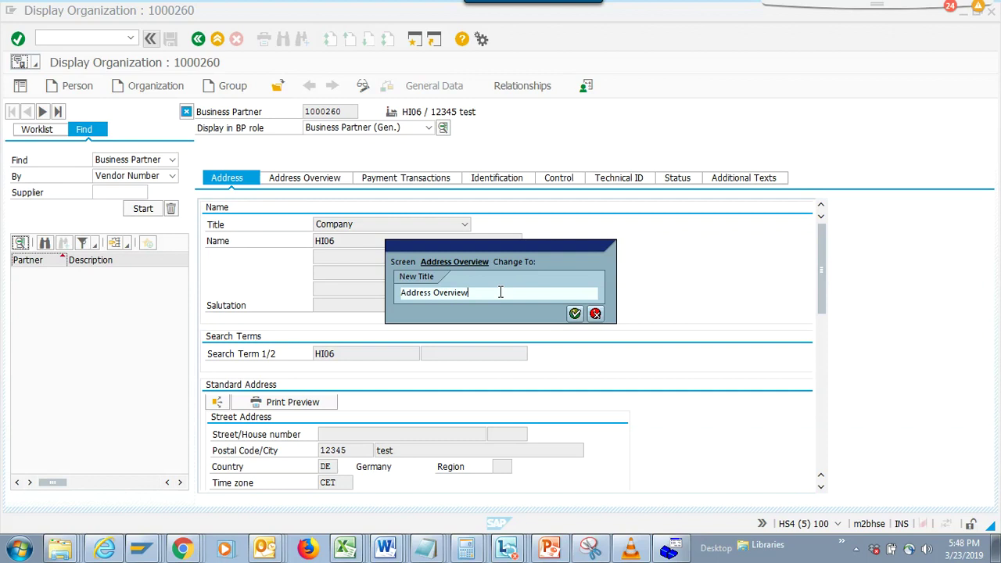
{"action": "left_click_drag", "start_coordinate": [501, 293], "coordinate": [395, 279]}
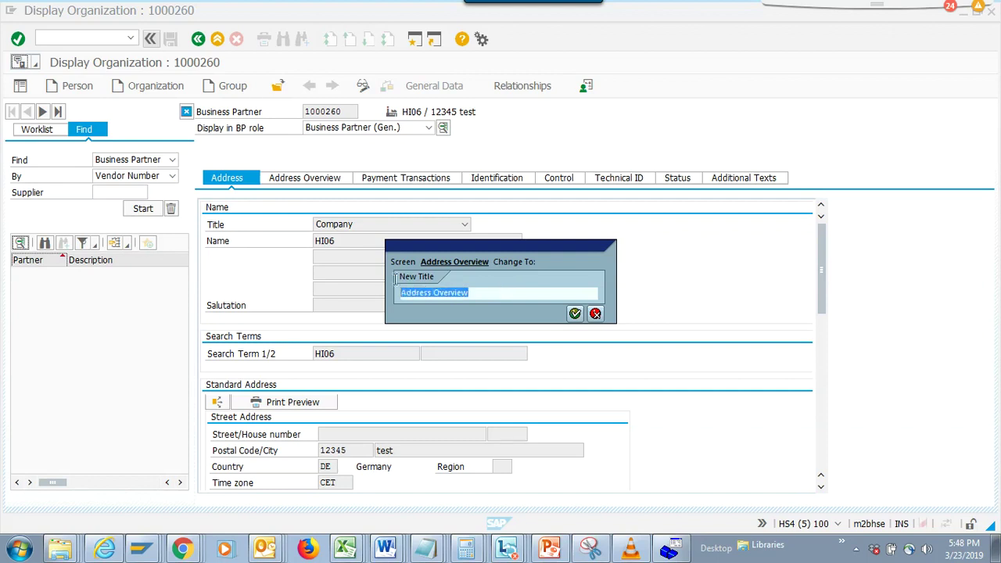
{"action": "left_click", "coordinate": [595, 313]}
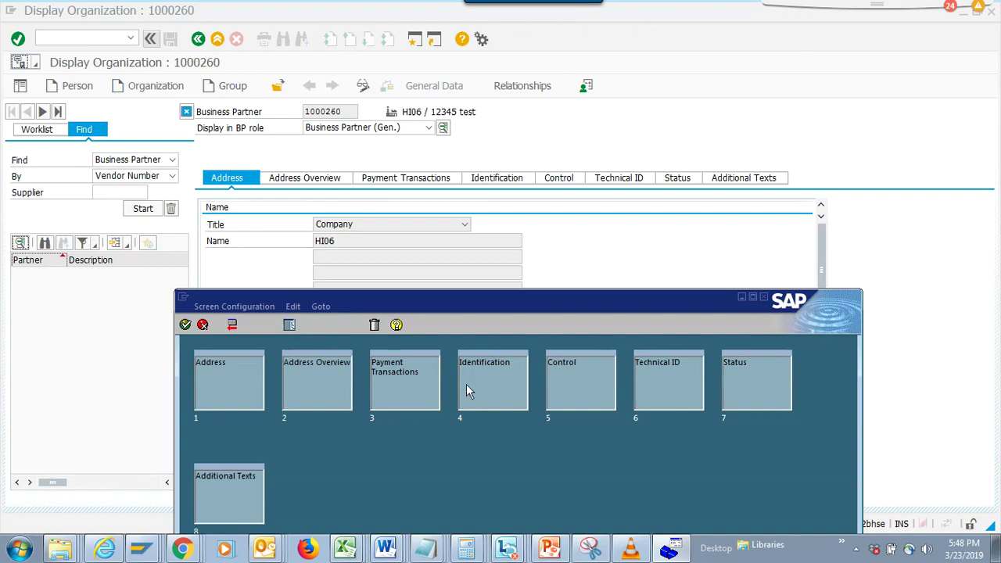
Rename the Payment Transactions screen to Bank Details.
{"action": "double_click", "coordinate": [409, 377]}
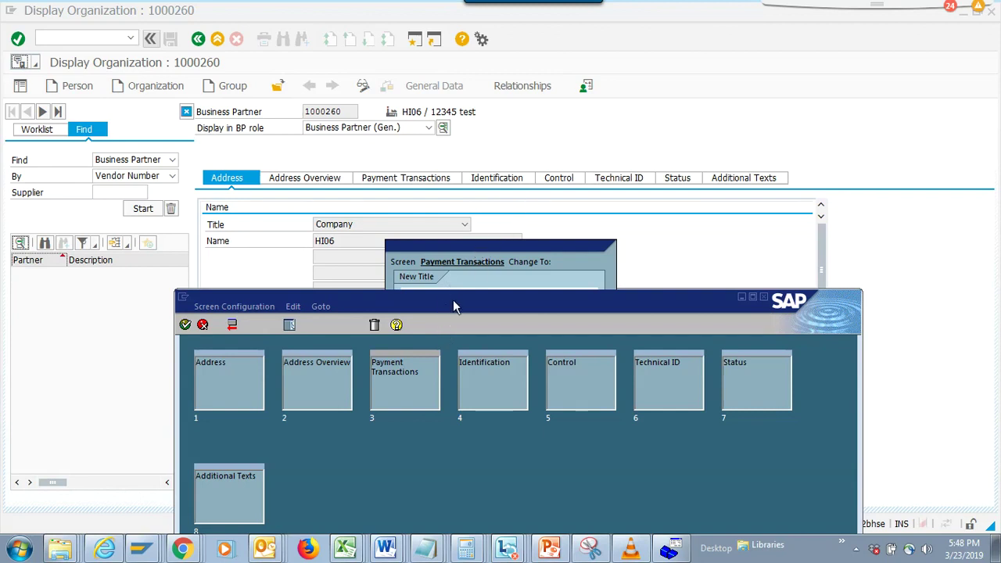
{"action": "left_click", "coordinate": [508, 287]}
{"action": "left_click_drag", "start_coordinate": [490, 292], "coordinate": [373, 279]}
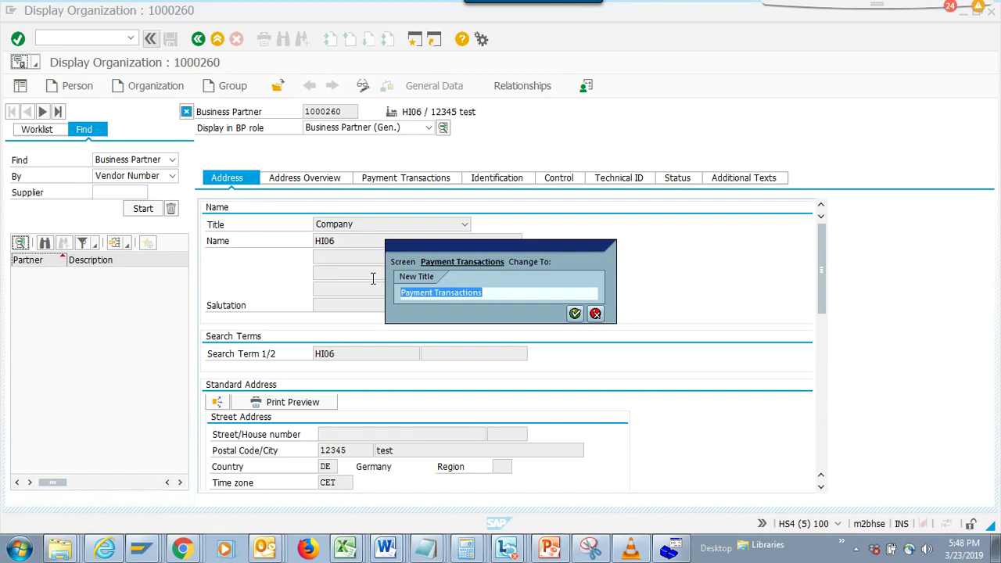
{"action": "type", "text": "Bank "}
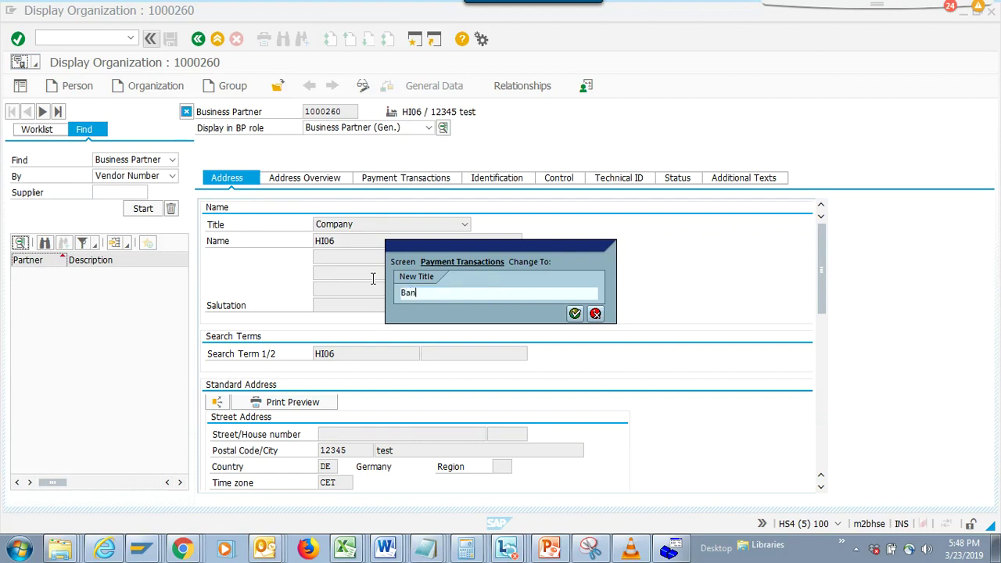
{"action": "type", "text": "Details"}
{"action": "key", "text": "Return"}
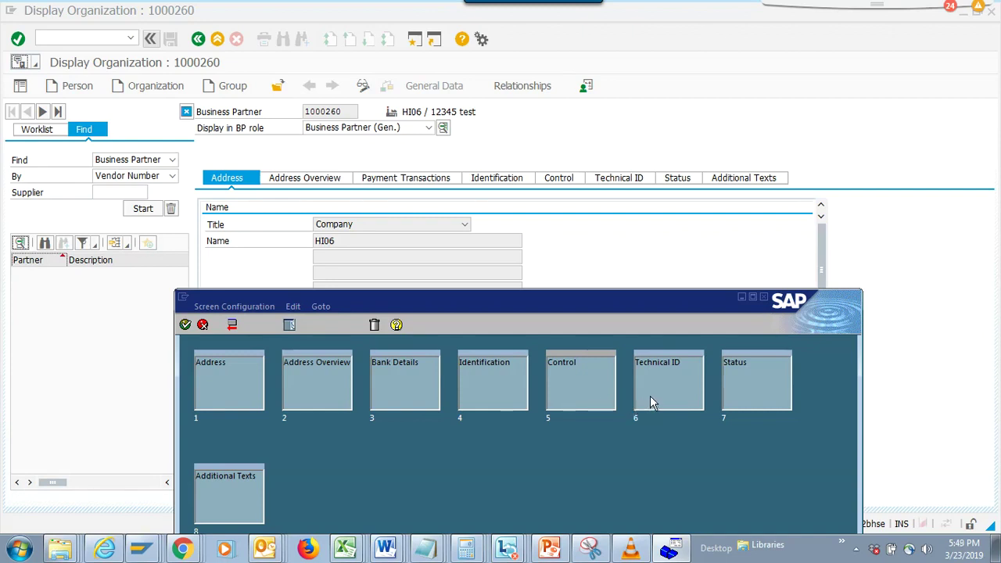
Rename the Status screen to Vendor Status.
{"action": "double_click", "coordinate": [734, 393]}
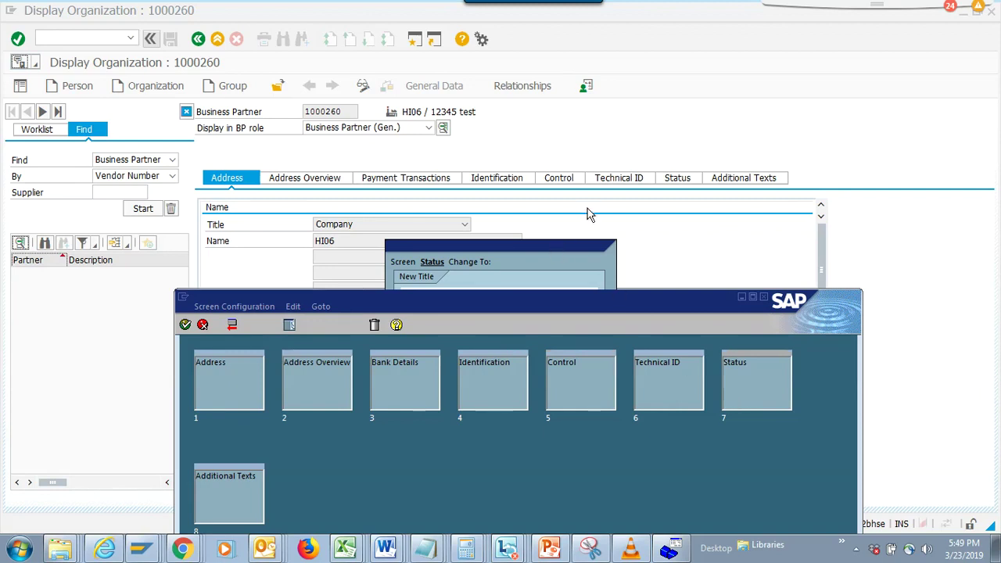
{"action": "left_click", "coordinate": [516, 283]}
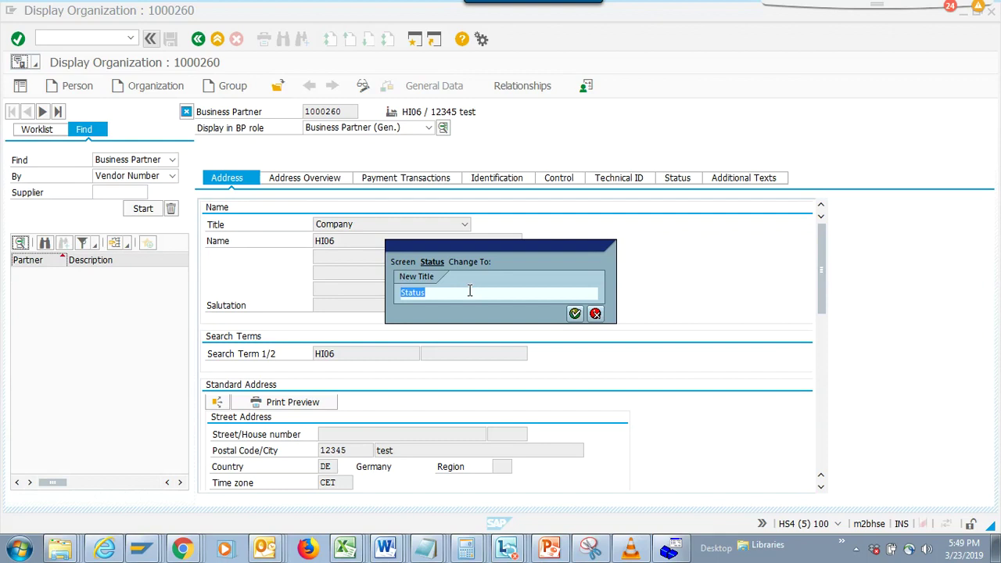
{"action": "type", "text": "Vendor Status"}
{"action": "left_click", "coordinate": [575, 313]}
{"action": "key", "text": "alt+Tab"}
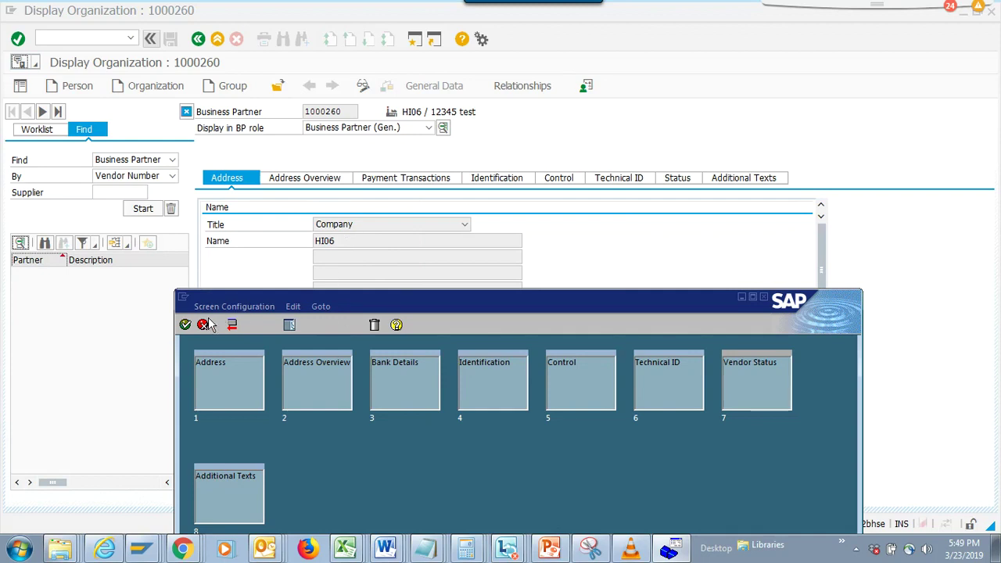
Apply the new screen titles to the Business Partner (Gen.) sequence and save the screen configuration.
{"action": "left_click", "coordinate": [232, 325]}
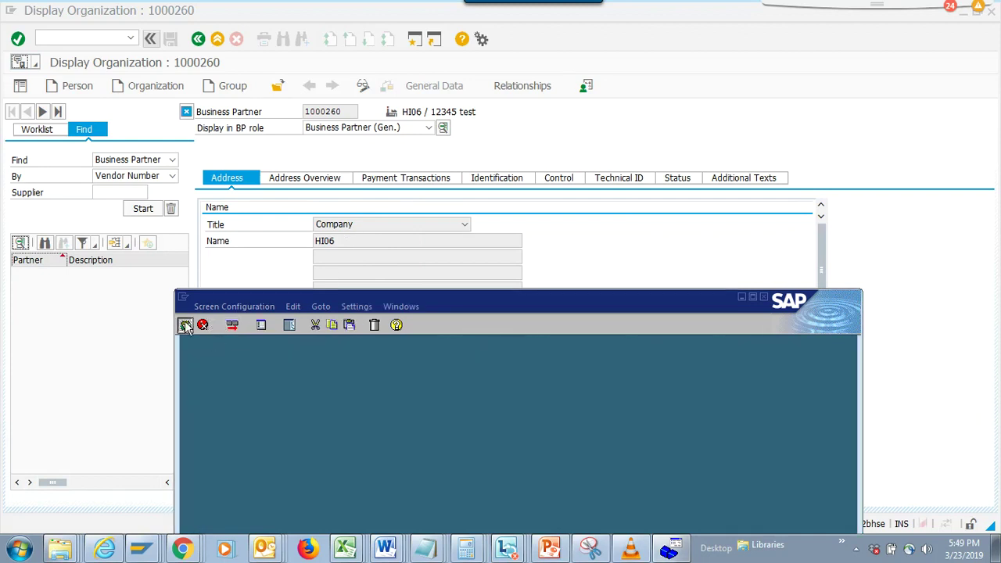
{"action": "left_click", "coordinate": [243, 266]}
{"action": "key", "text": "alt+Tab"}
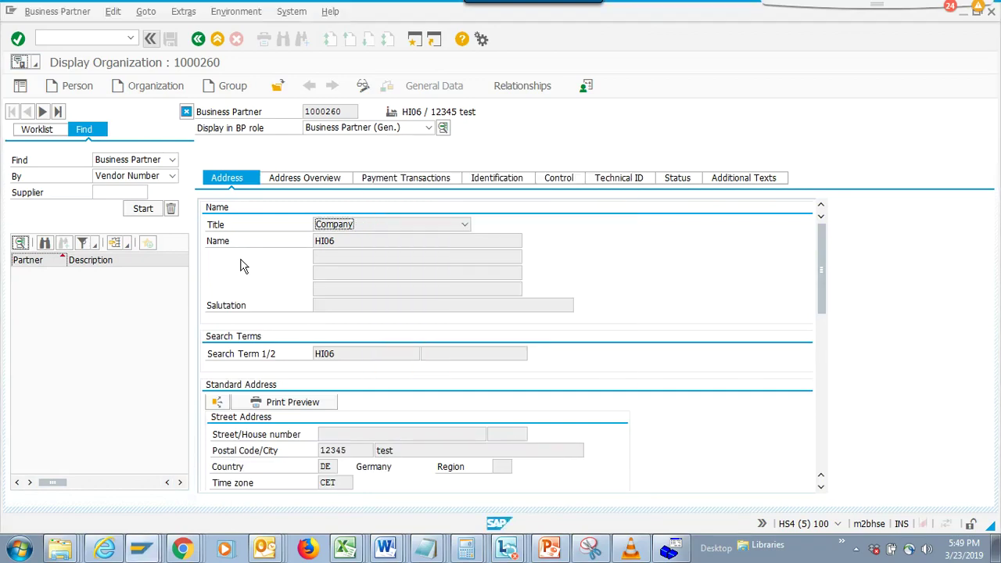
{"action": "key", "text": "alt+Tab"}
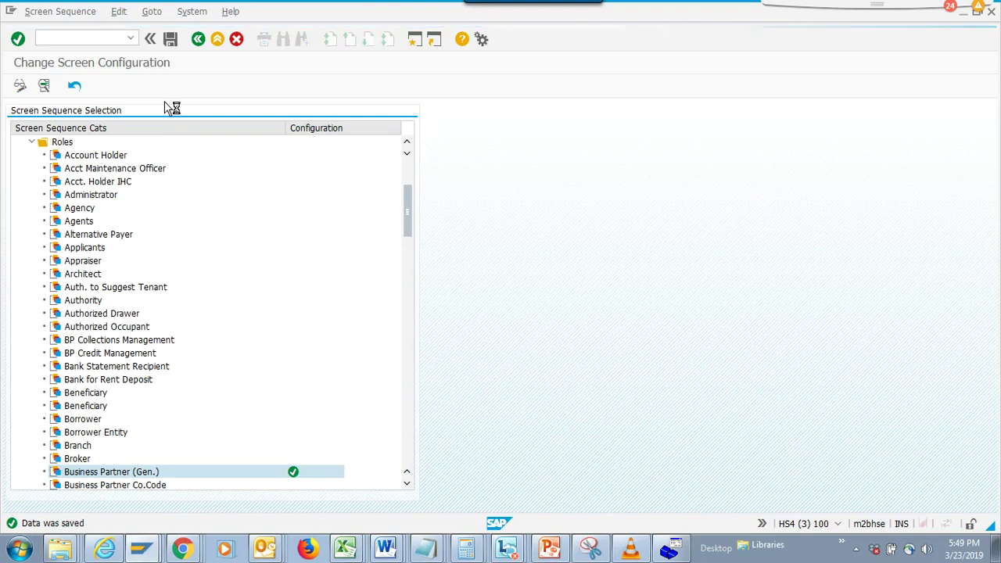
{"action": "left_click", "coordinate": [171, 39]}
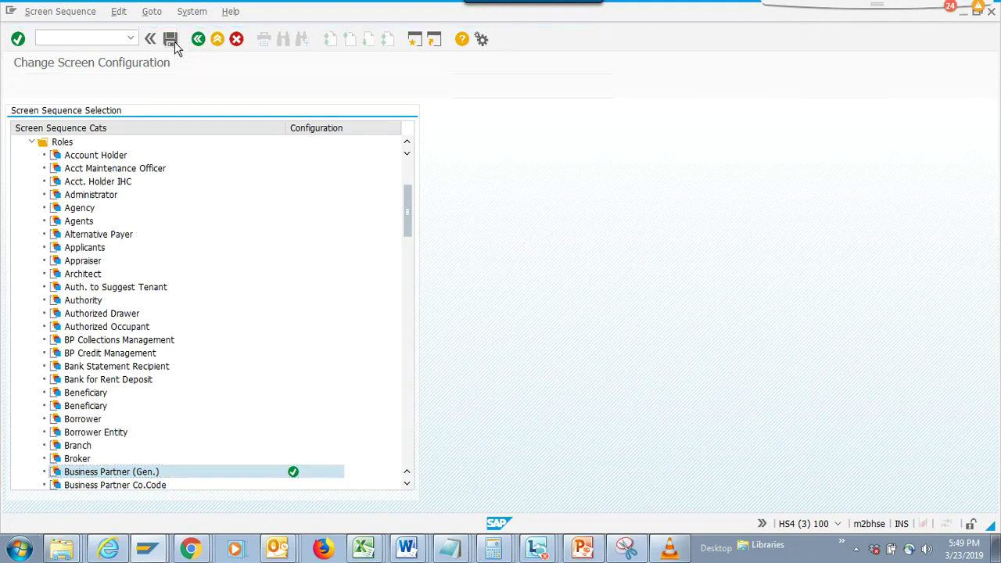
Reload transaction BP with /nbp and check the tab titles of the business partner against the saved configuration.
{"action": "key", "text": "alt+Tab"}
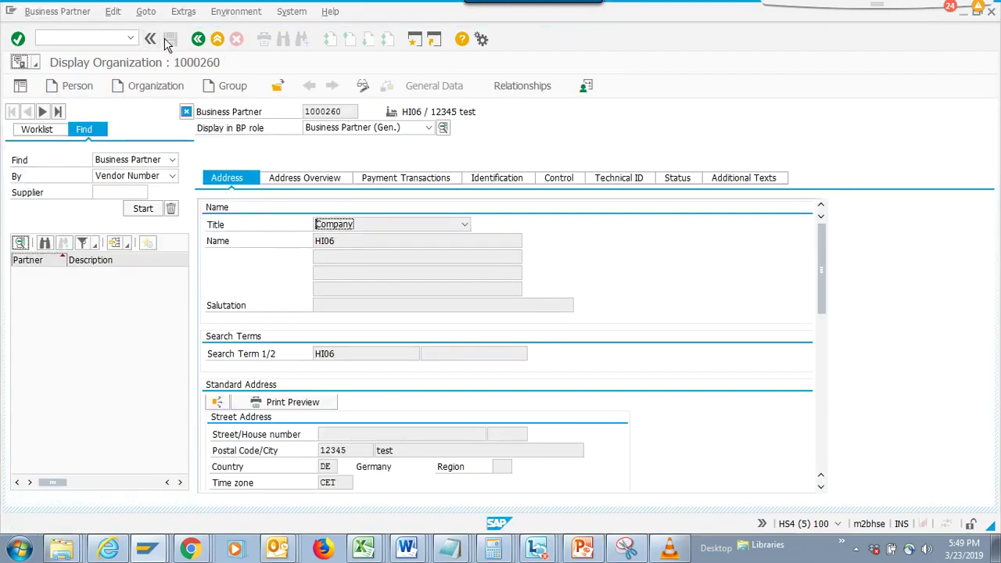
{"action": "left_click", "coordinate": [132, 38]}
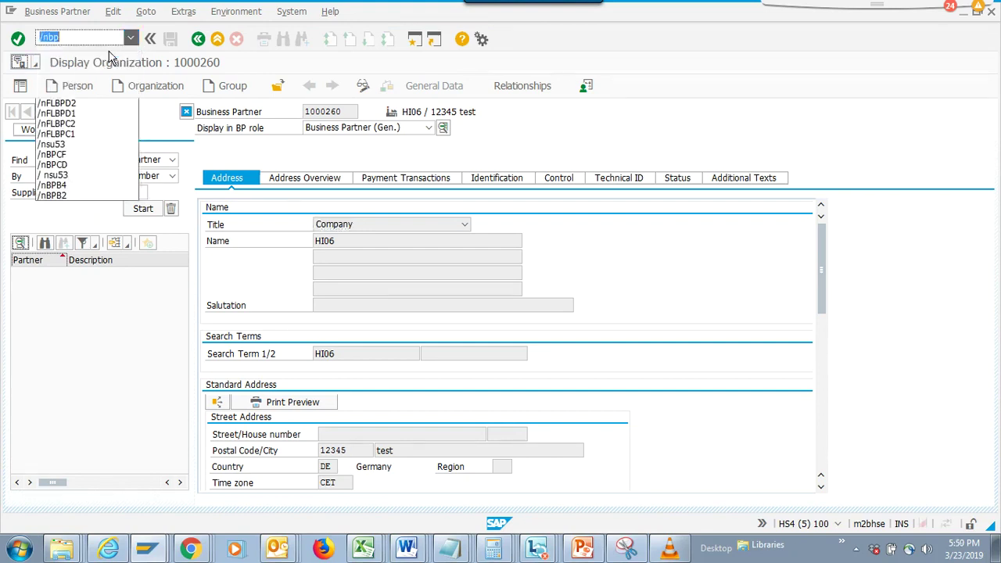
{"action": "left_click", "coordinate": [110, 56]}
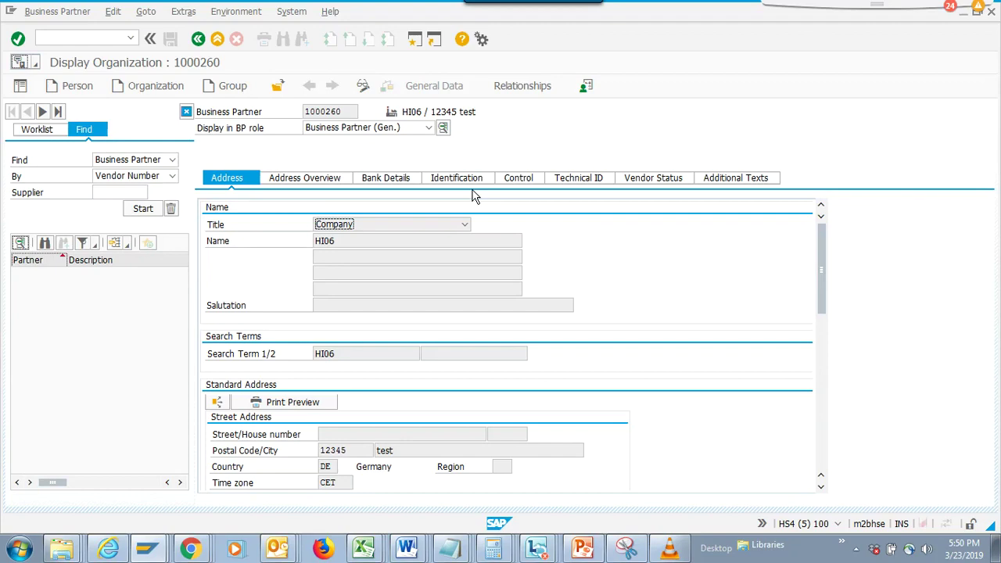
{"action": "key", "text": "alt+Tab"}
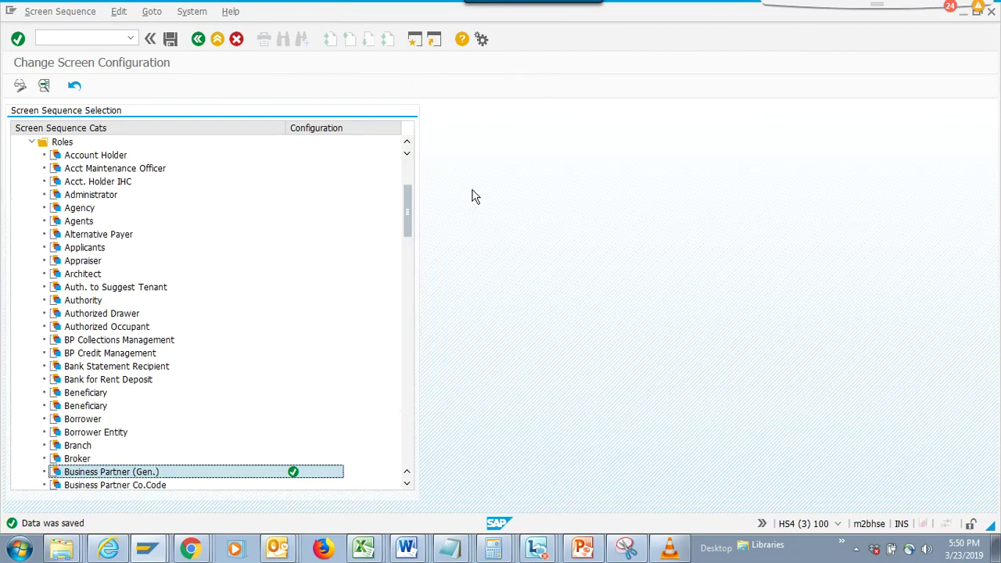
{"action": "key", "text": "alt+Tab"}
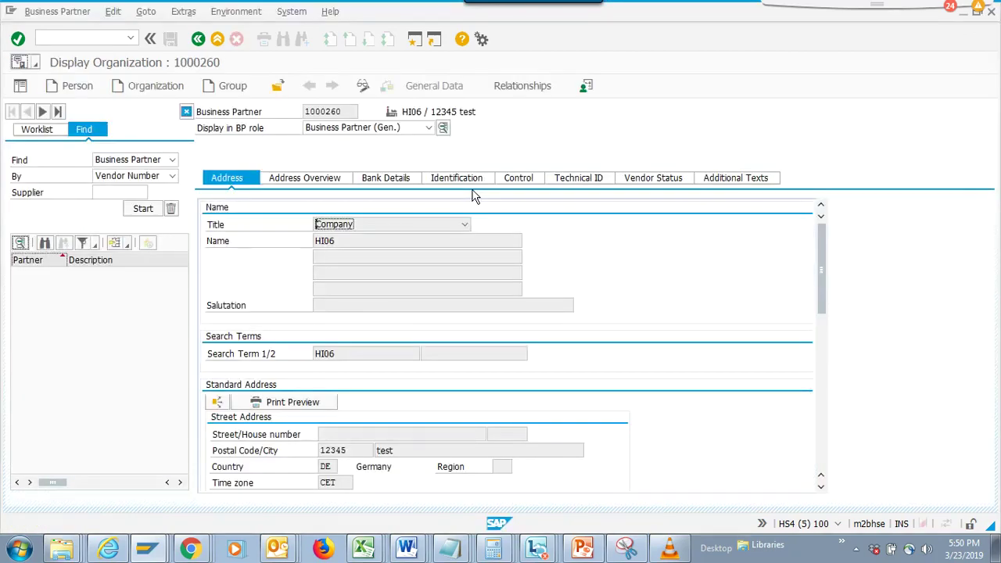